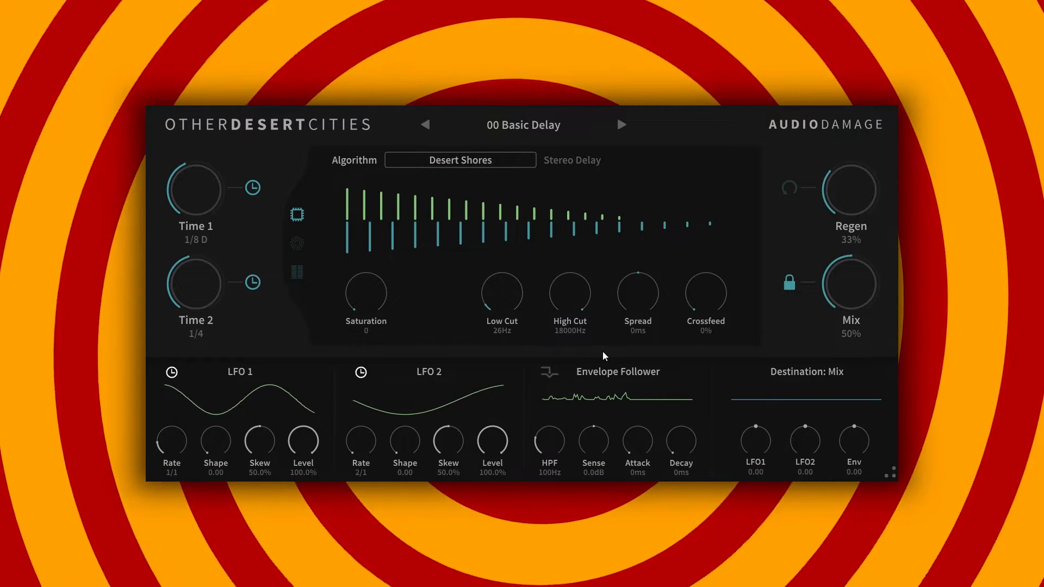
Try Time 1 at 1/2 T, 1/4 and 1/2, and return it to 1/8 D.
drag(192, 196, 194, 181)
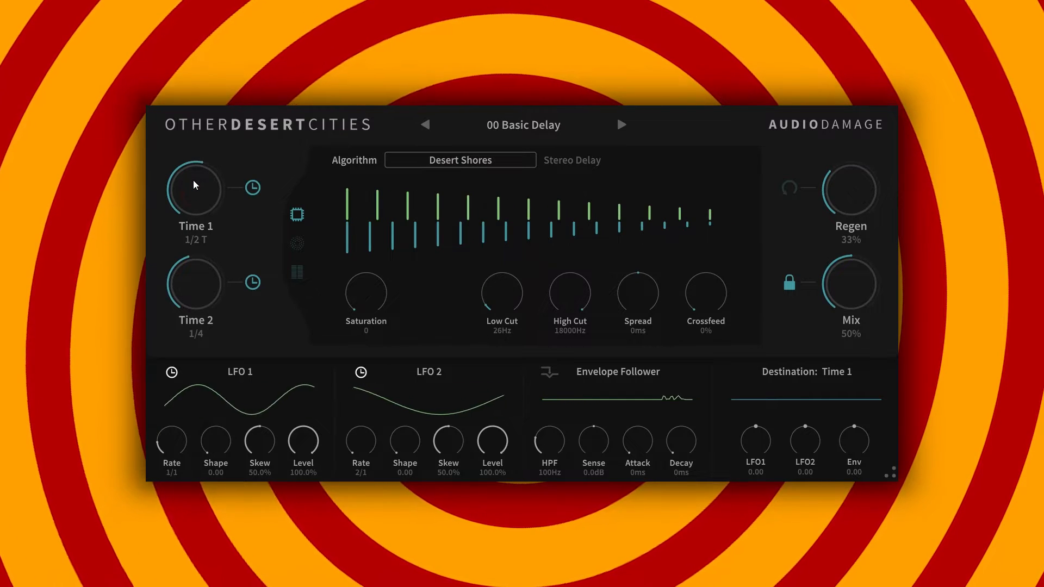
drag(194, 180, 190, 189)
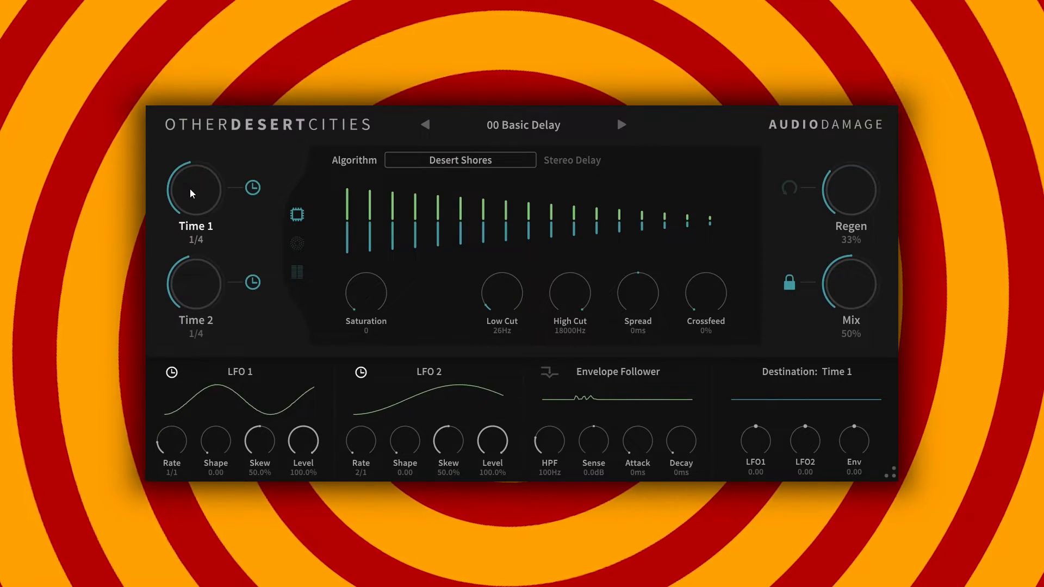
drag(190, 193, 190, 167)
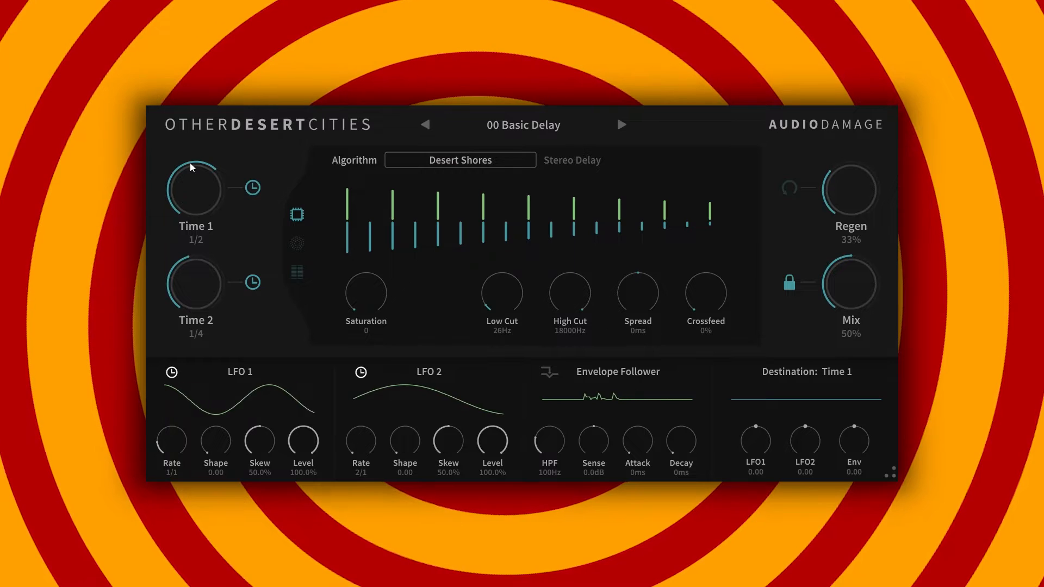
drag(190, 163, 186, 211)
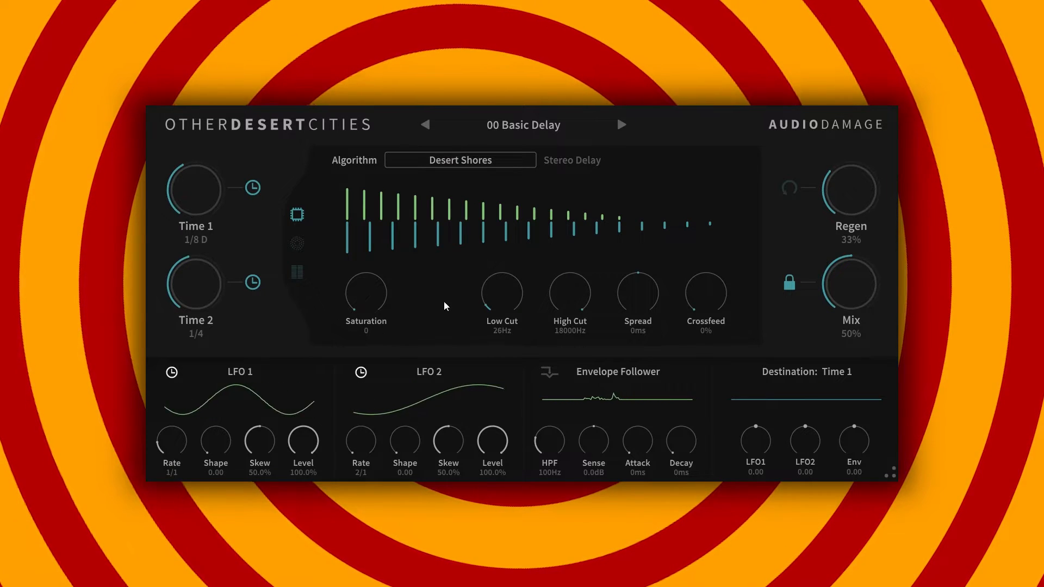
Try a 1632 Hz High Cut with the overall Mix raised to 93%, and reset both to their defaults.
drag(559, 294, 549, 370)
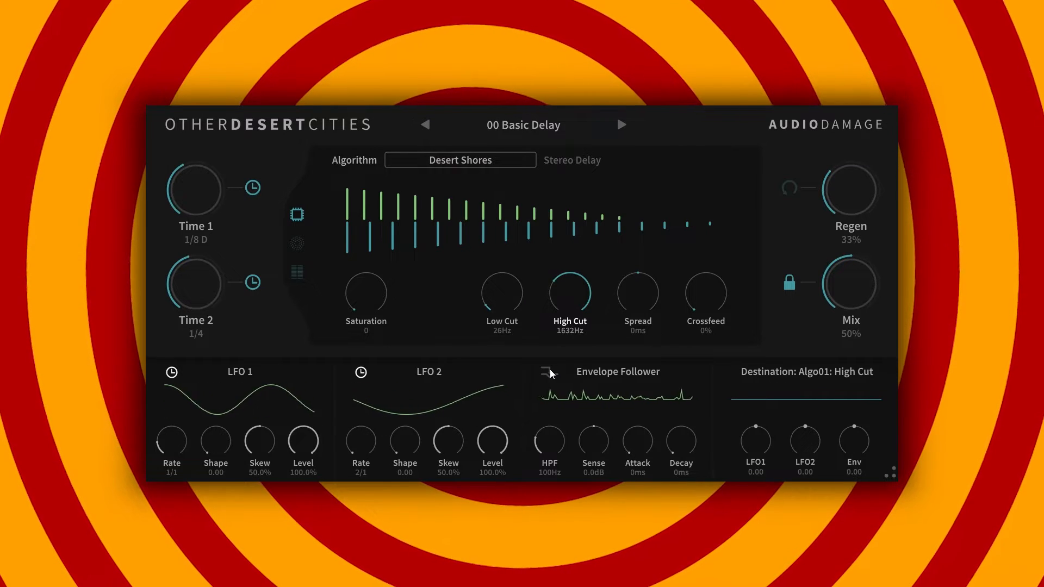
drag(851, 270, 855, 115)
double_click(850, 278)
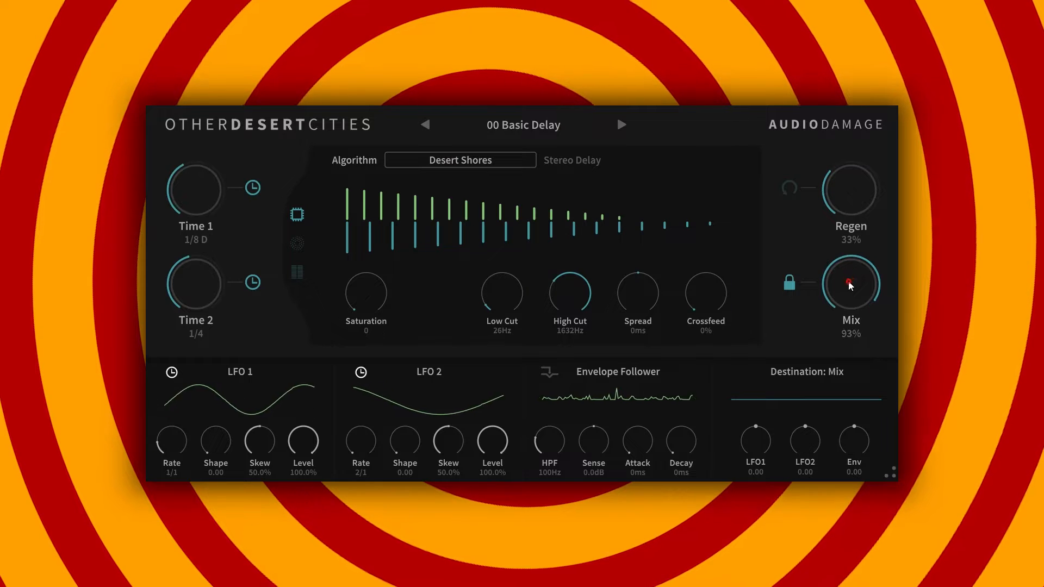
double_click(566, 304)
Raise the Low Cut to 517 Hz and try Spread at 81 ms and -100 ms, resetting Spread to 0 ms.
drag(505, 278, 509, 227)
drag(636, 285, 640, 246)
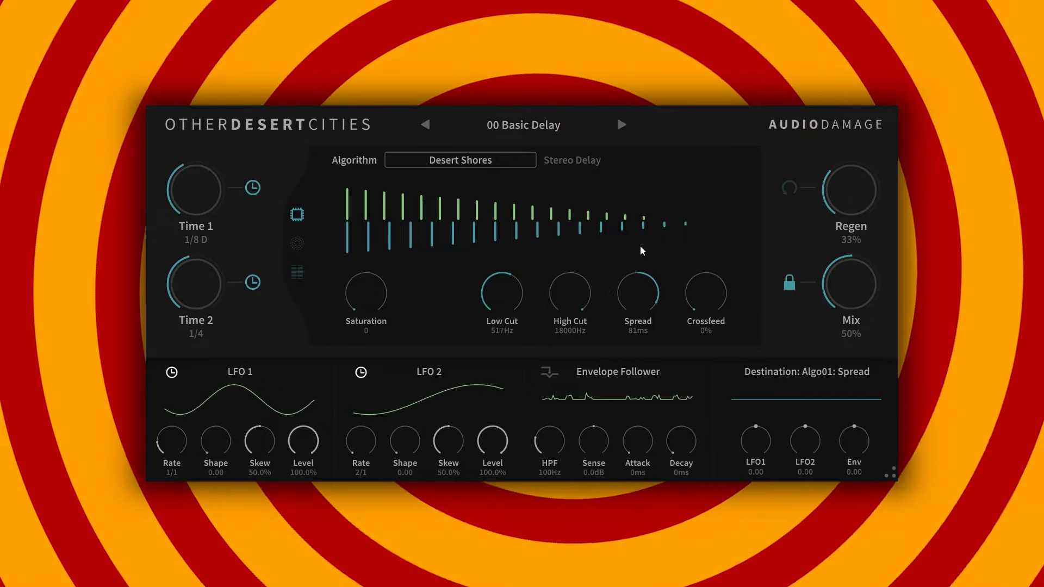
click(633, 288)
drag(629, 300, 610, 390)
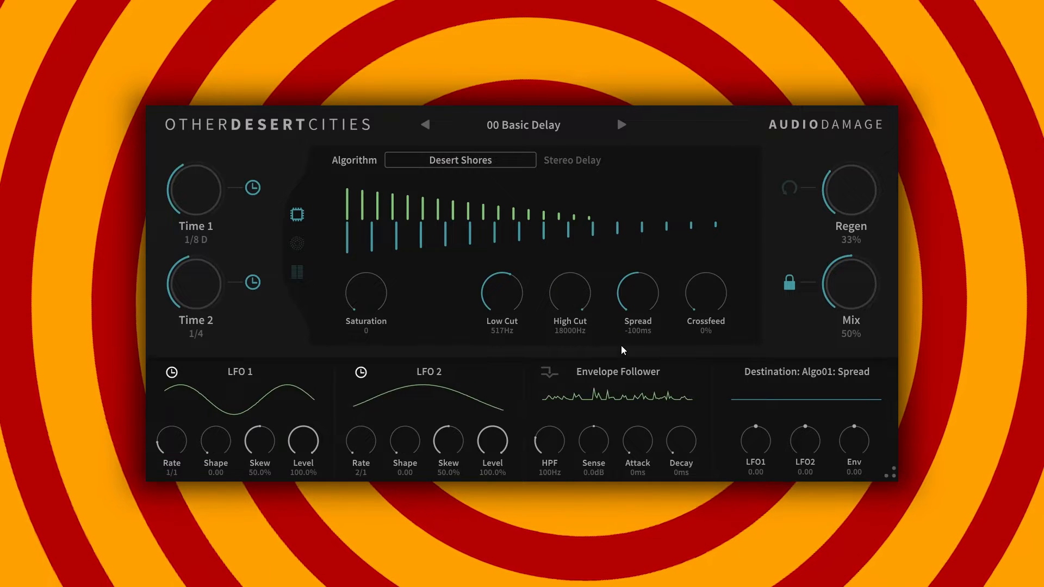
click(637, 295)
double_click(637, 293)
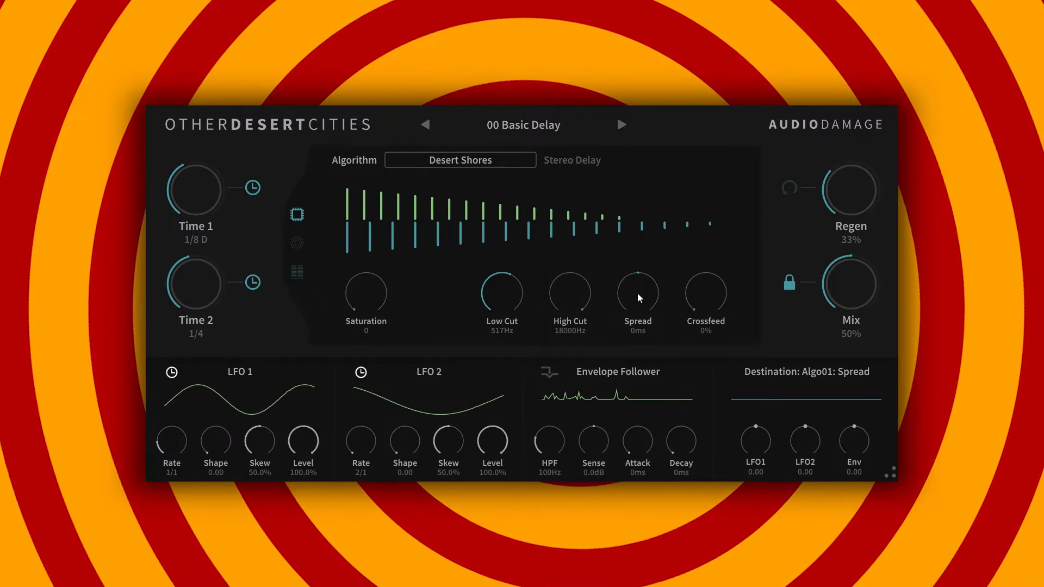
Set the delay's Low Cut to 35 Hz and its High Cut to 4950 Hz.
double_click(508, 296)
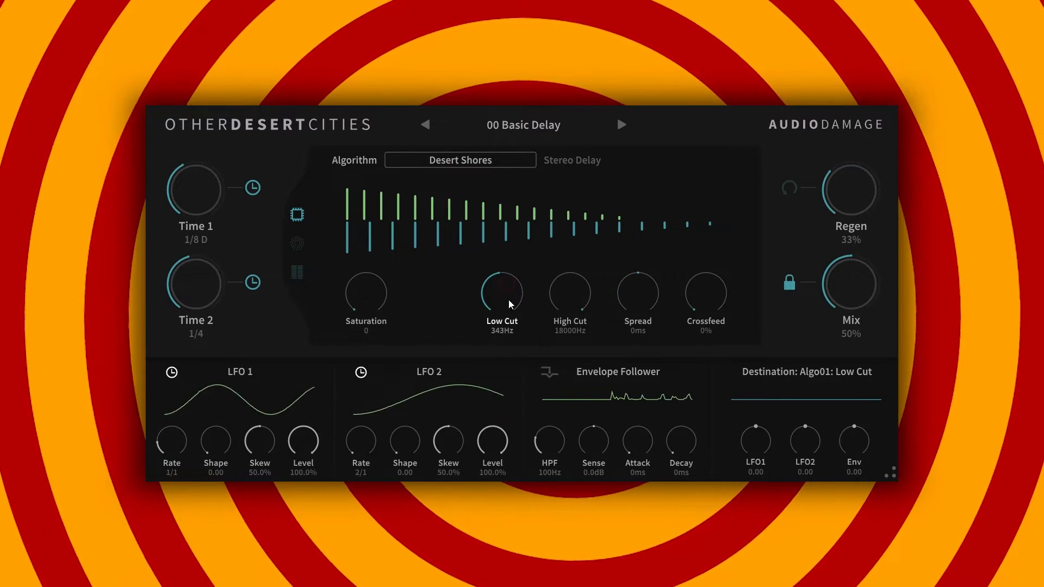
mouse_move(559, 297)
mouse_down()
mouse_move(556, 347)
mouse_move(566, 296)
mouse_up()
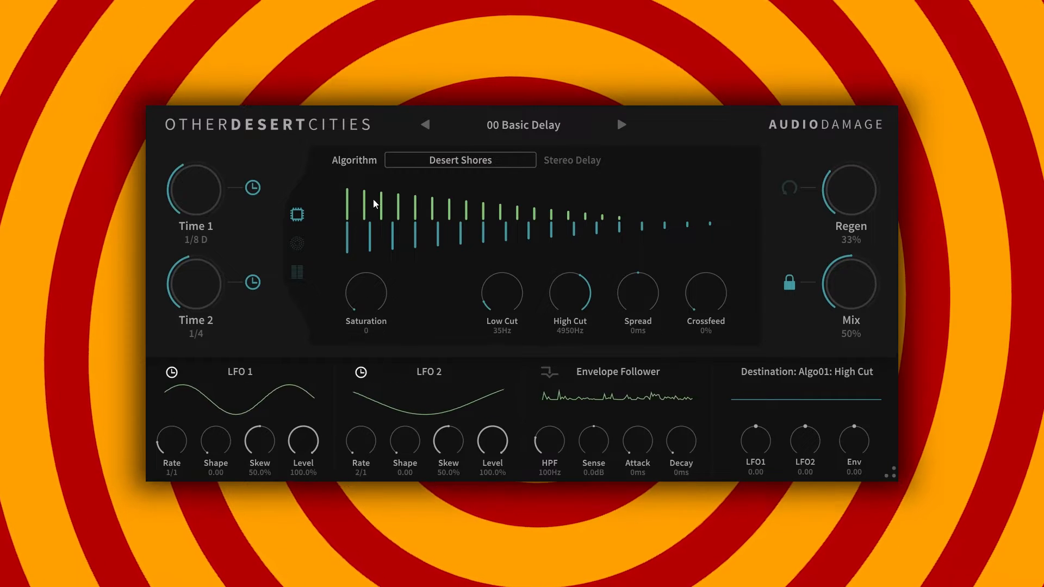
Show the diffuser settings and raise its Mix to 79%, with the overall Mix at 100%.
click(297, 244)
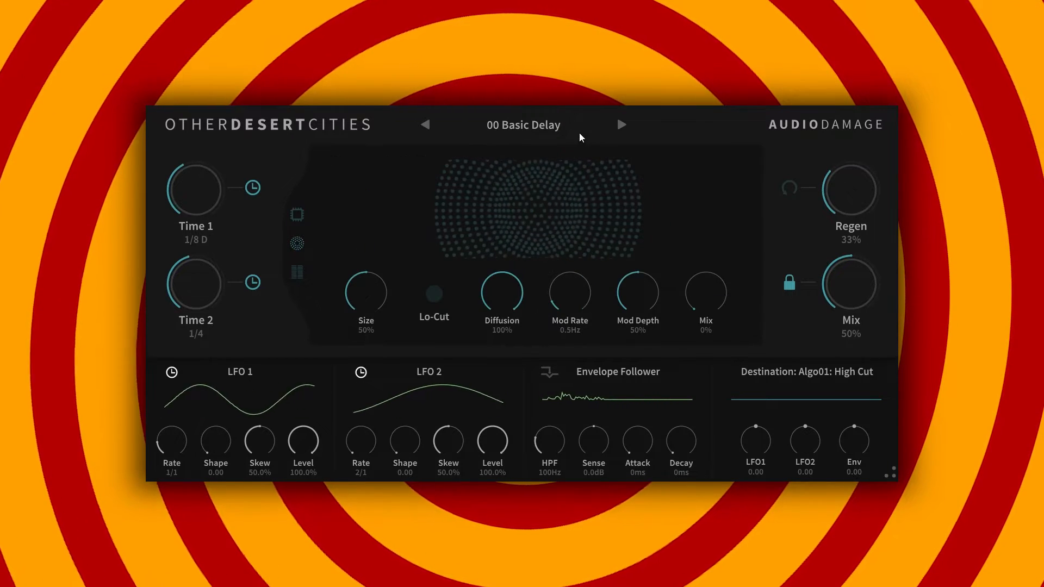
click(708, 296)
drag(709, 296, 708, 191)
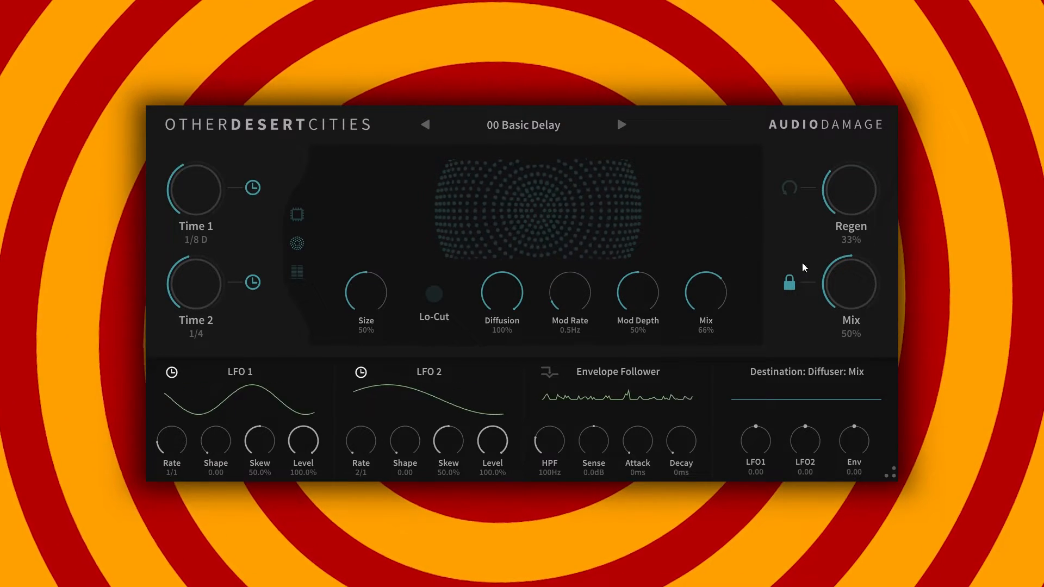
drag(841, 290, 830, 149)
drag(708, 296, 709, 285)
Set the diffuser's Mod Depth to 73%, Mod Rate to 2.4 Hz, Diffusion to 82% and Size to 80%, with Lo-Cut enabled.
drag(647, 313, 574, 250)
drag(524, 286, 499, 263)
click(433, 295)
drag(359, 304, 364, 271)
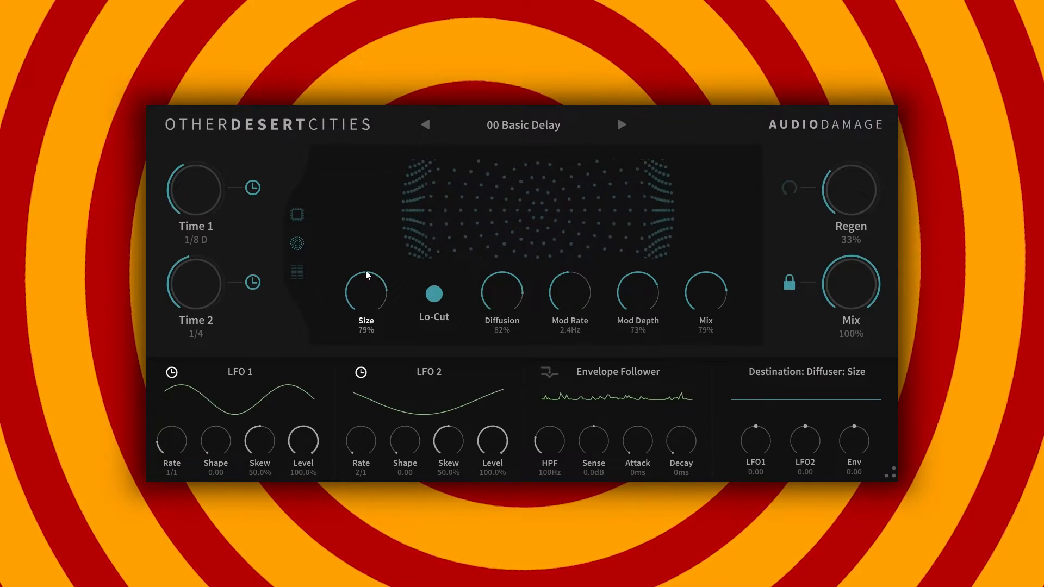
Lower the diffuser's Mix to 25% and reset the overall Mix to 50%.
drag(840, 278, 827, 329)
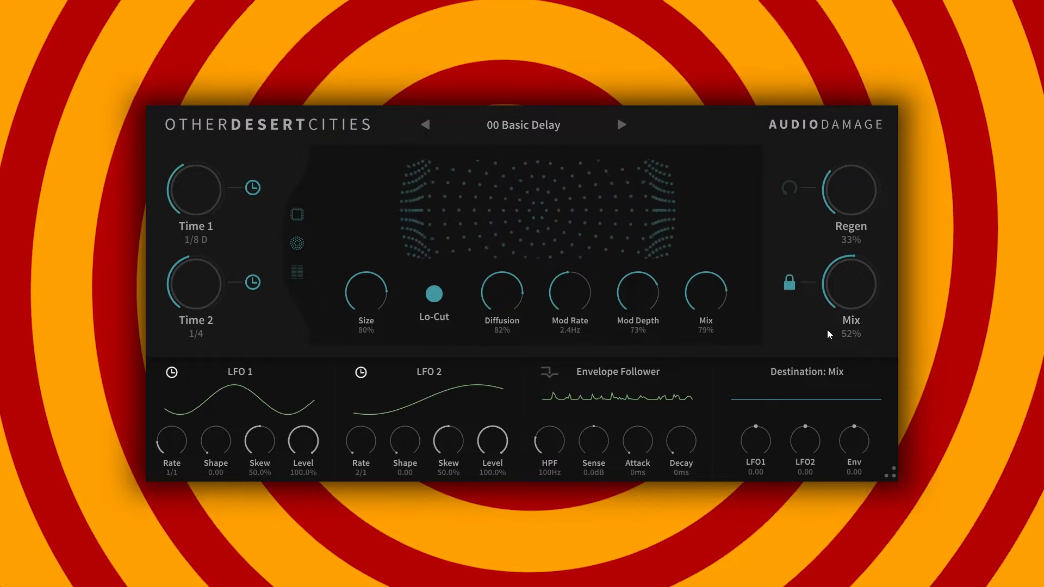
drag(702, 305, 696, 355)
double_click(836, 287)
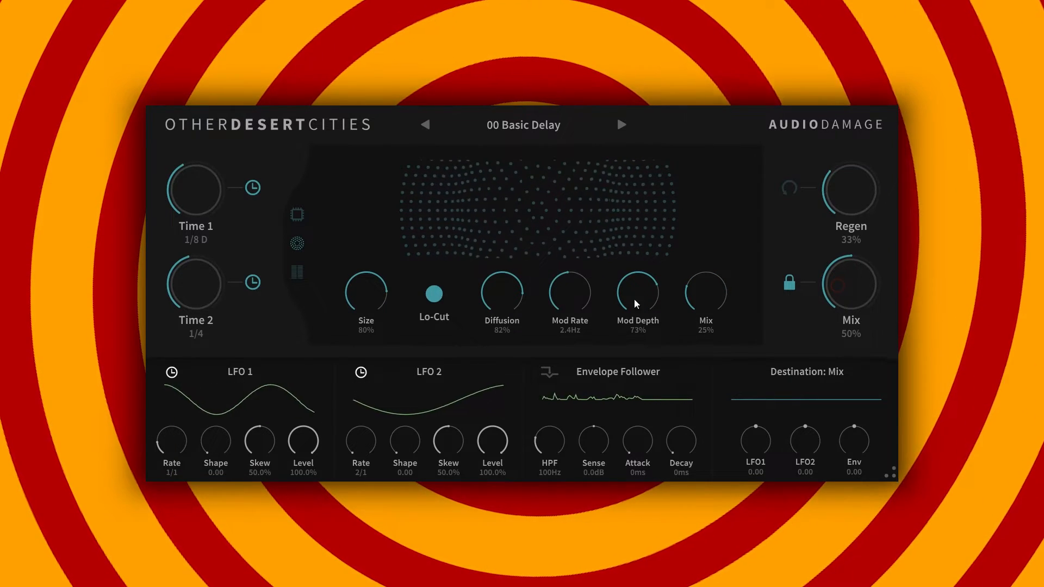
Show the level settings, try Regen Balance at 62% and -100%, and reset it to 0%.
click(297, 272)
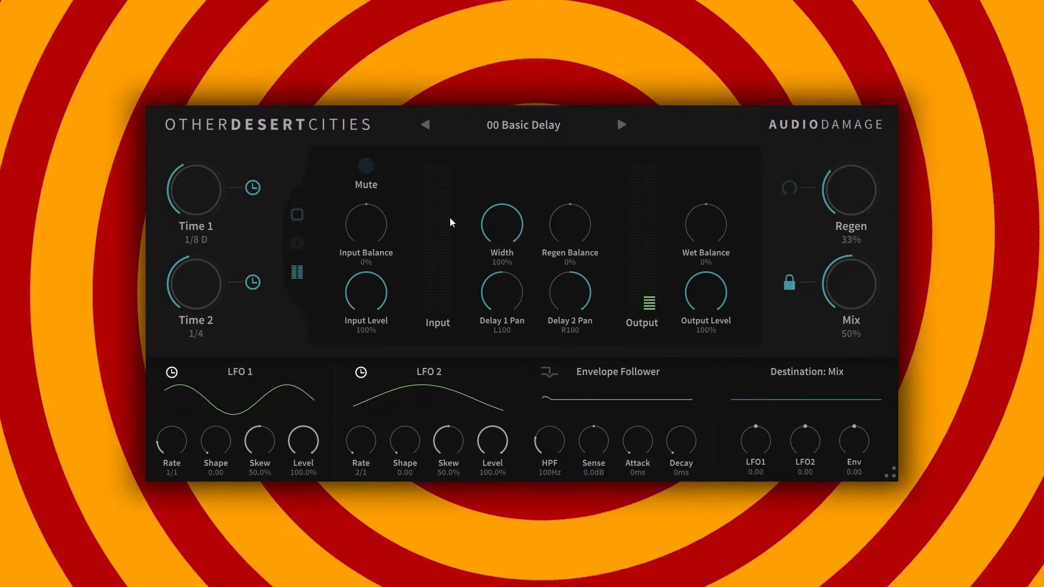
drag(504, 292, 498, 359)
drag(516, 222, 516, 193)
mouse_move(569, 226)
mouse_down()
mouse_move(573, 189)
mouse_move(565, 220)
mouse_up()
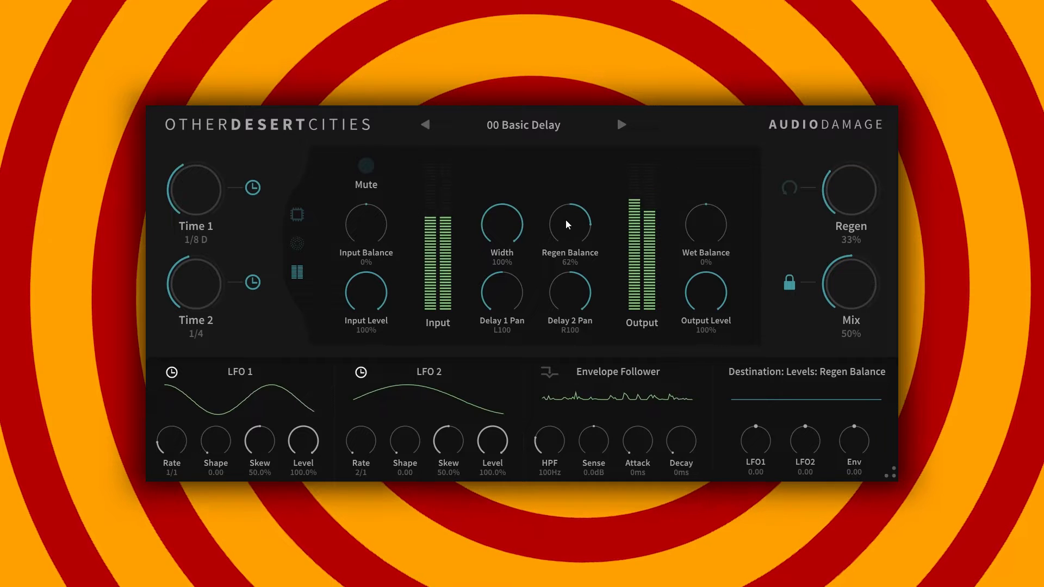
drag(566, 220, 570, 415)
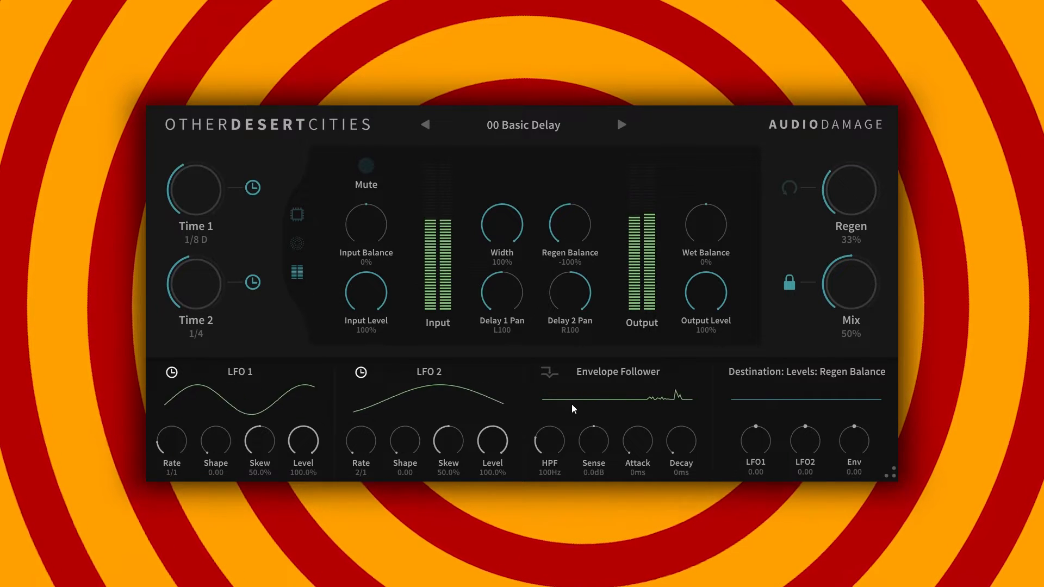
double_click(569, 221)
Try Wet Balance at -52% and reset it to 0%, and switch the input Mute on and off again.
mouse_move(709, 225)
mouse_down()
mouse_move(695, 251)
mouse_move(709, 234)
mouse_up()
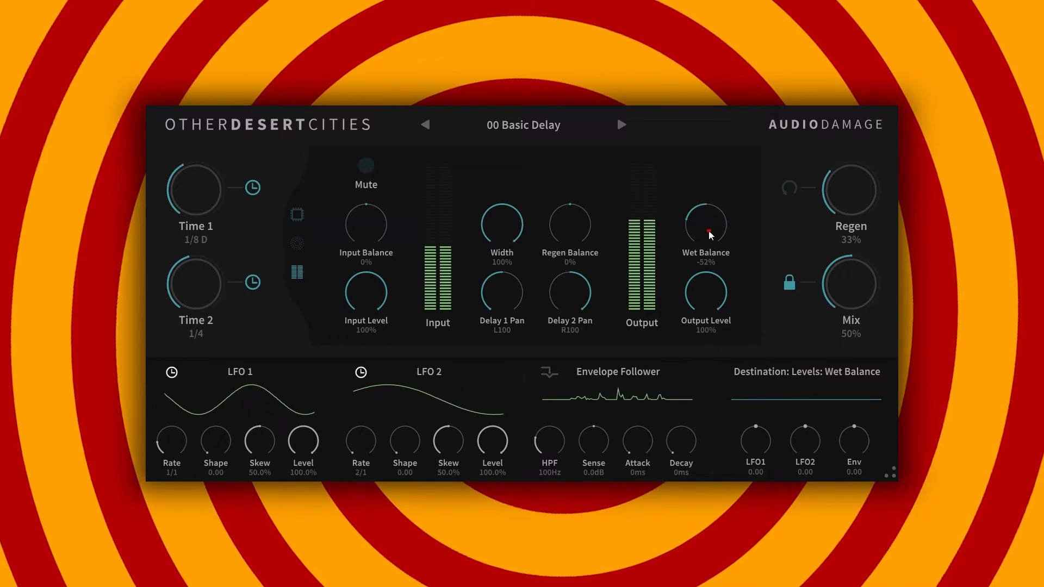
double_click(707, 237)
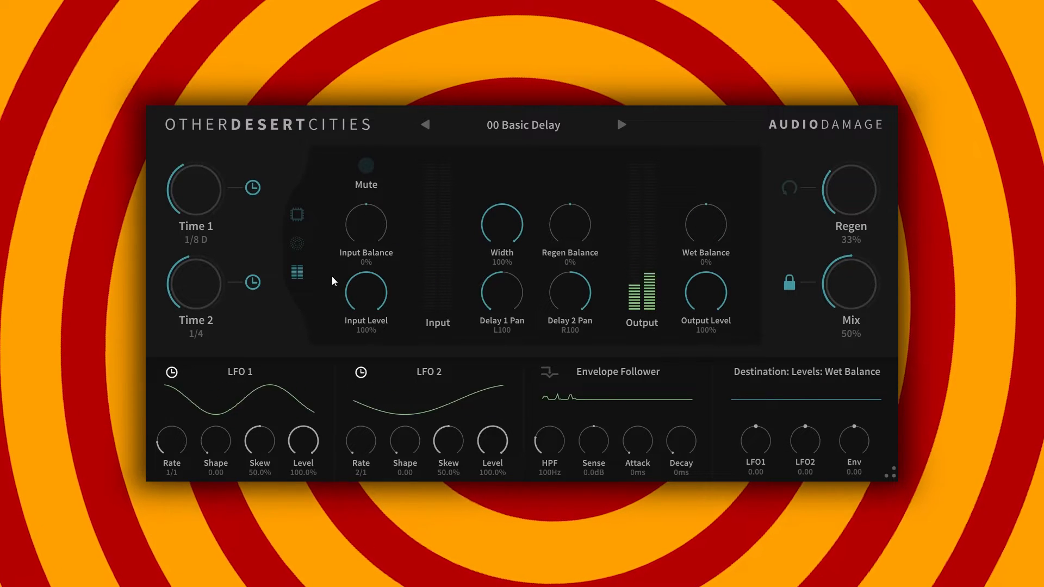
click(365, 164)
click(366, 166)
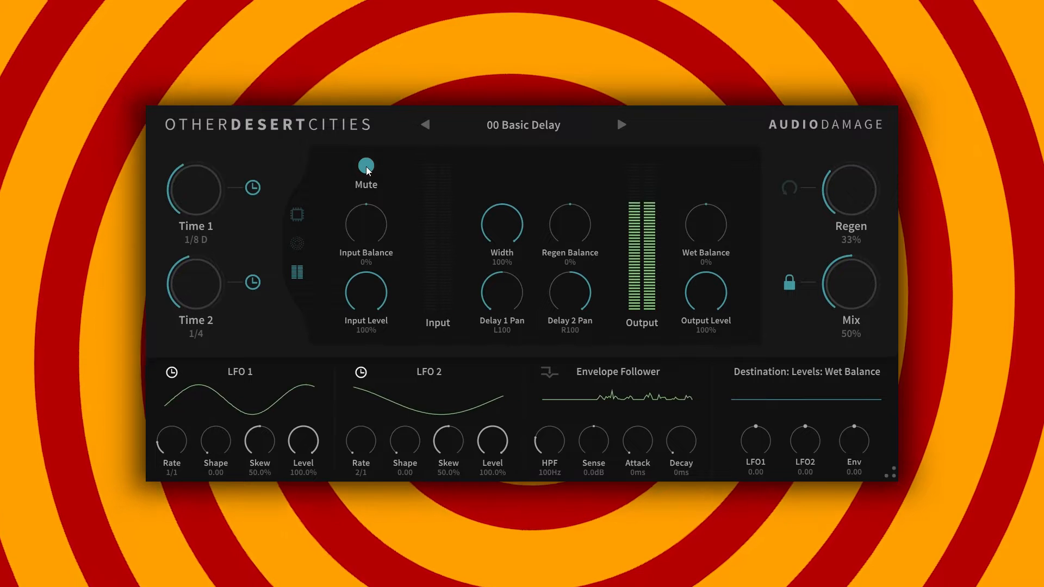
click(367, 166)
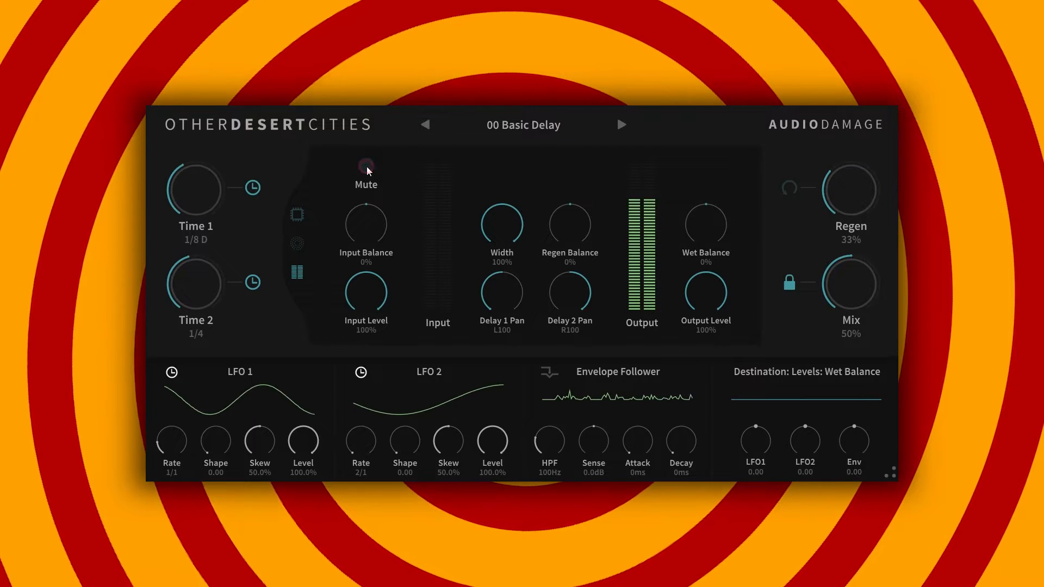
Lower the diffuser's Mix to 17% and set the Desert Shores delay's Spread to -14 ms.
click(297, 244)
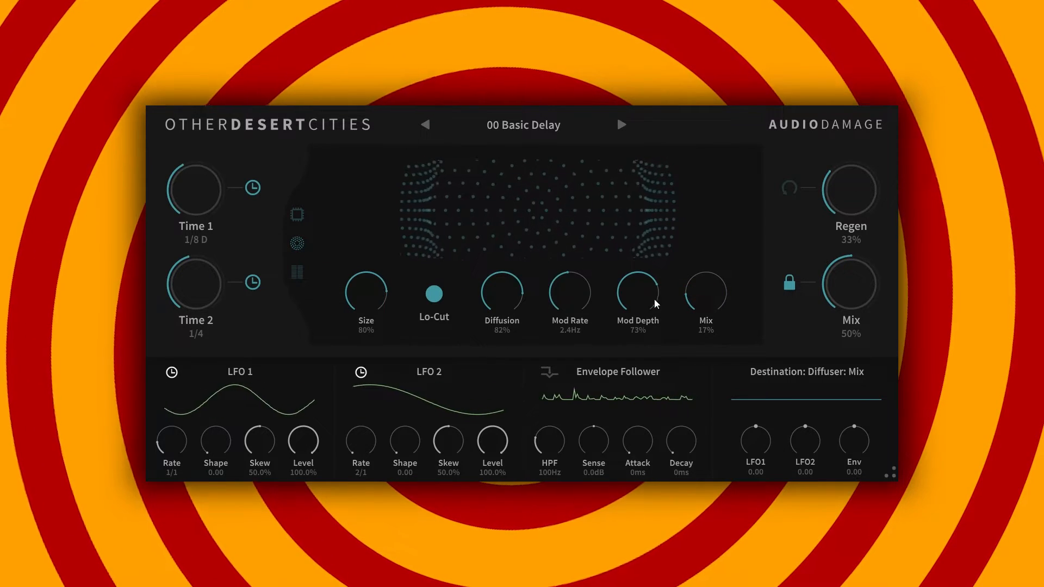
click(299, 214)
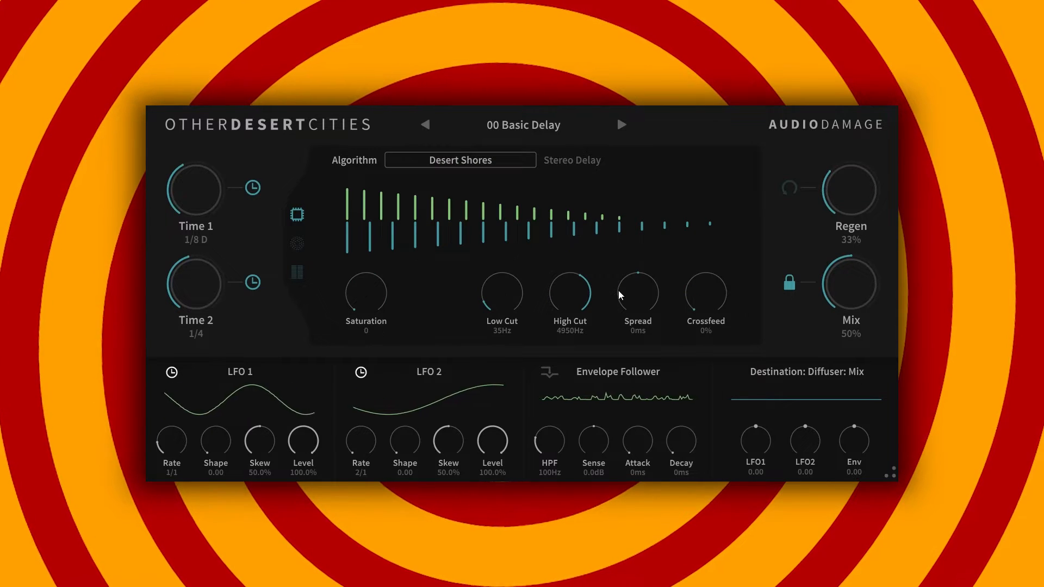
mouse_move(627, 300)
mouse_down()
mouse_move(628, 313)
mouse_move(633, 301)
mouse_up()
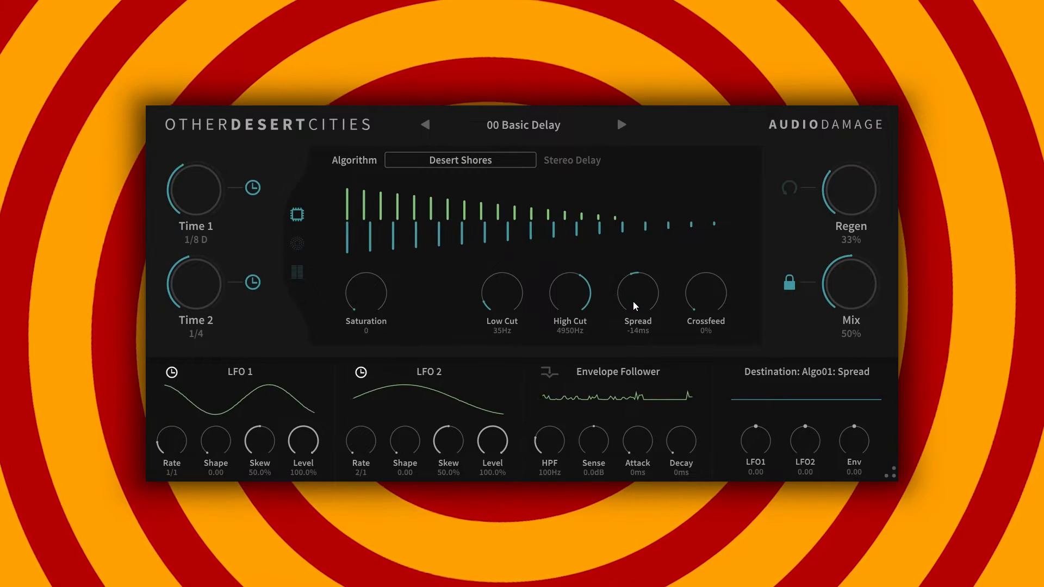
Set the delay's High Cut to 5835 Hz and its Low Cut to 26 Hz.
drag(570, 298, 568, 288)
click(505, 296)
drag(505, 296, 505, 298)
Raise the delay's Saturation to 100 while lowering the overall Mix to 12%.
drag(363, 298, 370, 273)
drag(853, 274, 851, 308)
drag(357, 286, 366, 264)
drag(841, 291, 841, 305)
drag(387, 291, 361, 238)
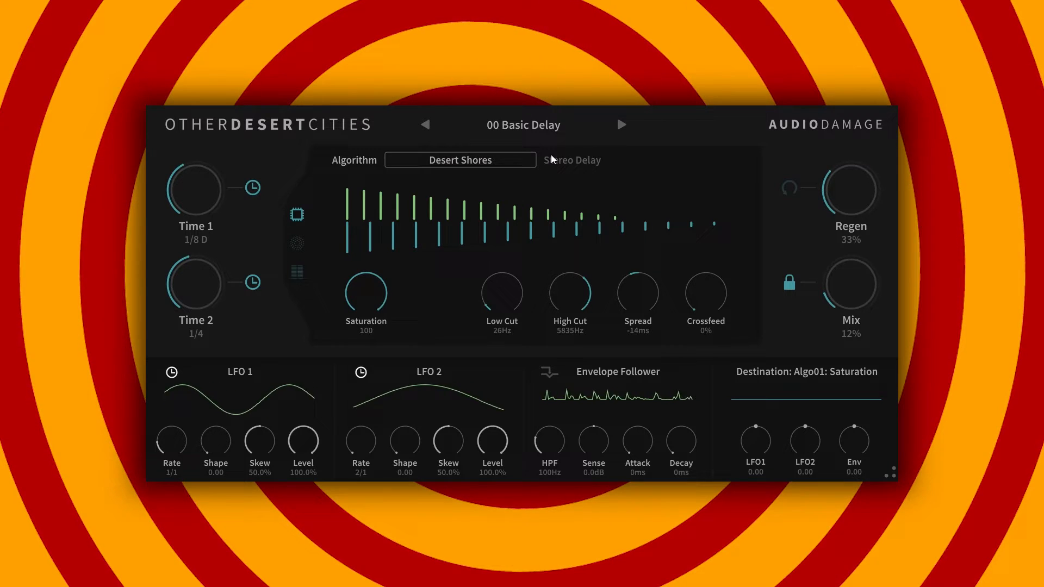
Set the overall Mix to 22% and raise Regen to 87%.
mouse_move(844, 292)
mouse_down()
mouse_move(847, 269)
mouse_move(846, 282)
mouse_up()
drag(864, 223, 856, 178)
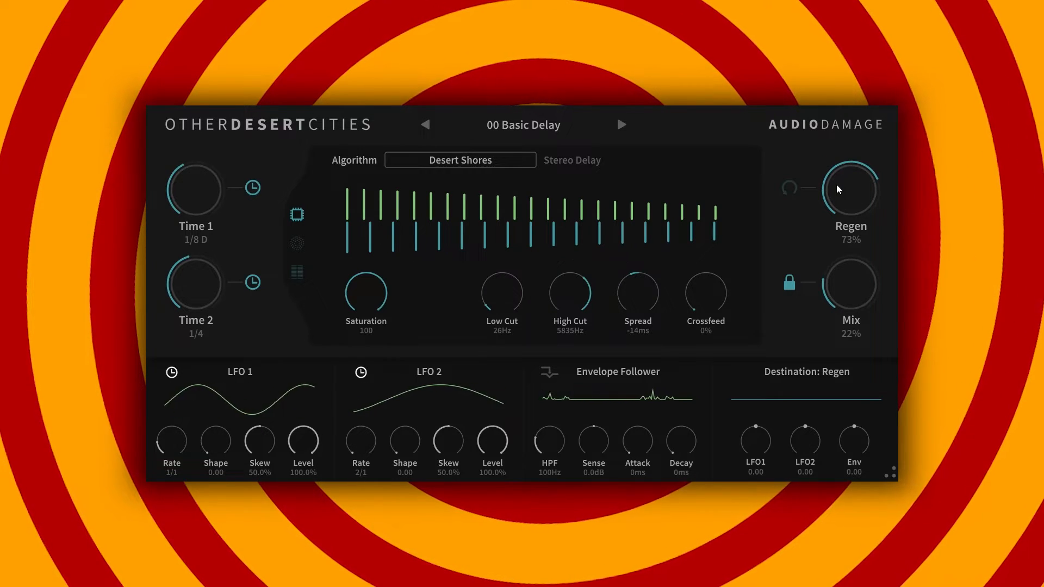
drag(843, 196, 846, 176)
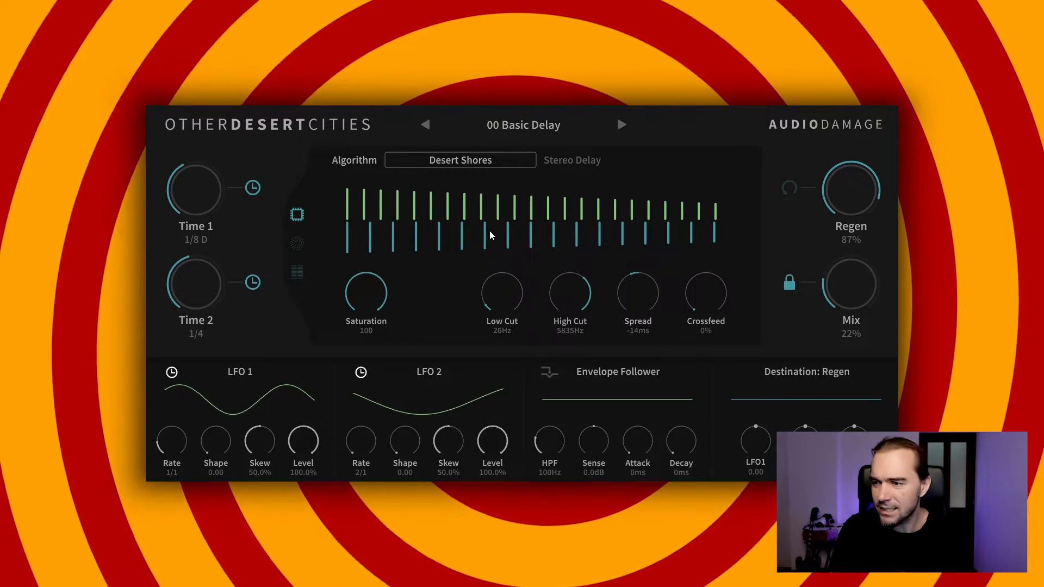
Look over the available delay algorithms, keep Desert Shores, and check the level settings before returning to the algorithm settings.
click(498, 162)
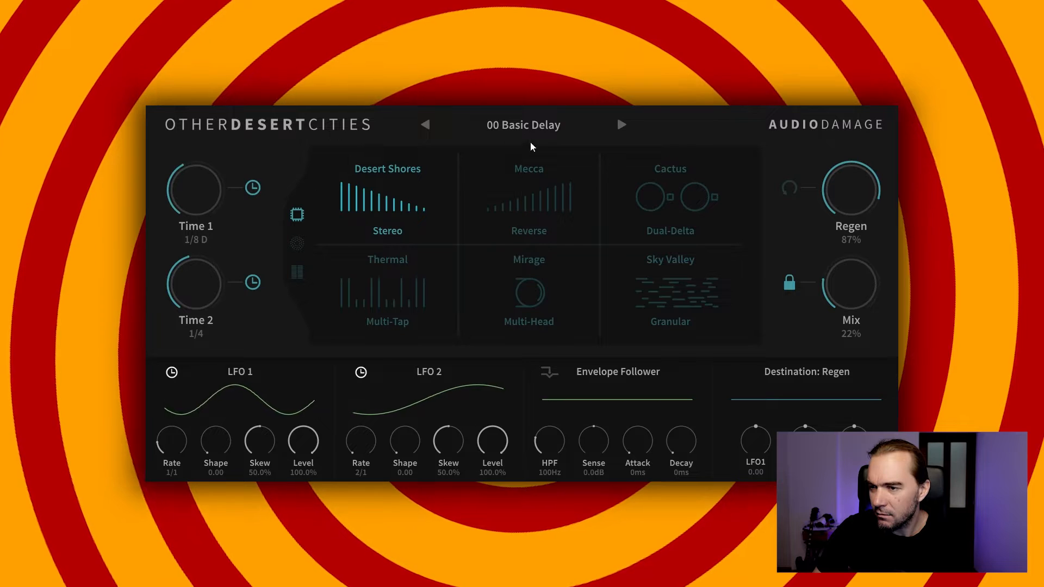
click(358, 170)
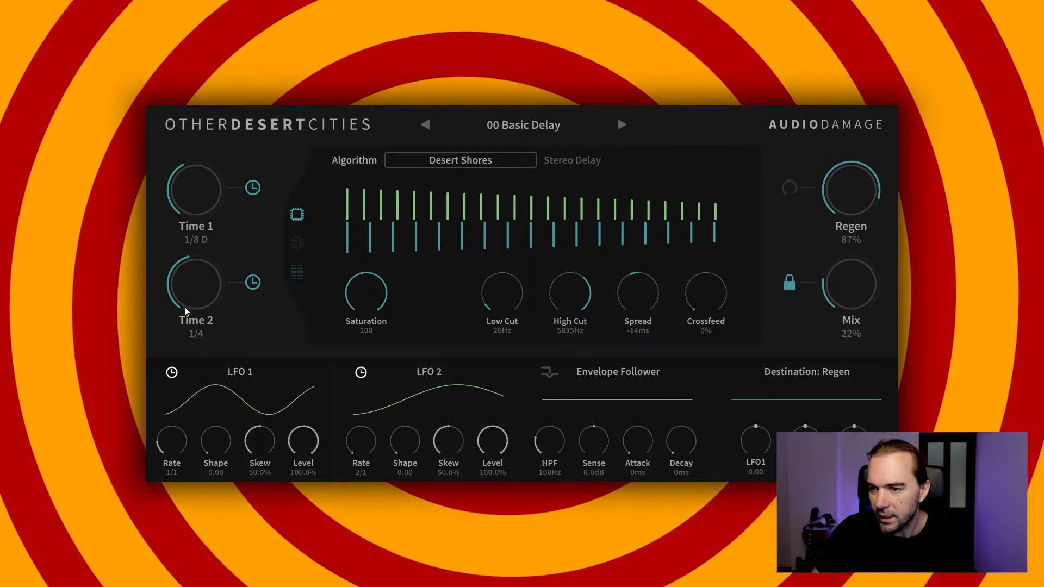
click(297, 272)
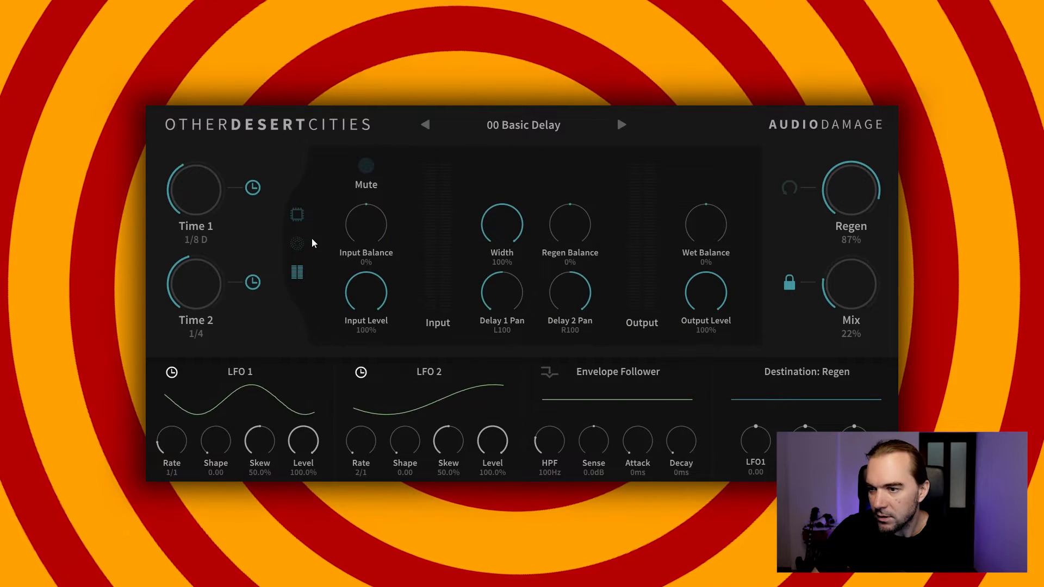
click(298, 214)
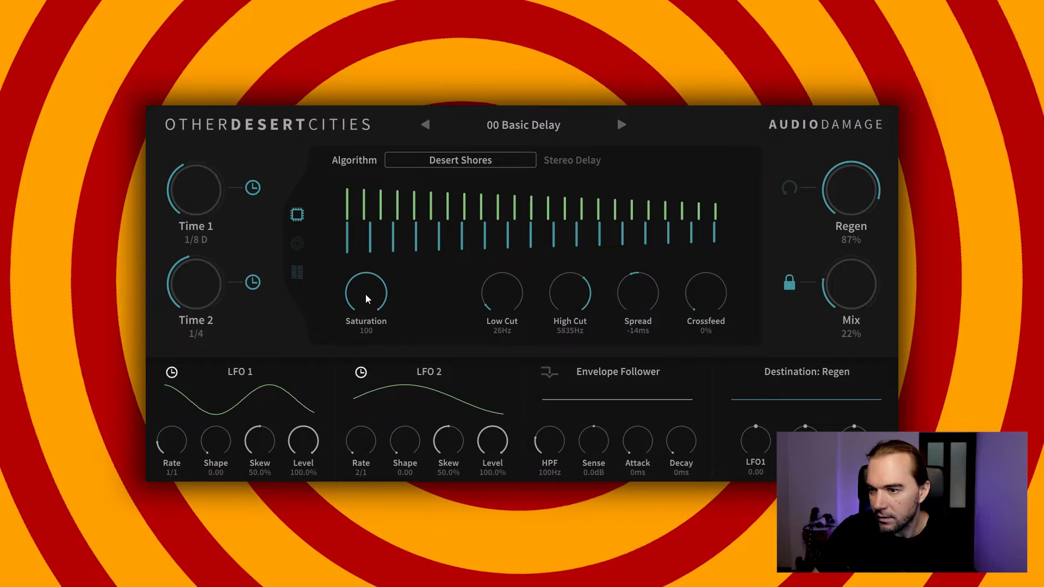
Lower Saturation to 10 and Regen to 60%, and reset the overall Mix to 50%.
drag(366, 294, 362, 445)
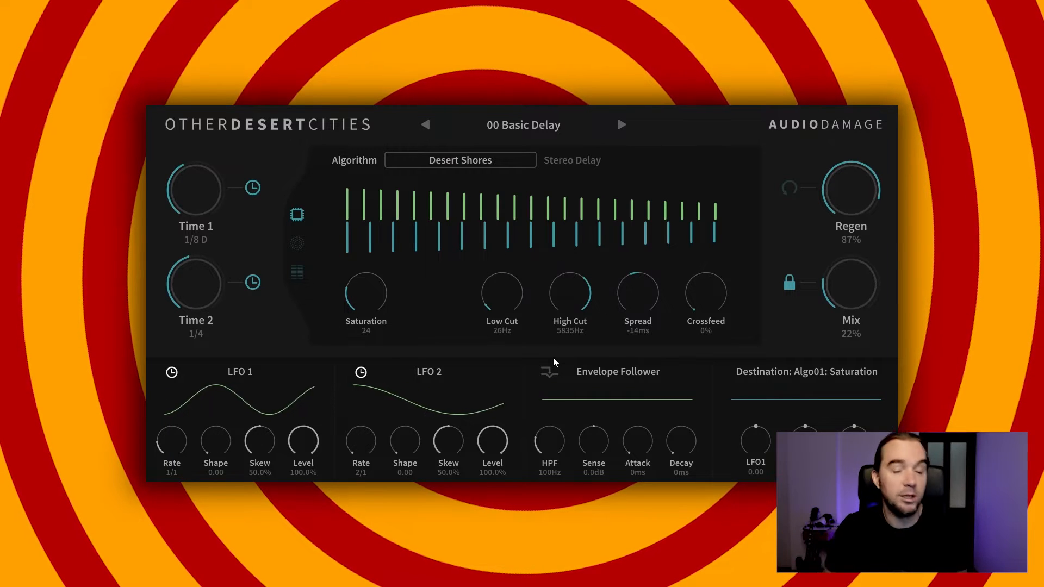
double_click(846, 280)
drag(384, 297, 384, 319)
drag(873, 178, 821, 211)
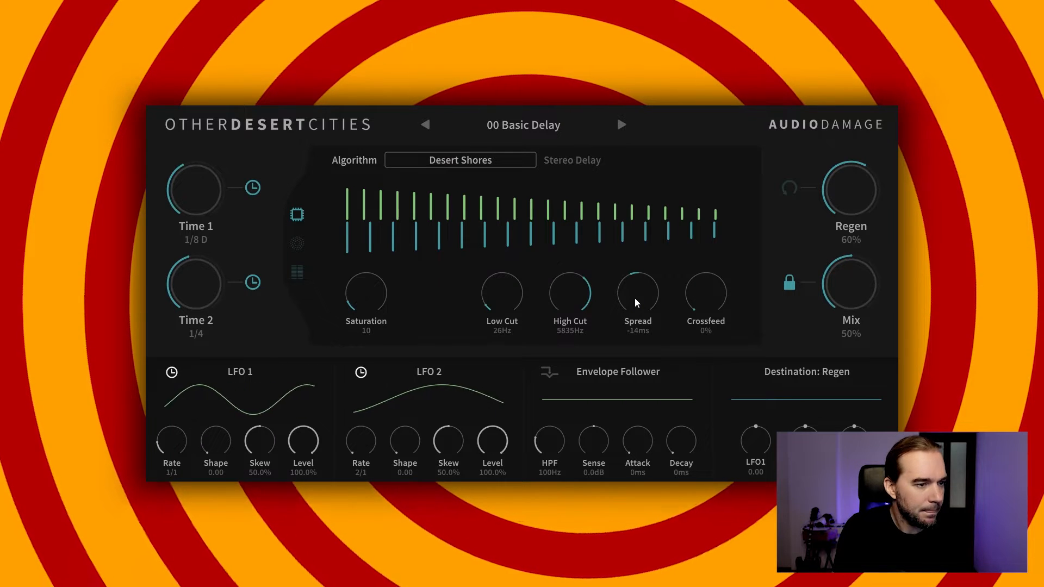
On the Desert Shores delay, set Spread to 25 ms, Time 1 to 1/4, Crossfeed to 100% and Saturation to 27.
drag(634, 297, 647, 260)
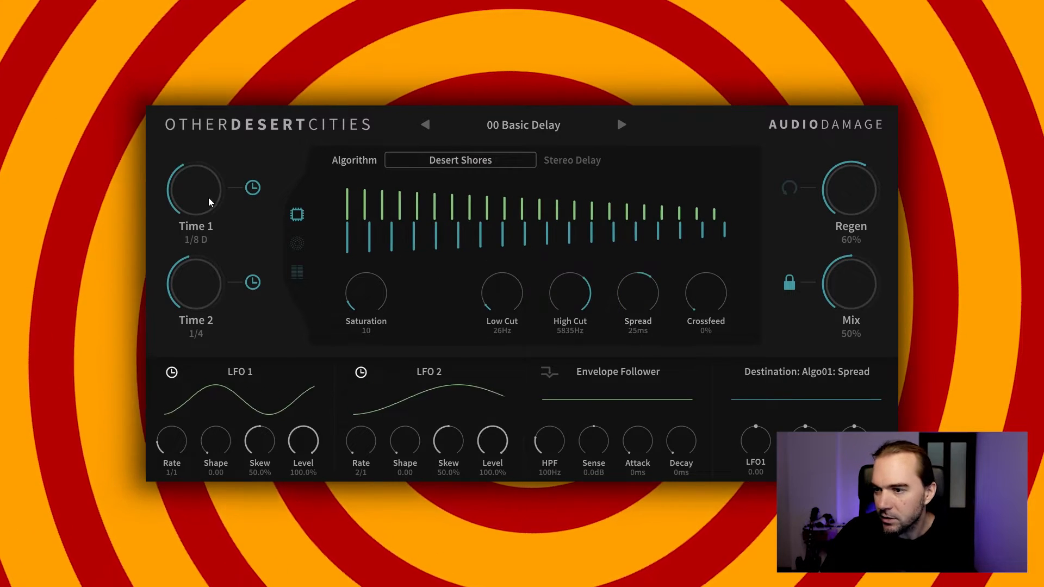
mouse_move(209, 199)
mouse_down()
mouse_move(210, 164)
mouse_move(209, 210)
mouse_move(213, 194)
mouse_up()
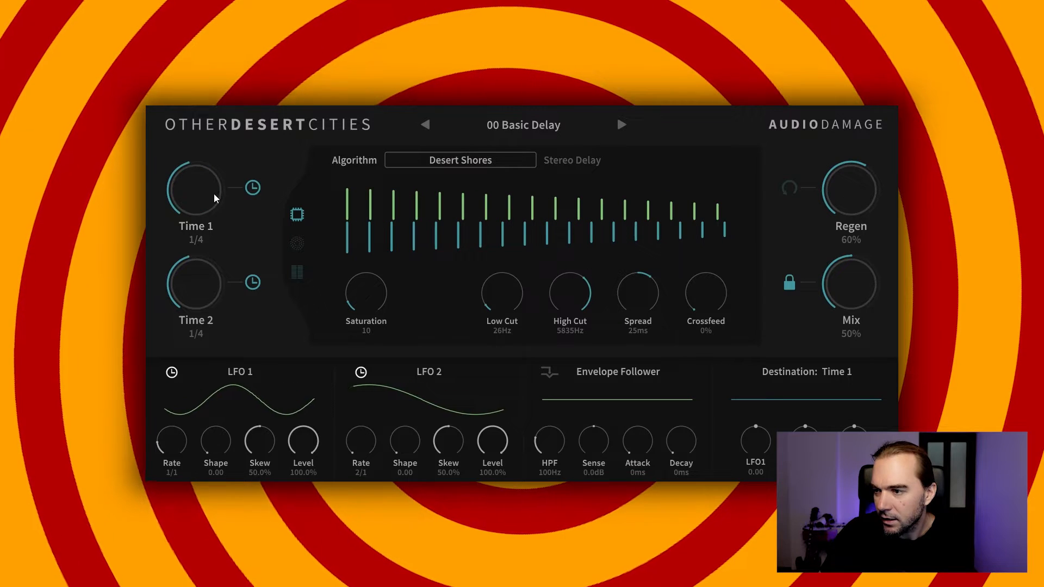
mouse_move(710, 308)
mouse_down()
mouse_move(716, 185)
mouse_move(709, 317)
mouse_up()
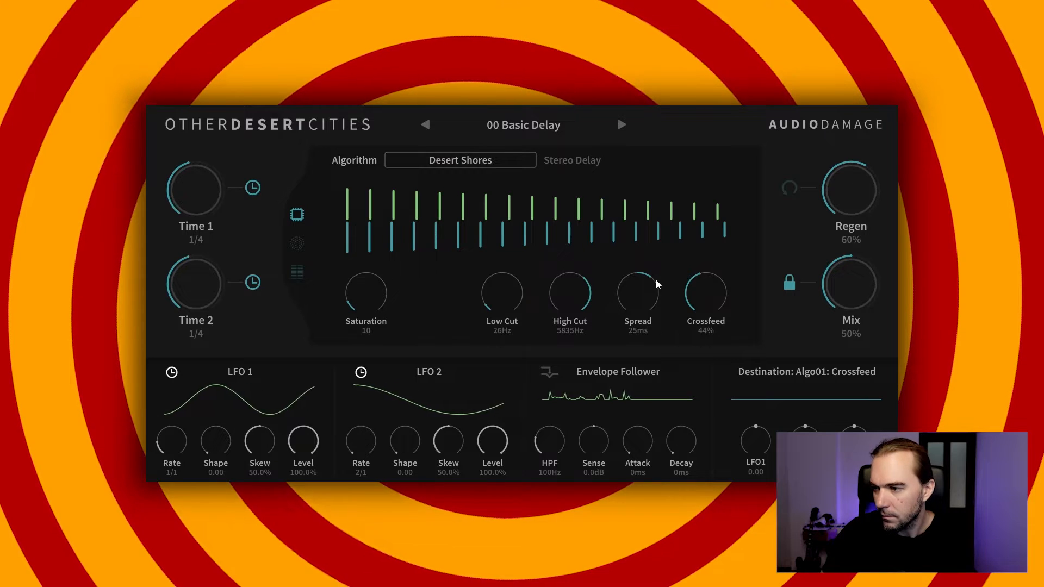
drag(706, 296, 713, 181)
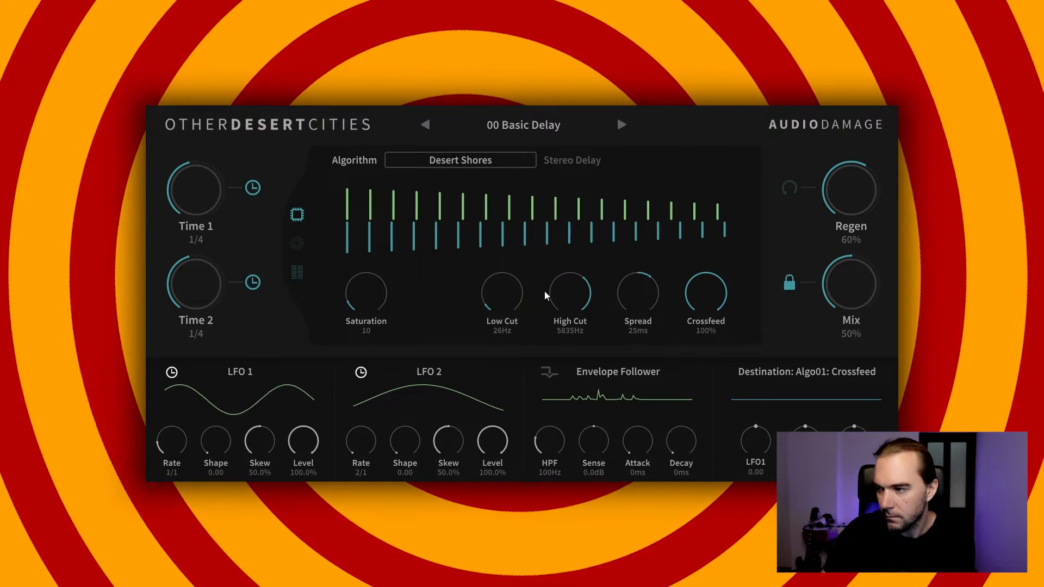
drag(363, 308, 367, 287)
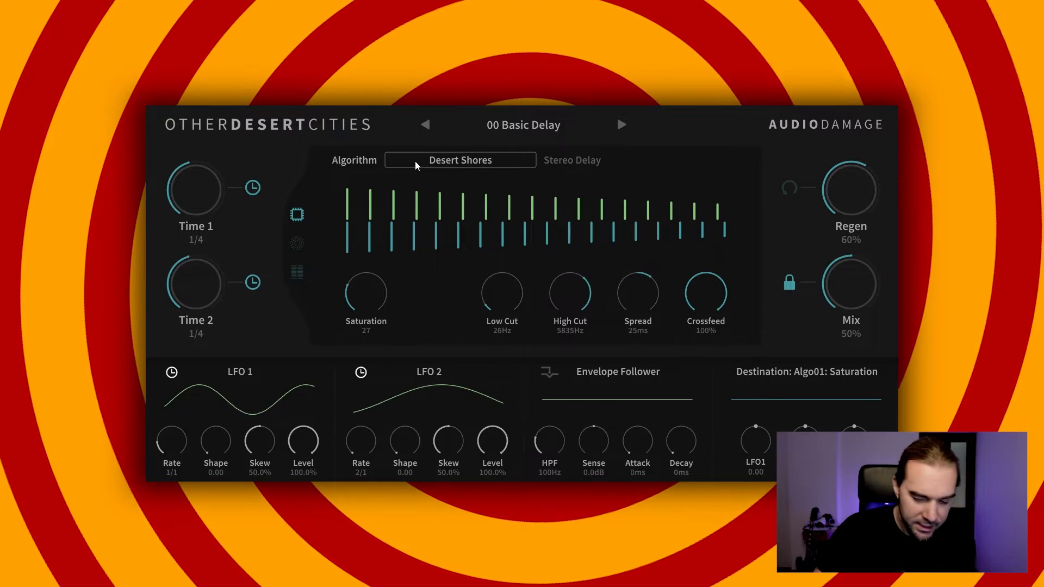
Switch the delay algorithm from Desert Shores to the Mecca reverse delay.
click(451, 158)
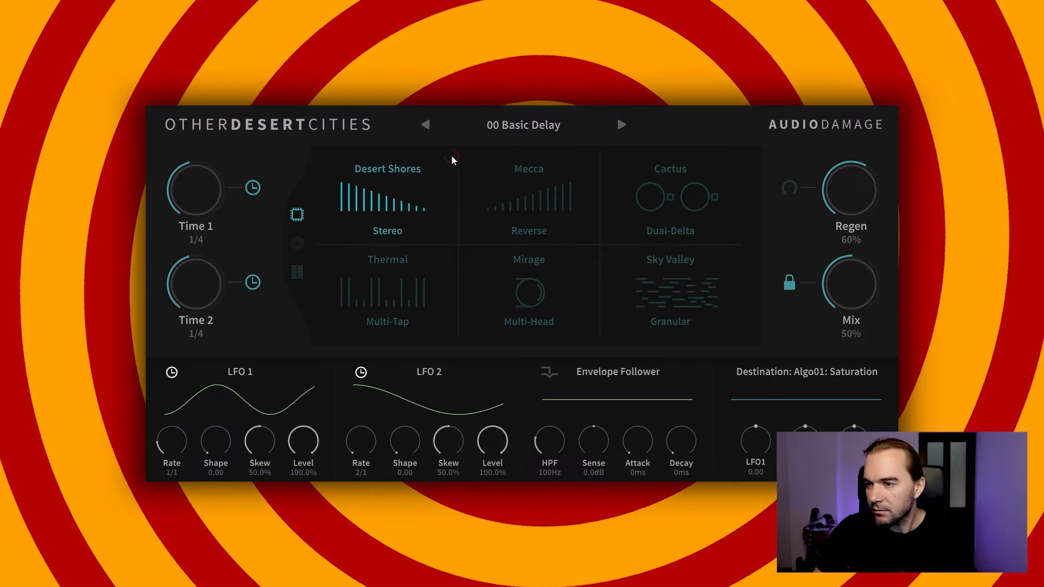
click(359, 141)
click(403, 135)
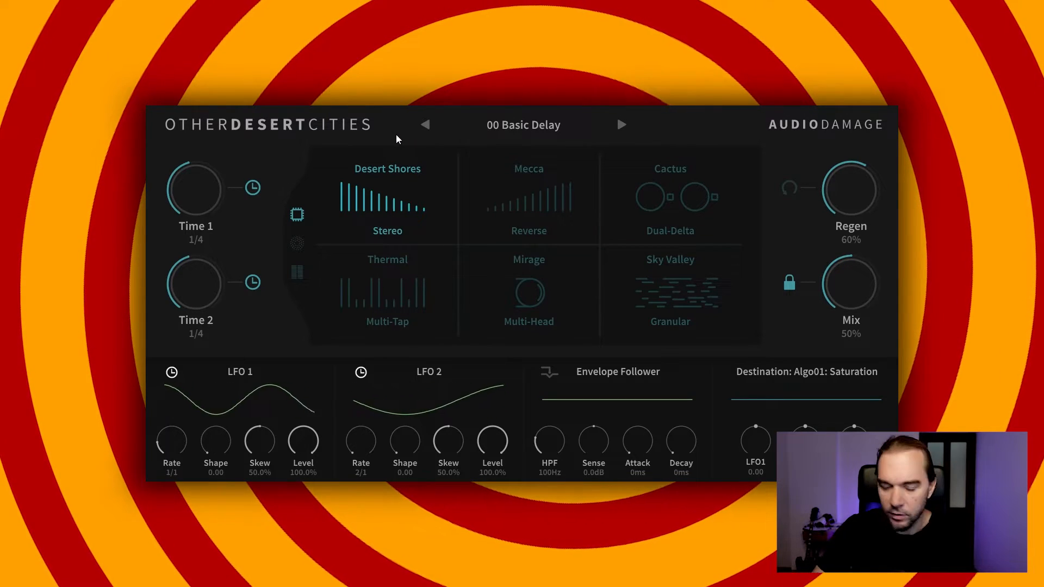
click(514, 197)
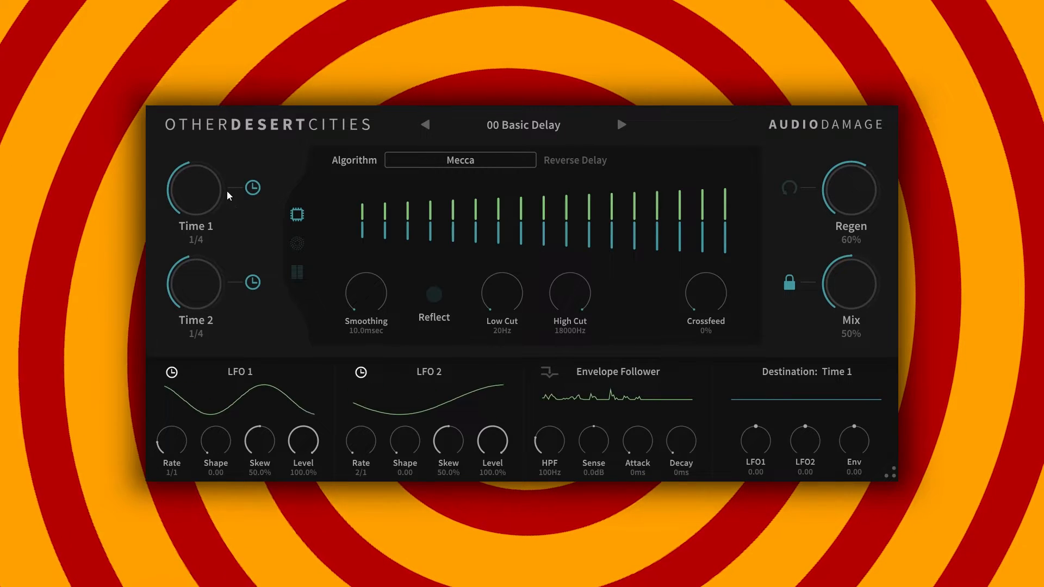
Set Mecca's Smoothing to 67.6 msec, Low Cut to 111 Hz, High Cut to 9359 Hz and Crossfeed to 47%, with Reflect enabled.
drag(362, 302, 354, 214)
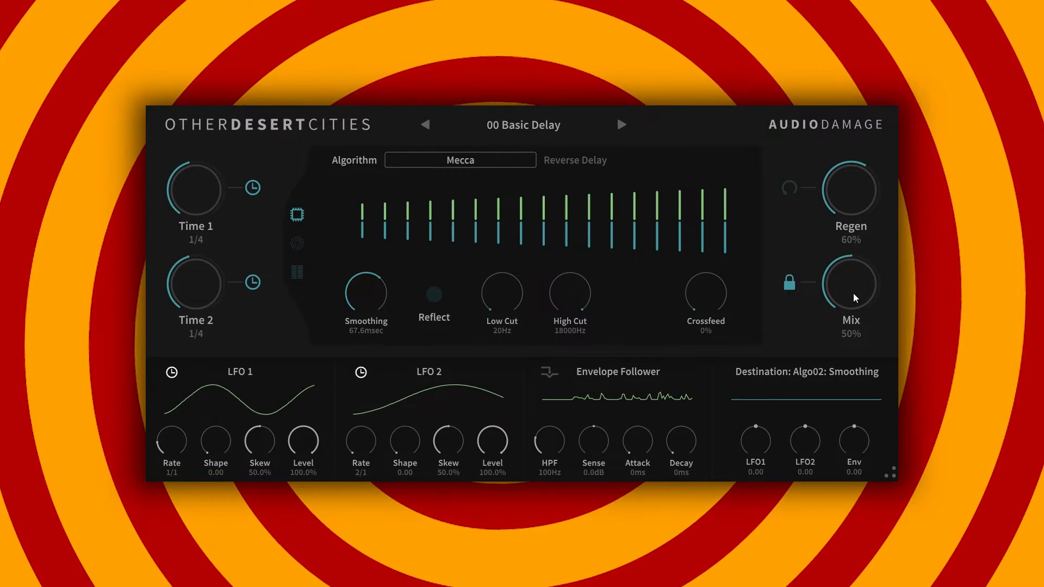
drag(501, 299, 498, 266)
click(434, 297)
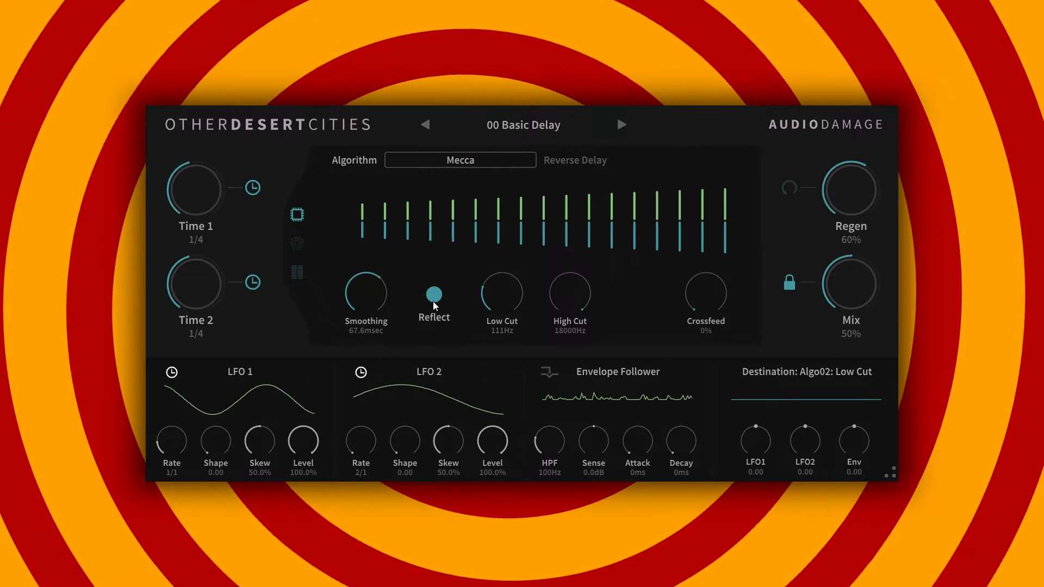
drag(710, 312, 694, 228)
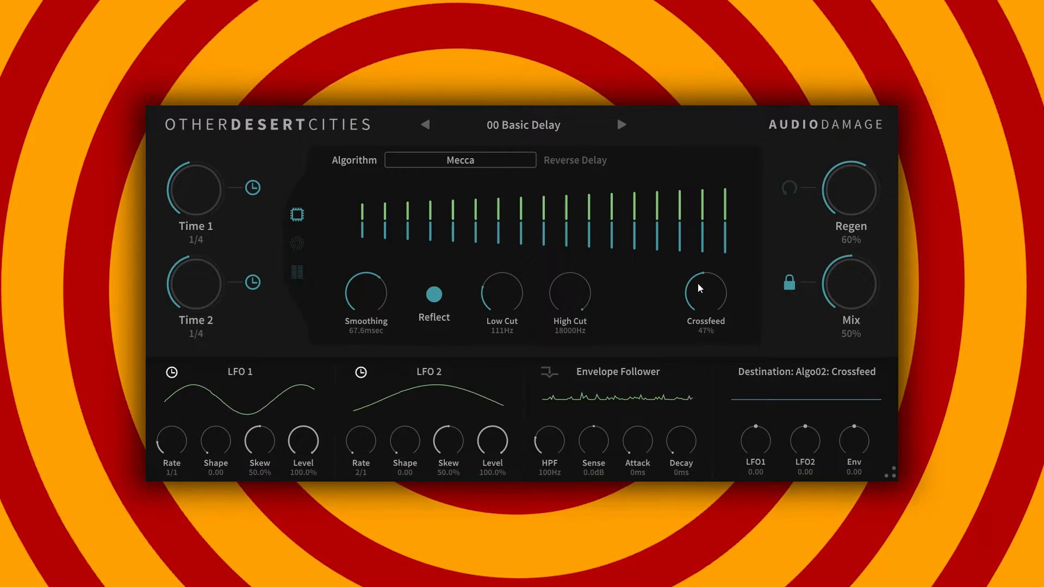
mouse_move(568, 315)
mouse_down()
mouse_move(565, 337)
mouse_move(568, 295)
mouse_up()
Raise the overall Mix to 100% and Regen to 80%.
click(790, 280)
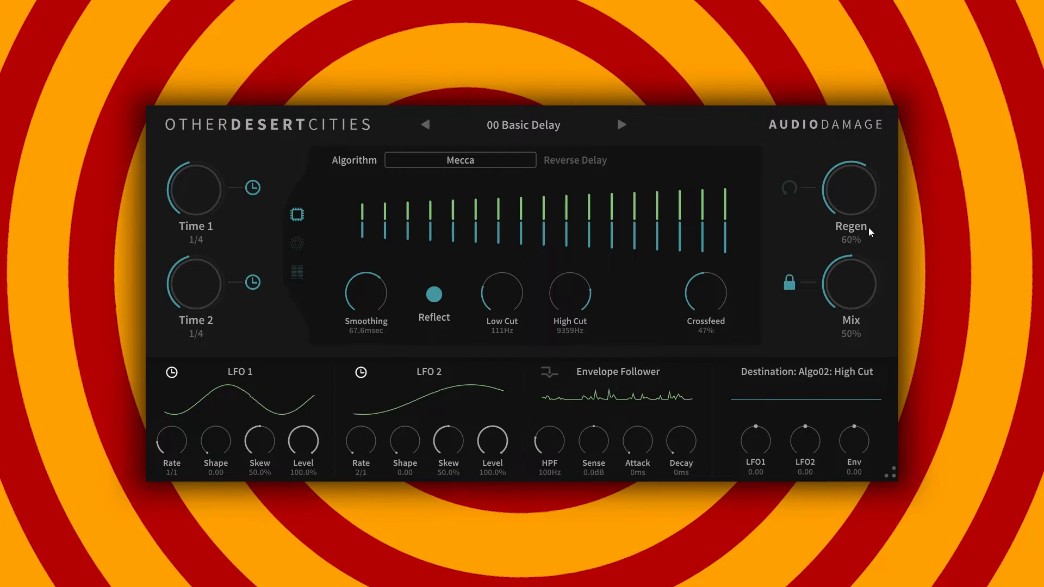
drag(827, 270, 827, 234)
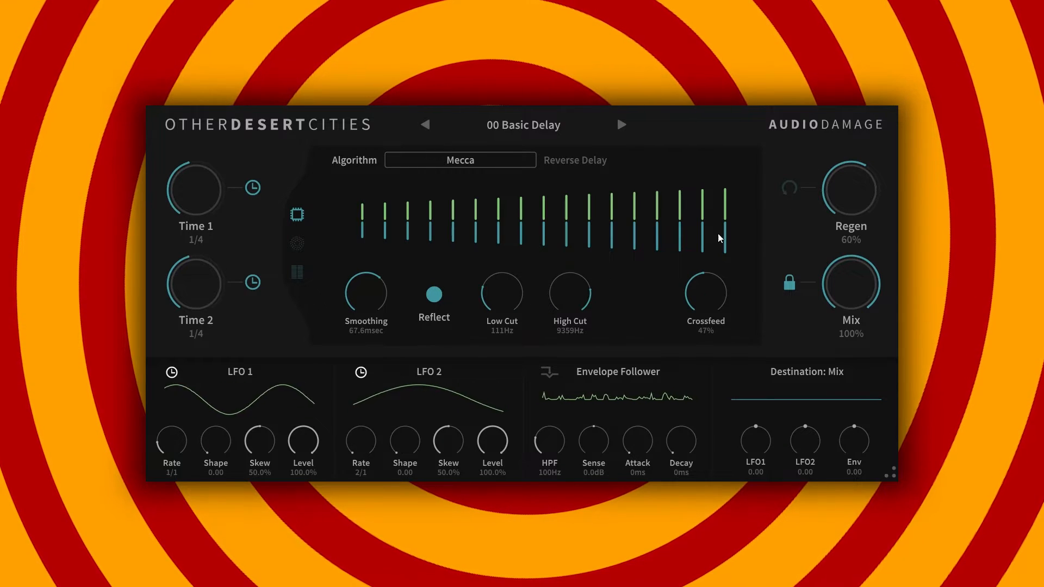
drag(844, 201, 844, 186)
Turn off the diffuser's Lo-Cut and set its Mix to 0%, checking the level settings before returning to the algorithm settings.
click(297, 243)
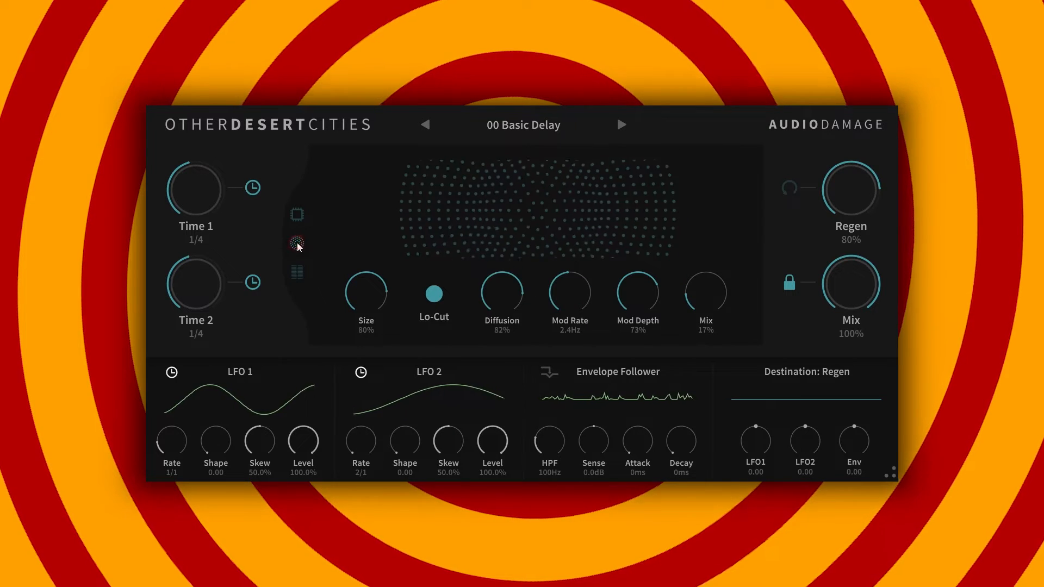
drag(720, 315, 703, 333)
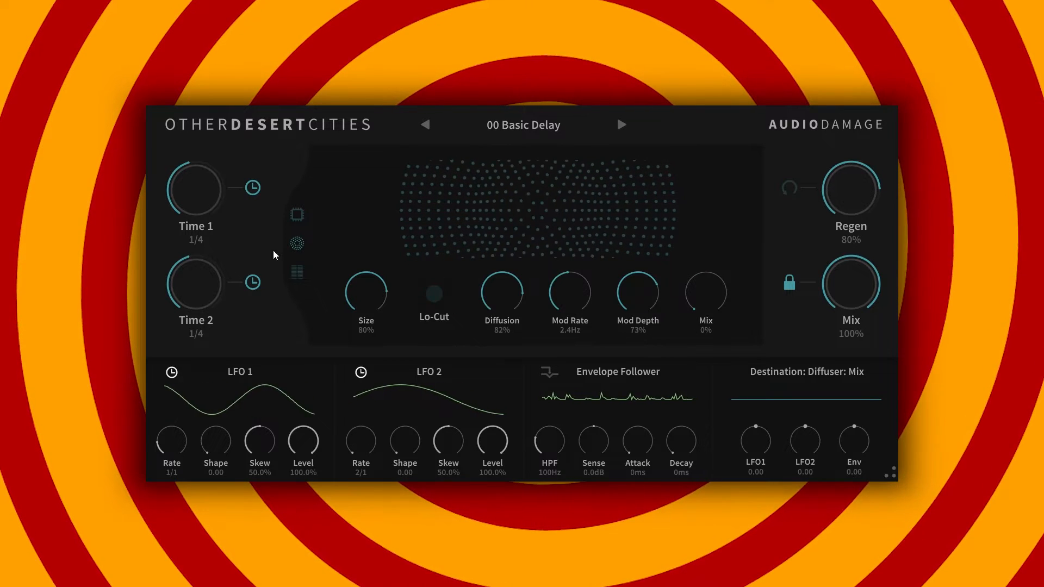
click(294, 274)
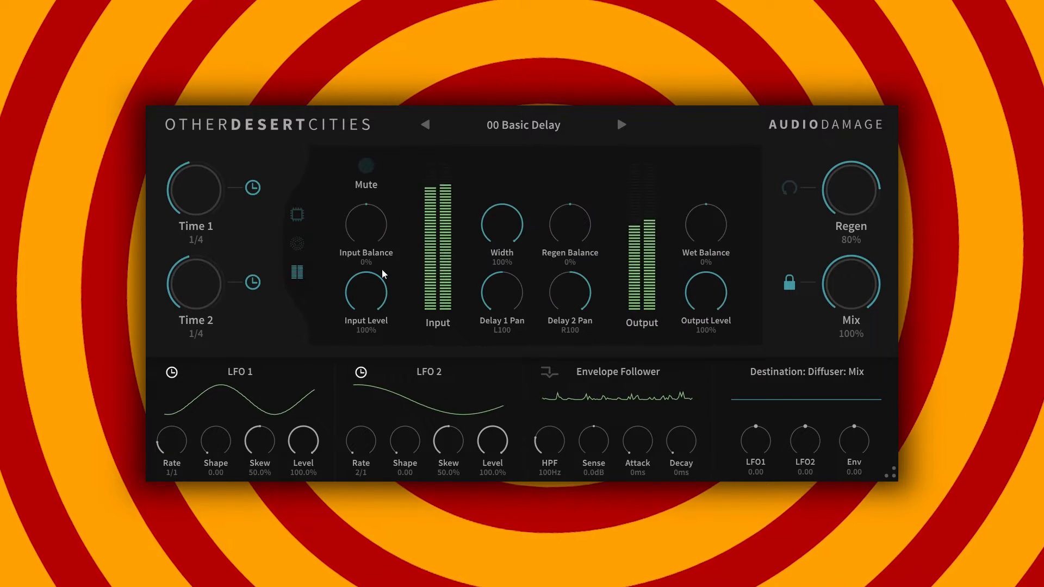
click(297, 214)
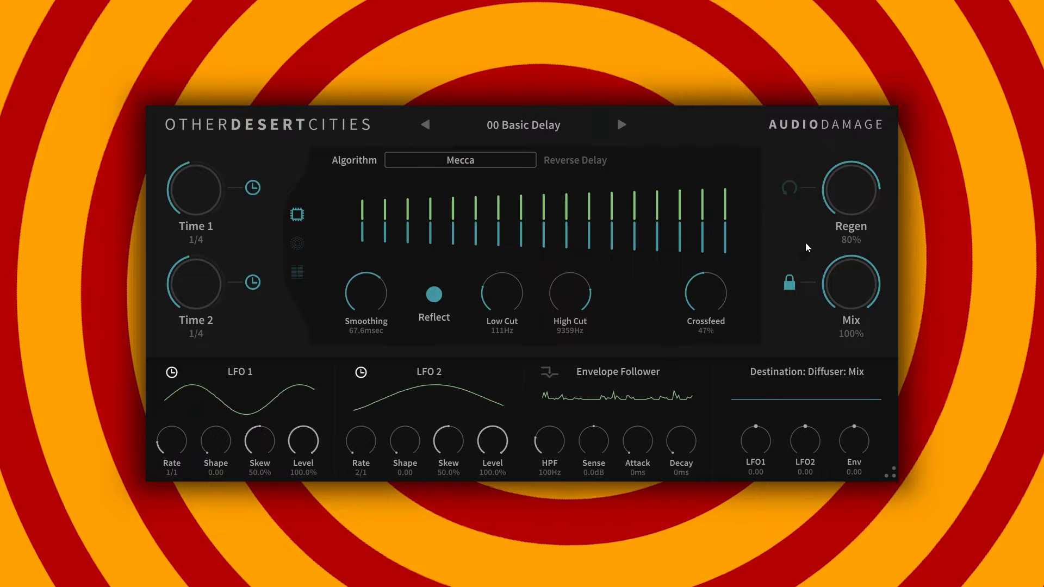
Set Mecca's Smoothing to 91.0 msec and reset the overall Mix to 50%.
drag(363, 279, 376, 333)
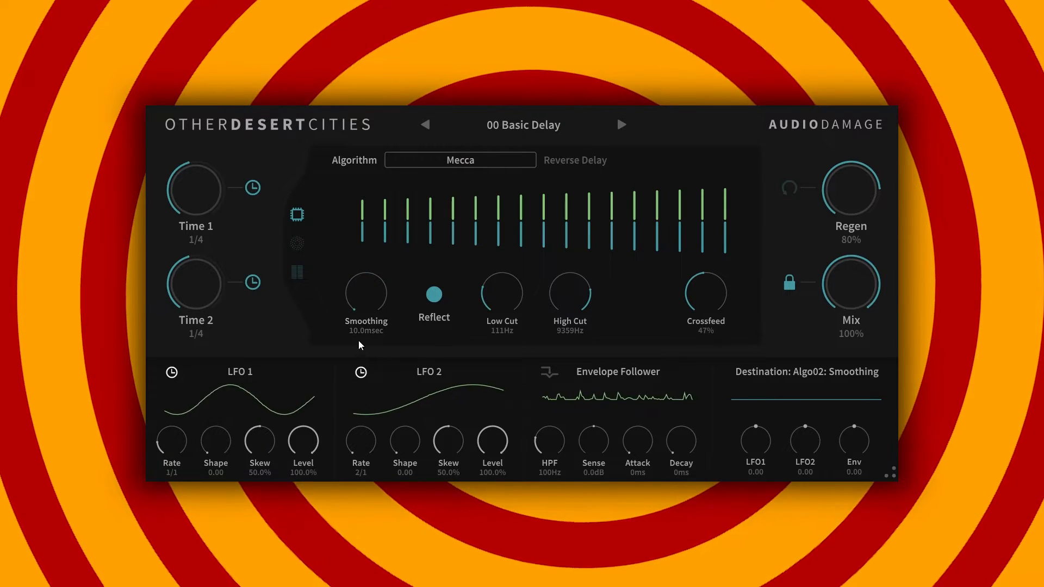
drag(355, 308, 530, 171)
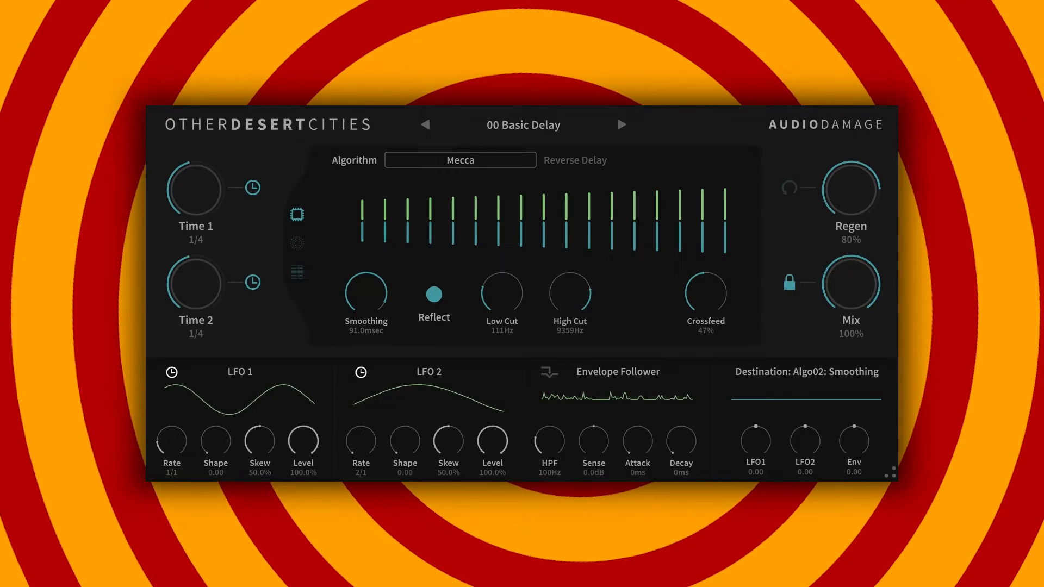
click(849, 196)
double_click(847, 277)
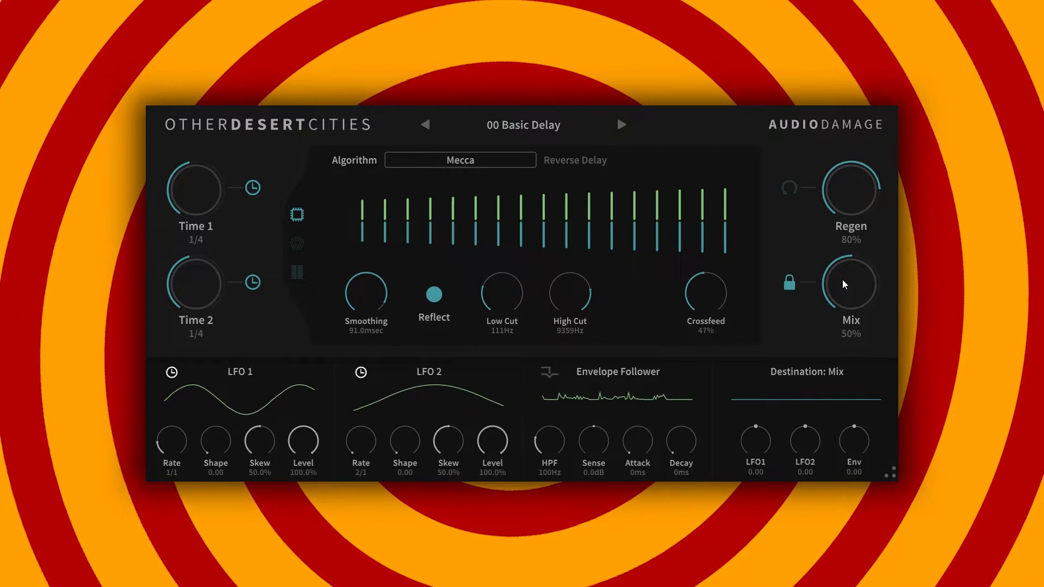
Set the diffuser's Mod Rate to 3.3 Hz and its Mix to 16%, and go back to the algorithm settings.
click(297, 272)
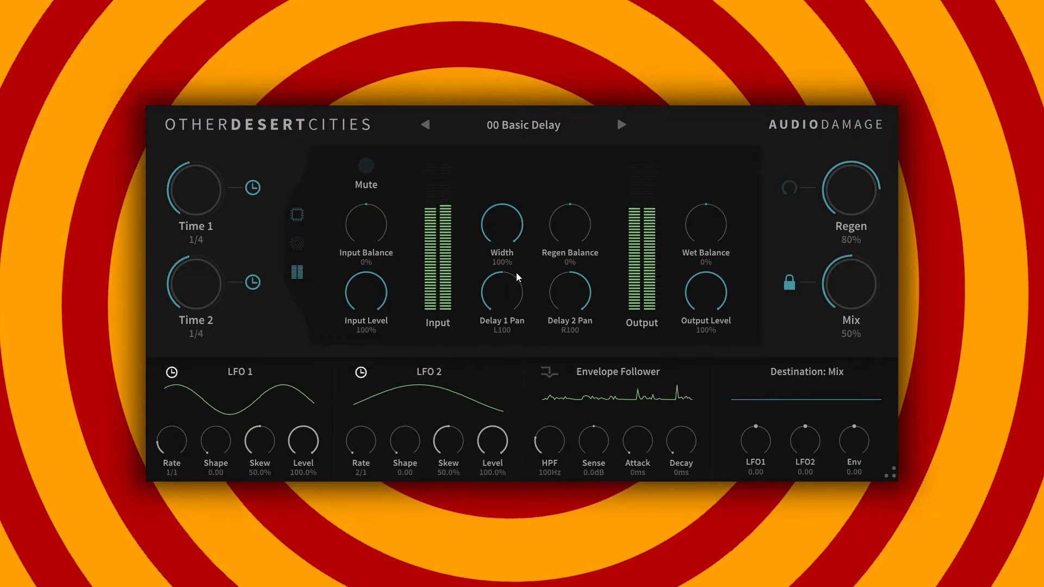
click(295, 244)
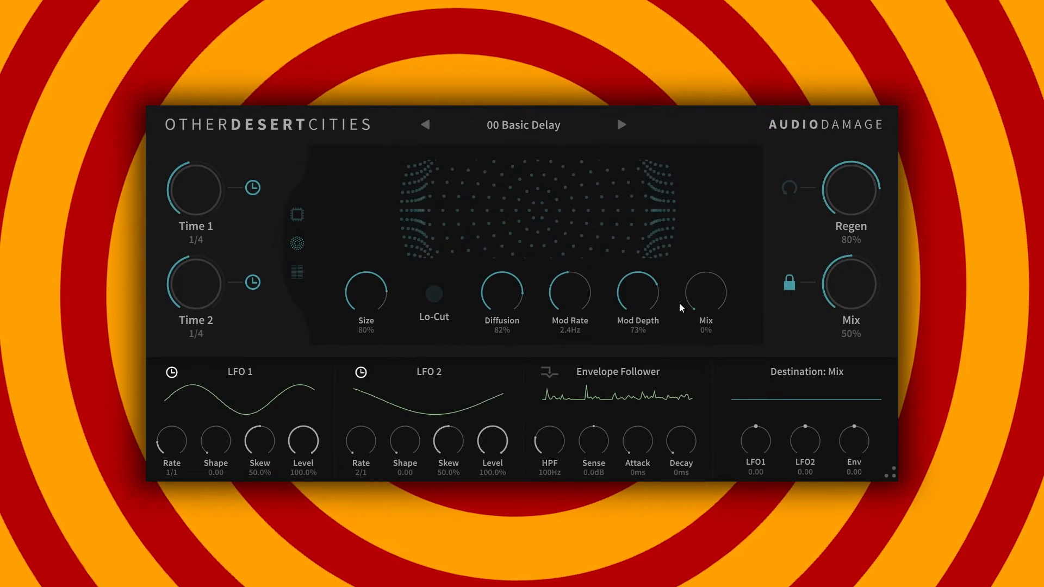
drag(573, 301, 581, 286)
drag(693, 294, 689, 278)
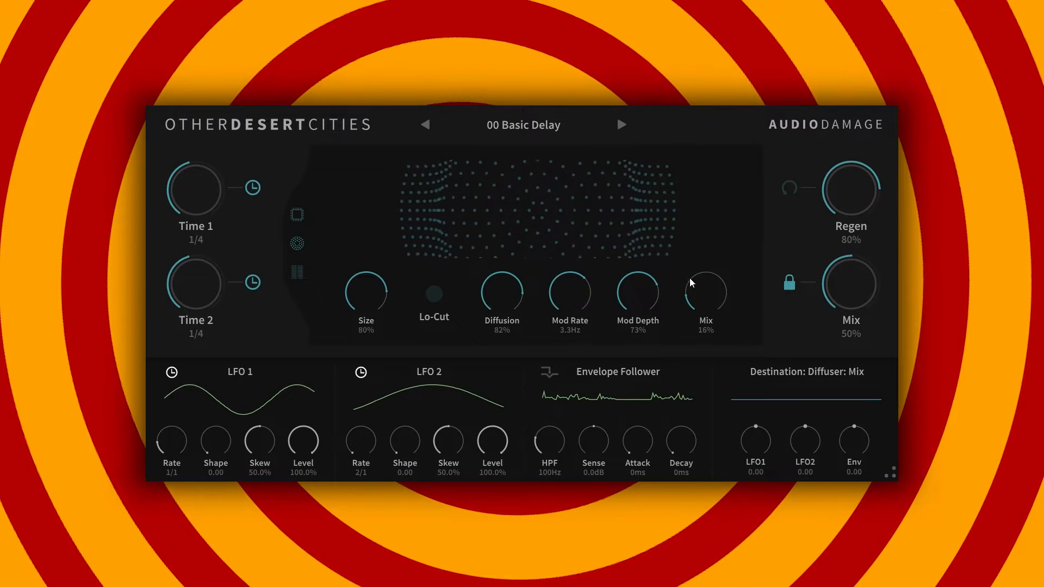
click(298, 215)
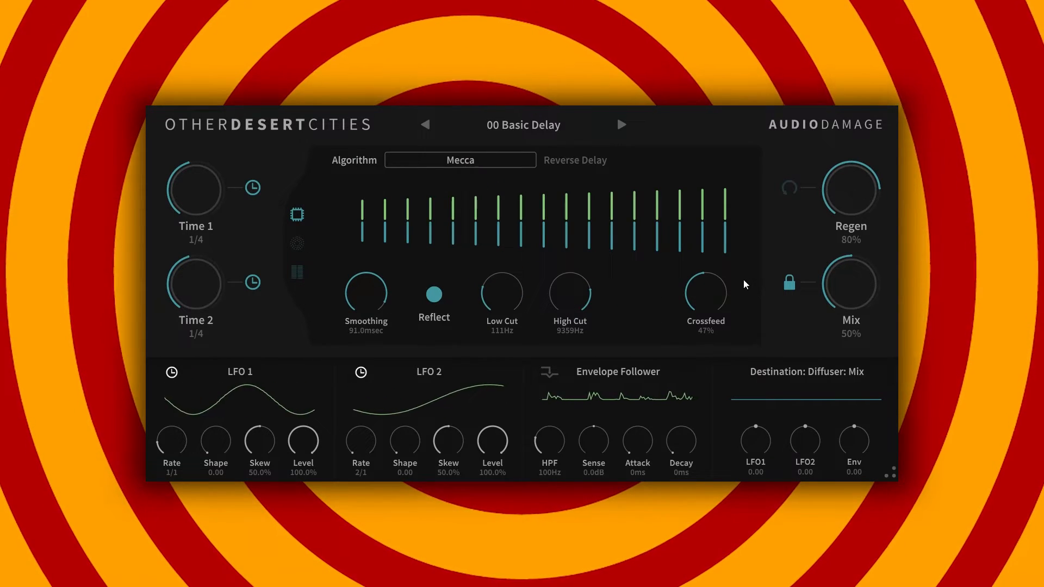
Switch to the Cactus dual-delta delay with Speed 1 at 0.53x, Speed 2 at 1.33x, Color at 42.4 and Respeed enabled.
click(449, 161)
click(658, 195)
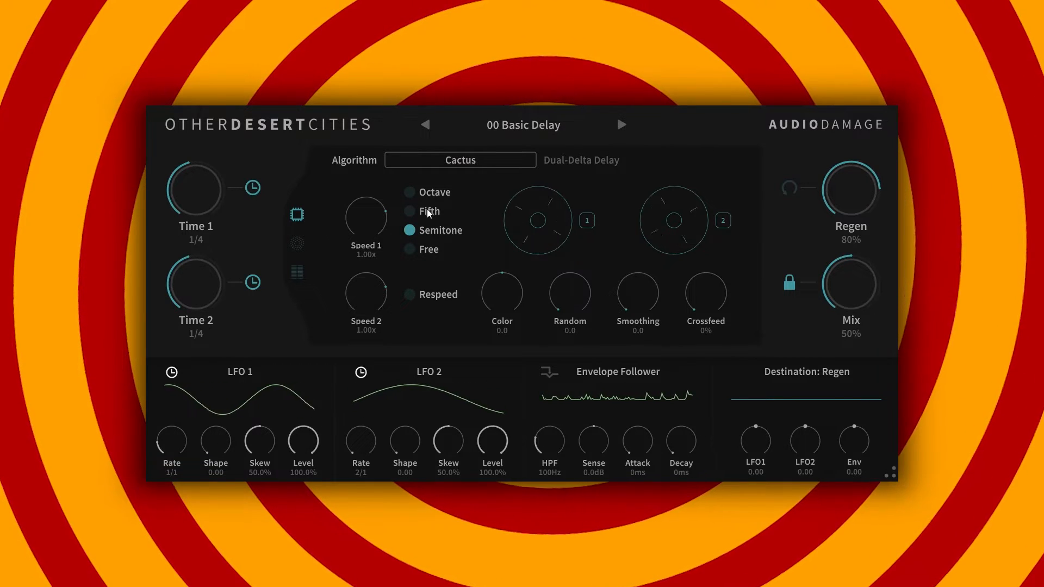
drag(364, 248, 373, 240)
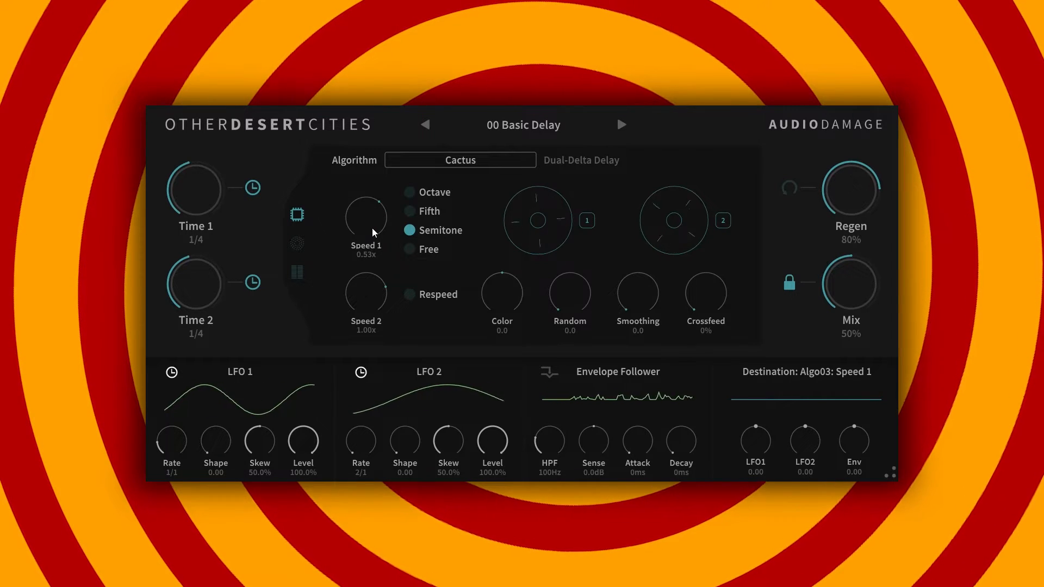
drag(367, 293, 365, 287)
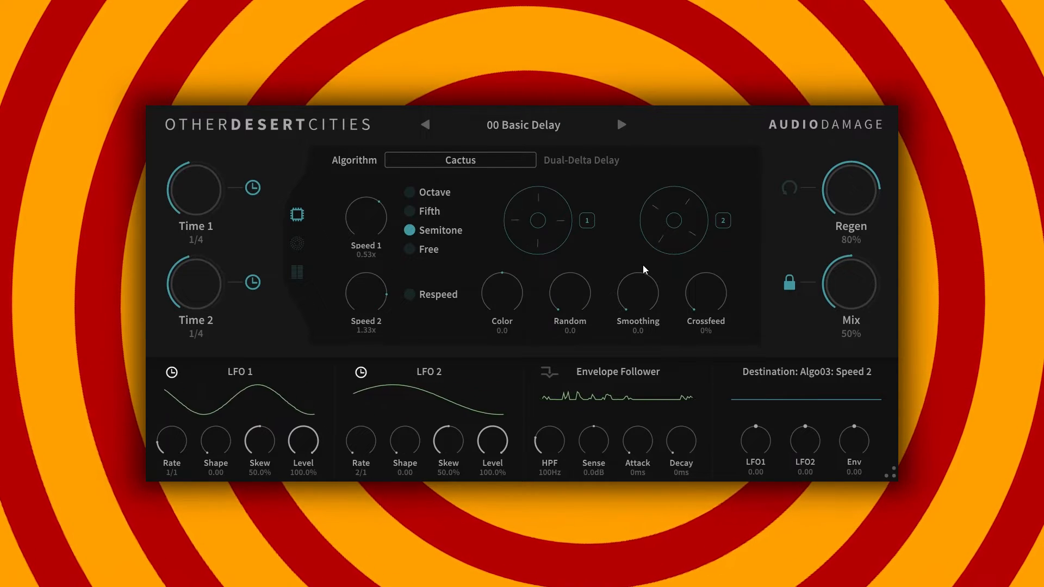
drag(520, 305, 451, 282)
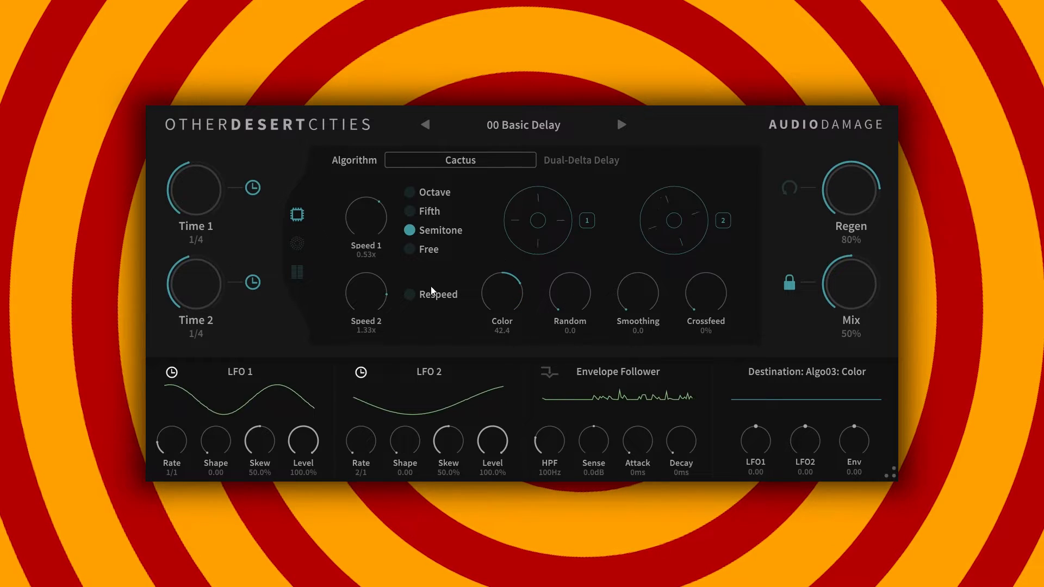
click(411, 294)
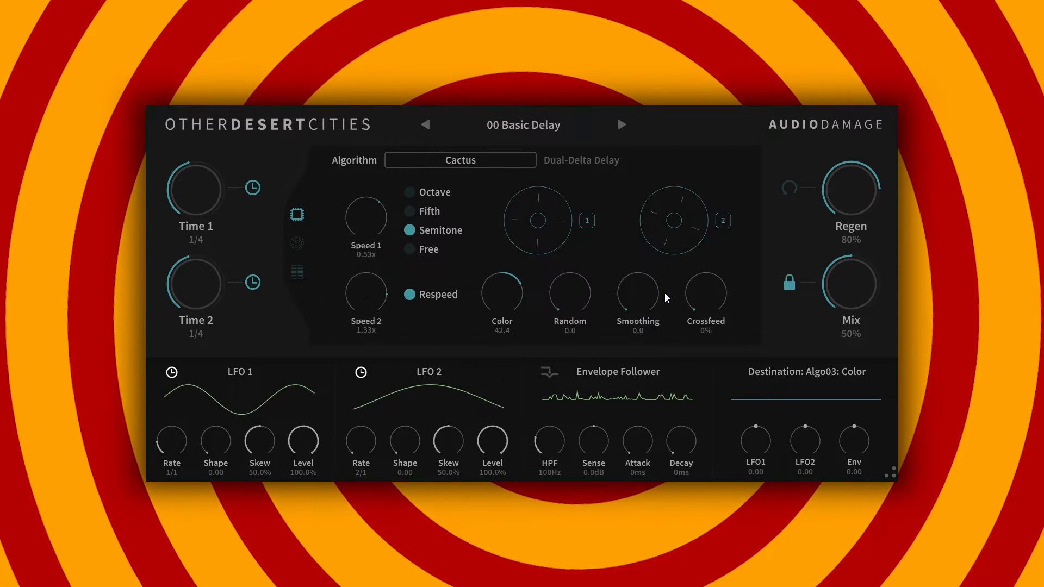
Set Cactus's Smoothing to 37.2, Random to 48.4 and Crossfeed to 20%, and raise the overall Mix to 100%.
drag(654, 302, 641, 250)
drag(582, 295, 567, 227)
drag(690, 304, 701, 280)
drag(861, 295, 846, 208)
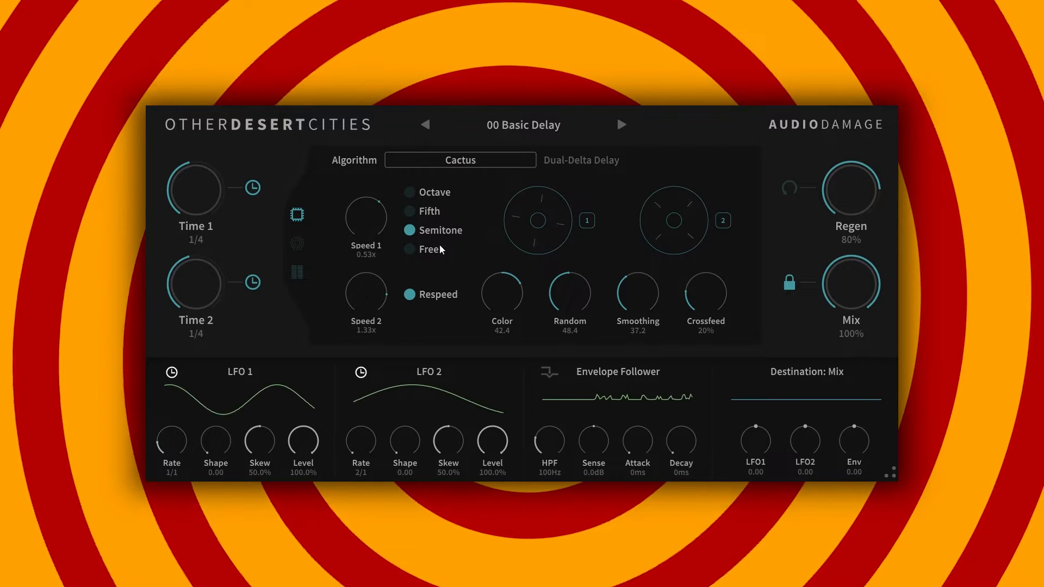
Return both Cactus speeds to 1.00x and raise Random to 100.
drag(369, 208, 366, 207)
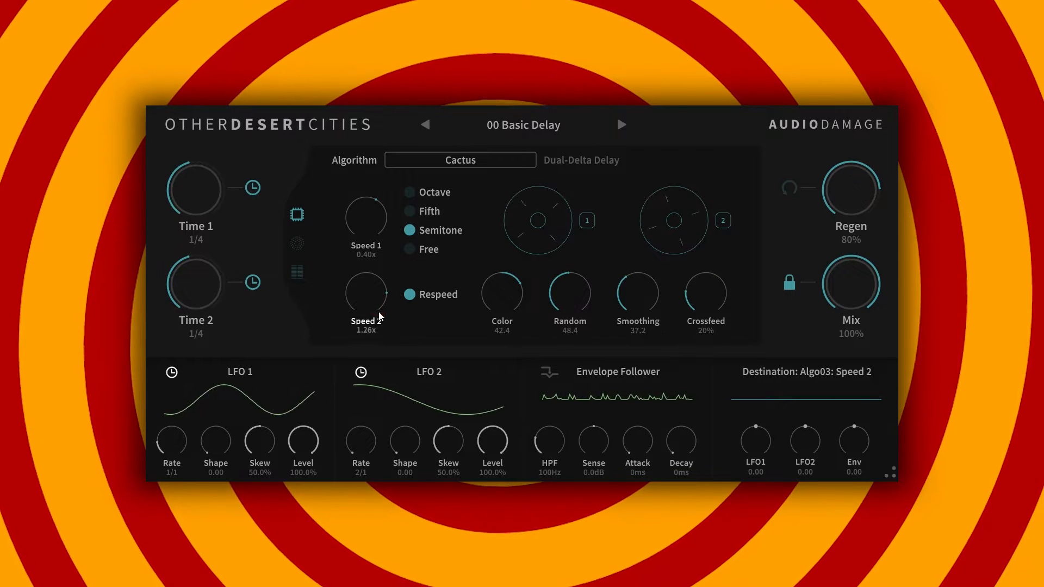
drag(369, 306, 368, 301)
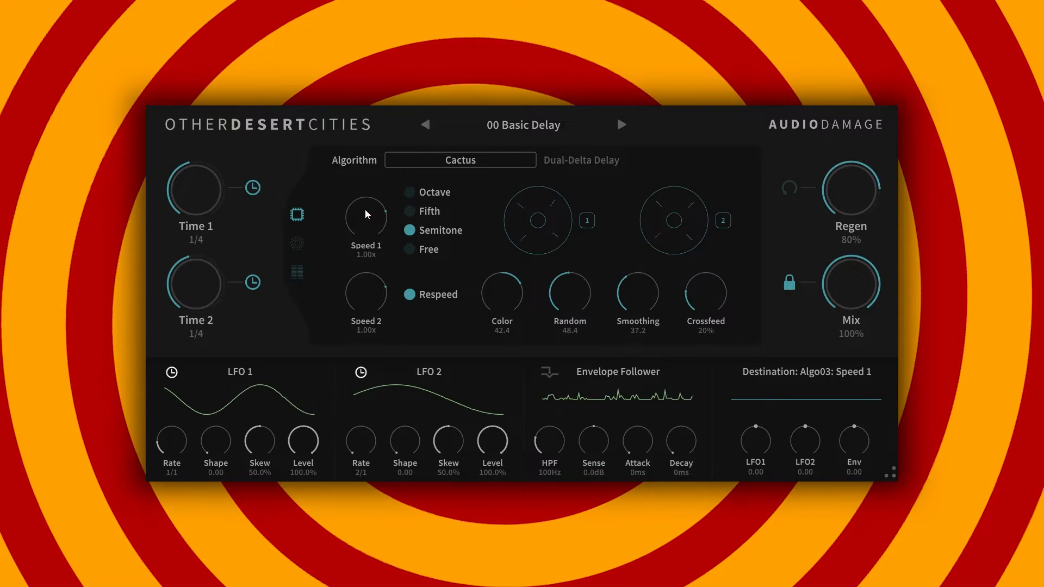
drag(569, 300, 567, 182)
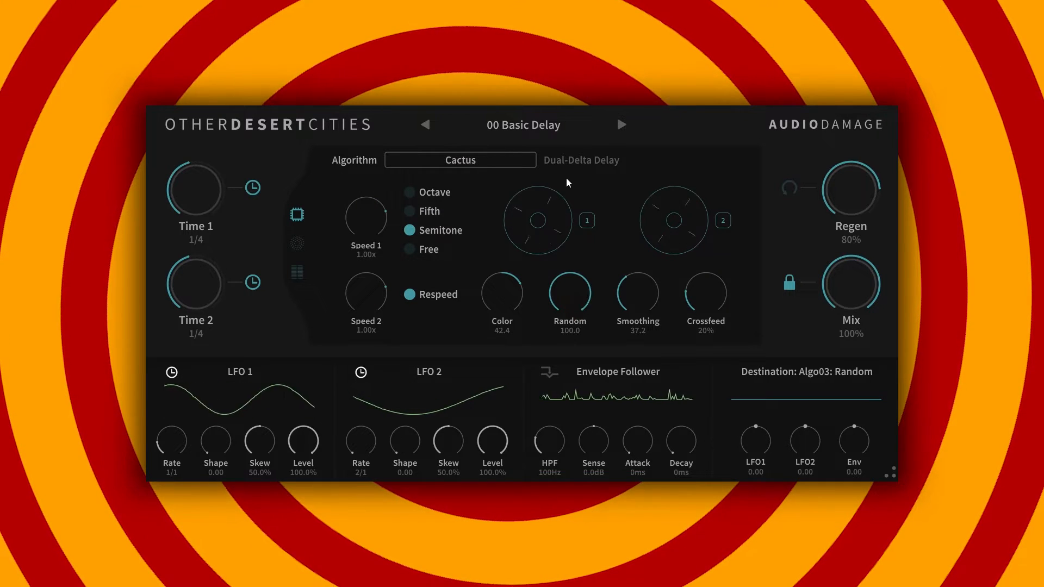
Turn off Respeed and reset the overall Mix to 50%.
click(435, 297)
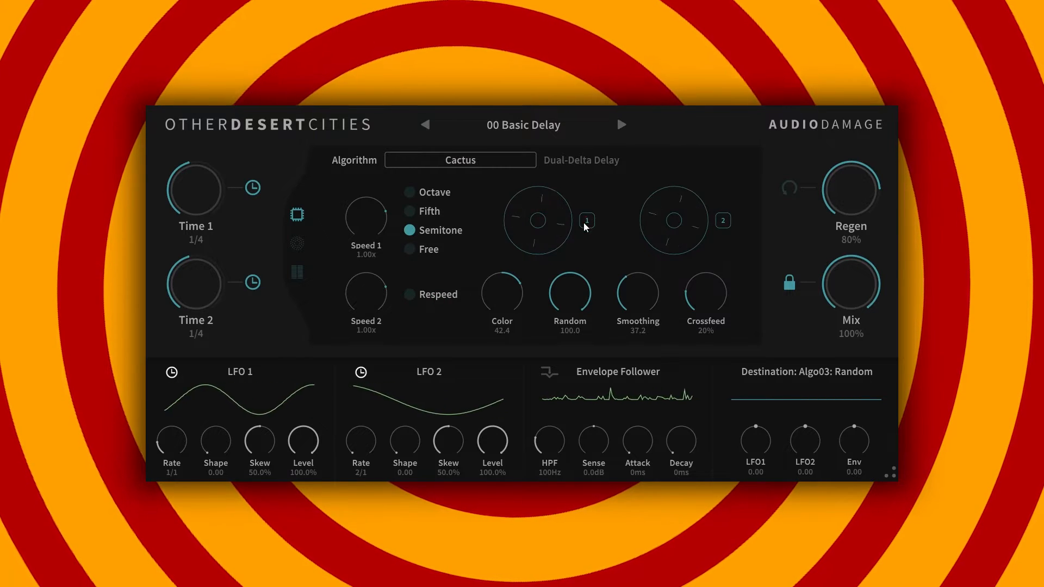
click(859, 281)
double_click(858, 279)
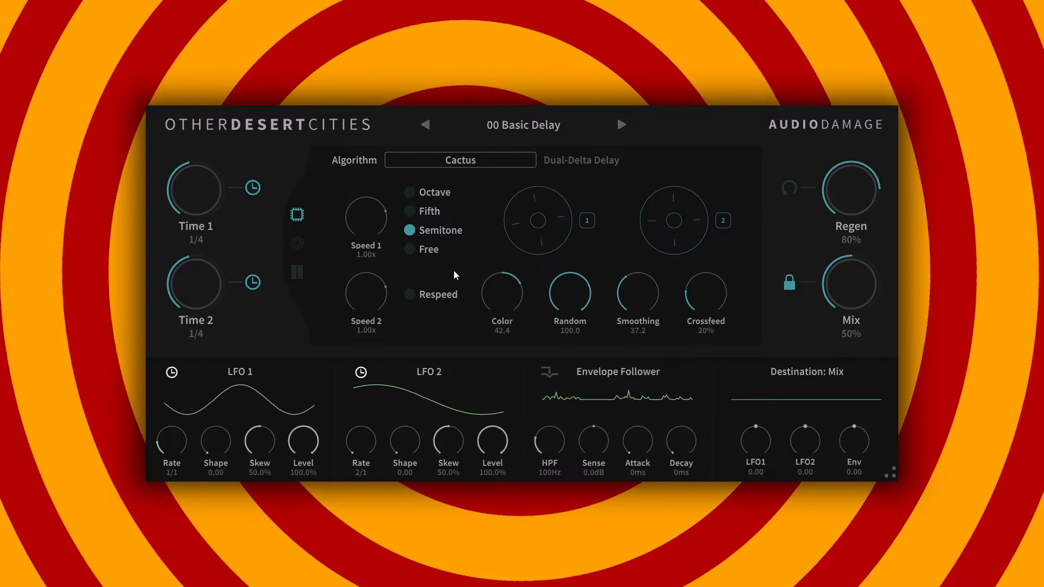
Switch Cactus's speed quantization from Semitone through Free and Fifth to Octave, and raise Speed 1 and Speed 2 to 2.00x.
click(411, 249)
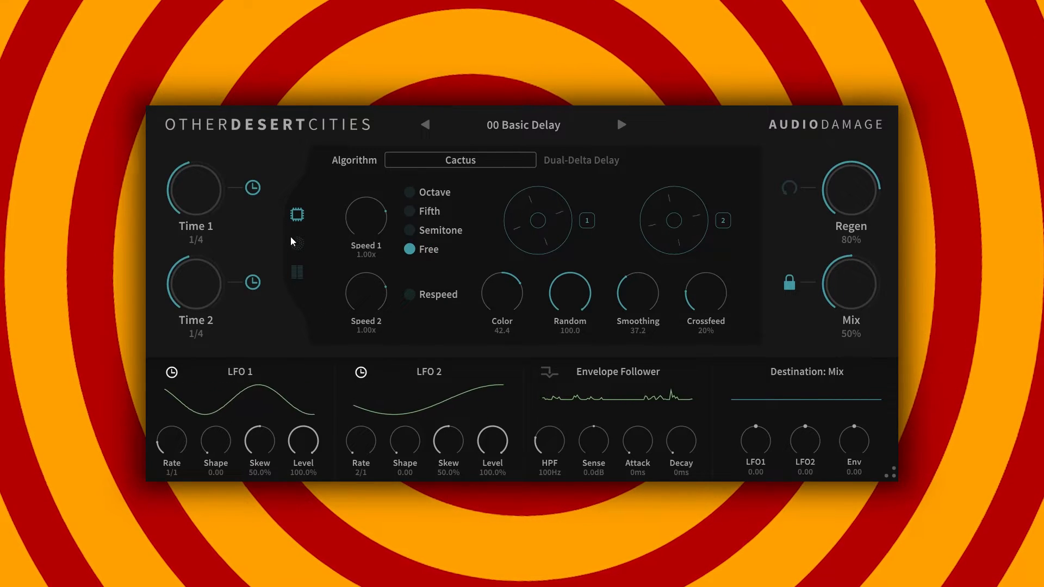
click(430, 210)
click(435, 195)
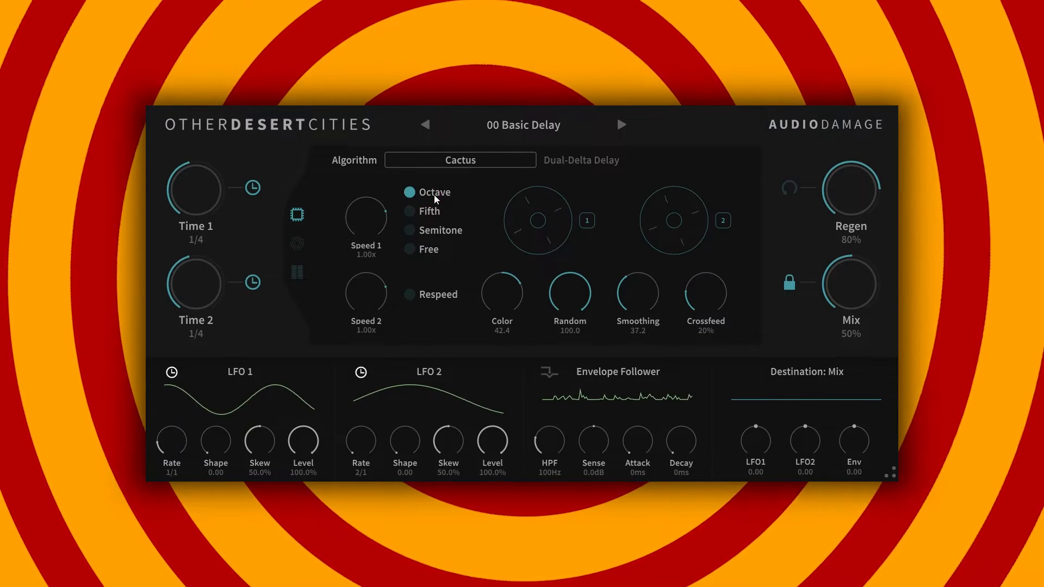
drag(366, 220, 361, 143)
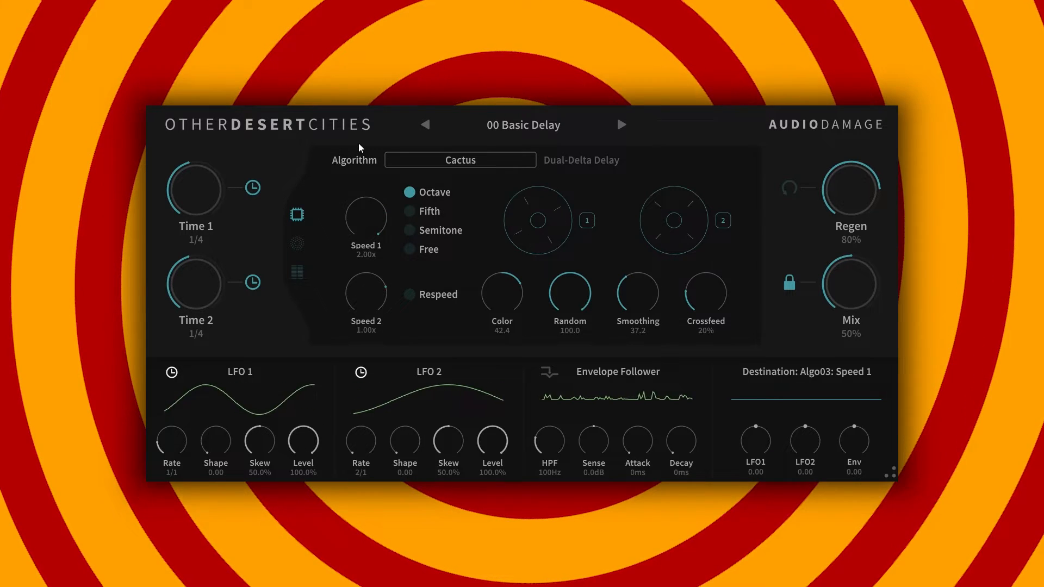
drag(366, 295, 370, 162)
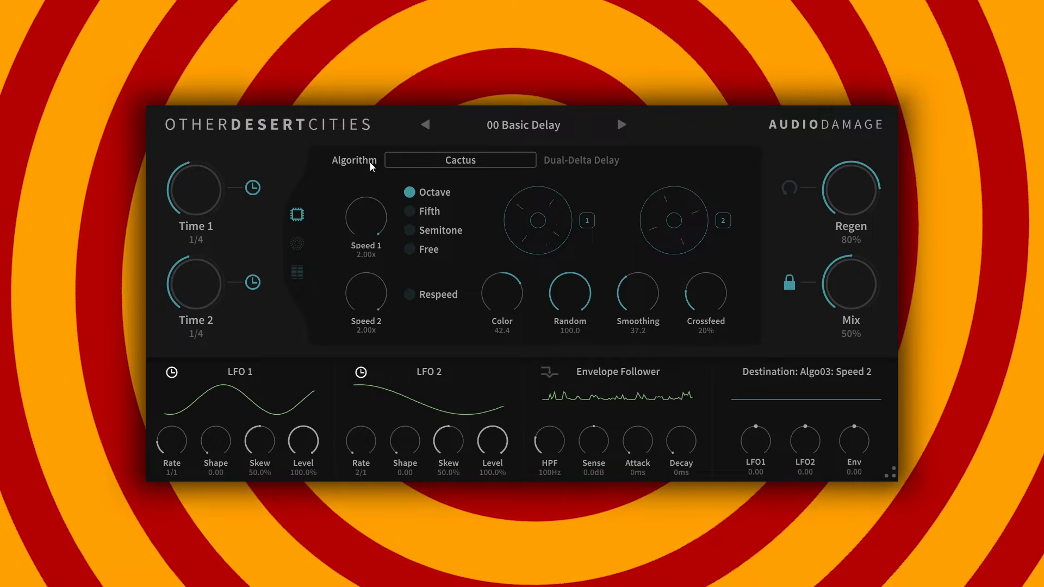
Raise Regen to 95% and the overall Mix to 54%, and select the diffuser's Mix control before returning to Cactus.
drag(849, 202, 846, 179)
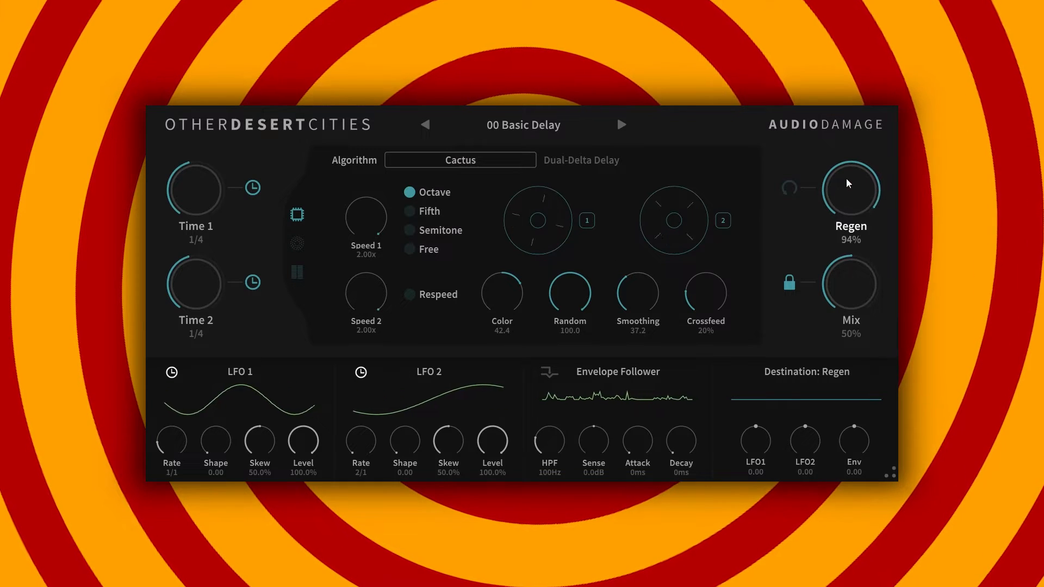
mouse_move(846, 287)
mouse_down()
mouse_move(843, 260)
mouse_move(842, 280)
mouse_up()
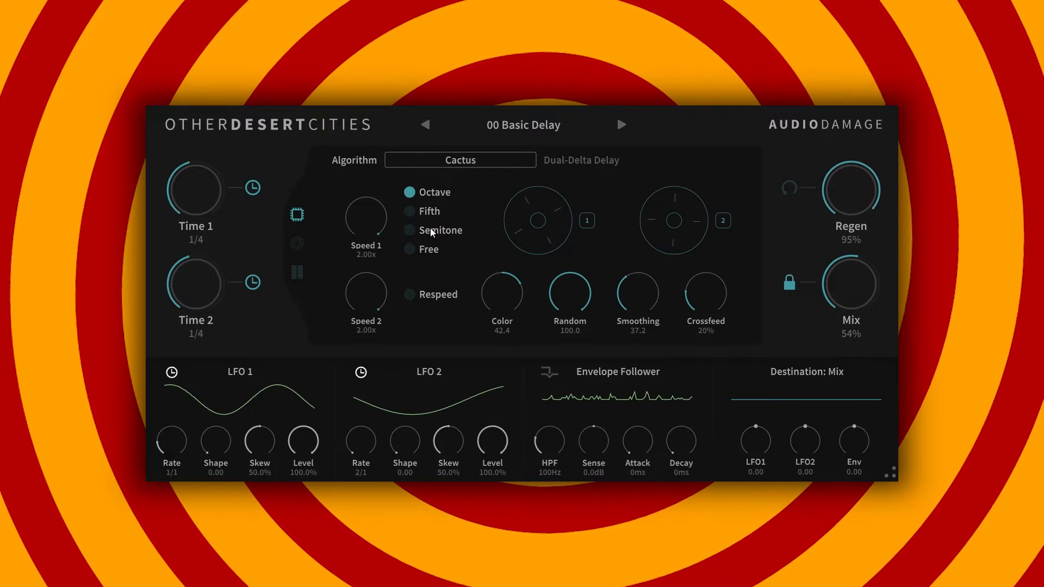
click(298, 245)
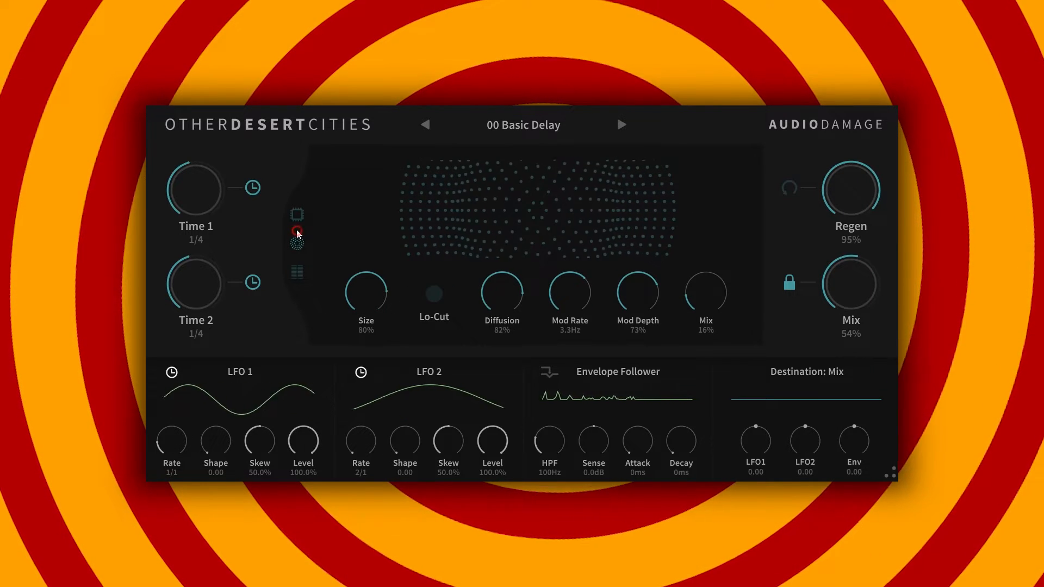
click(705, 294)
click(297, 215)
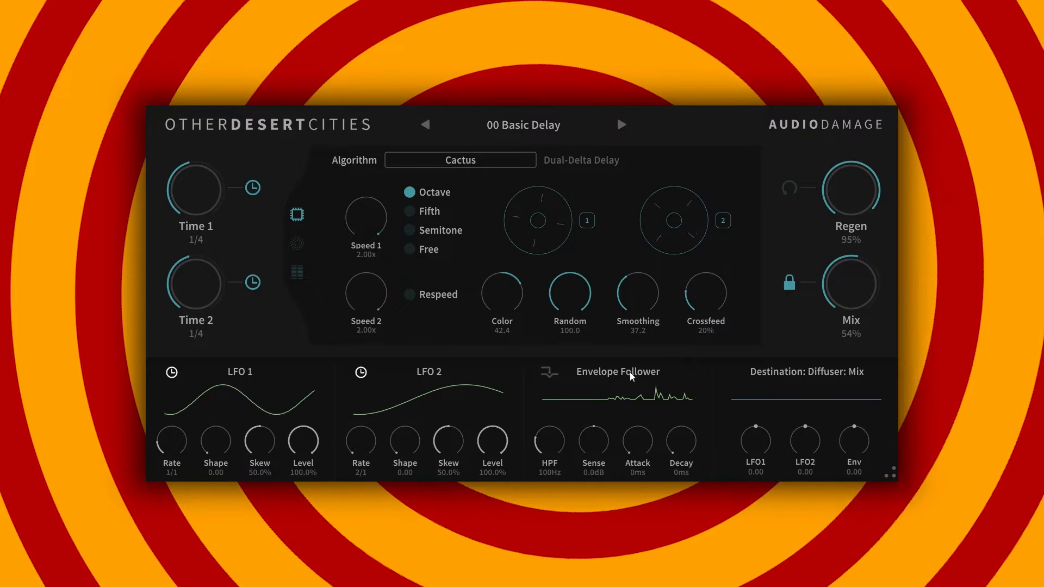
Lower both Cactus speeds to -2.00x for reverse playback.
drag(369, 272, 362, 296)
drag(366, 236, 359, 332)
drag(360, 288, 379, 480)
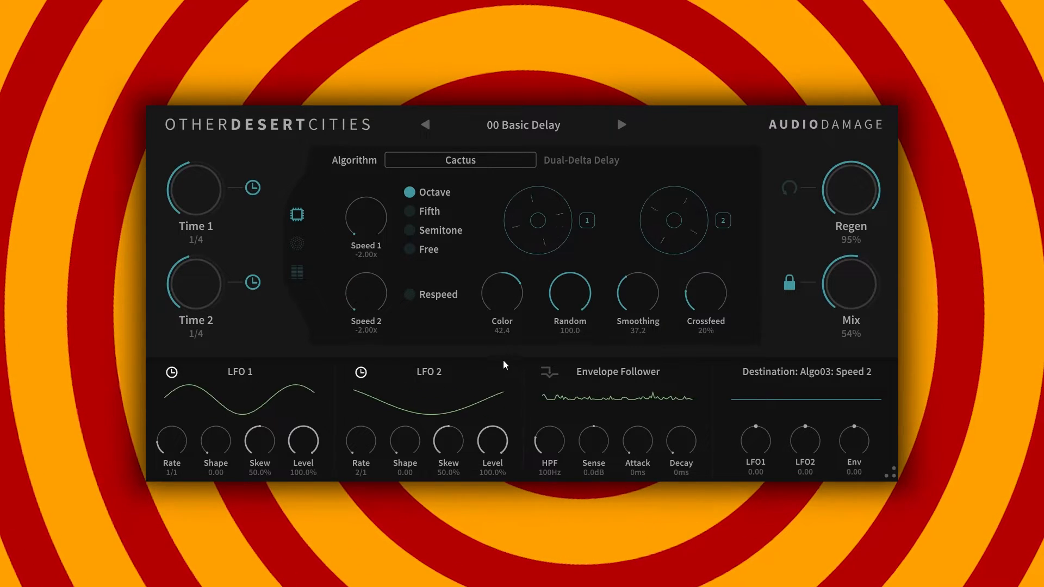
Switch to the Thermal multi-tap delay with 9 taps on delay 1 and 8 on delay 2, drawing rising tap levels for both.
click(460, 158)
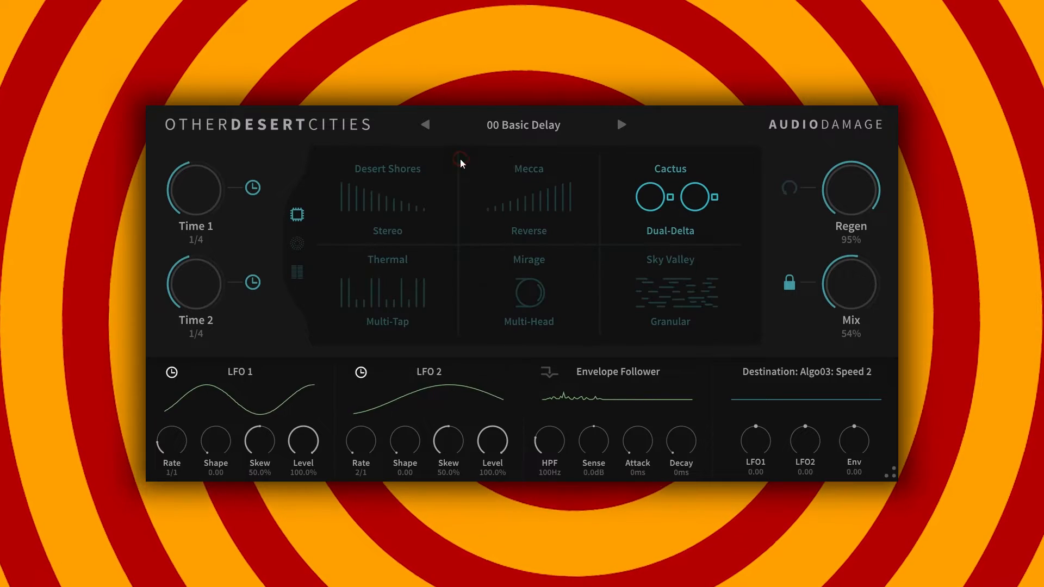
click(361, 329)
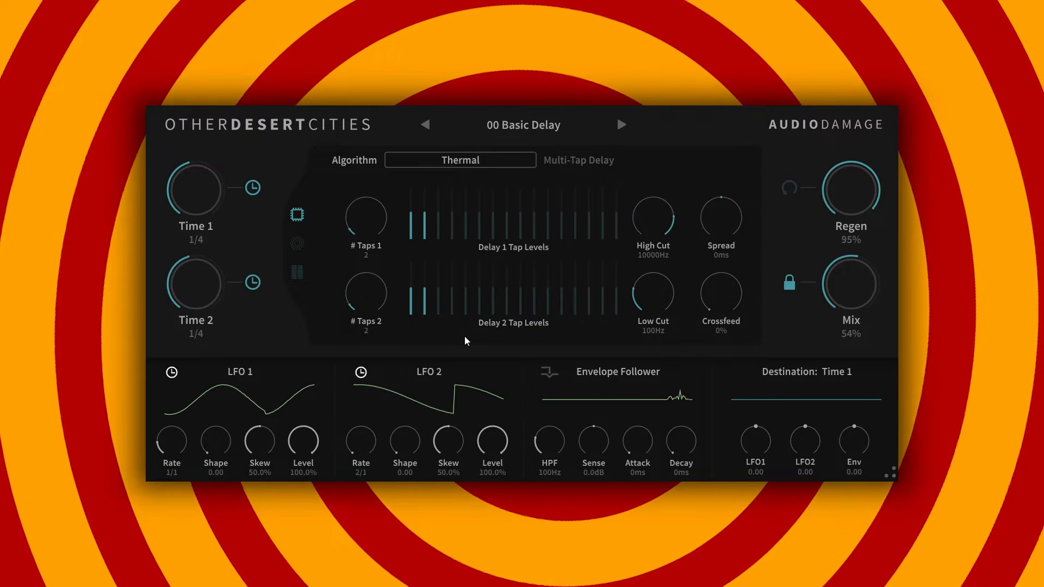
click(439, 225)
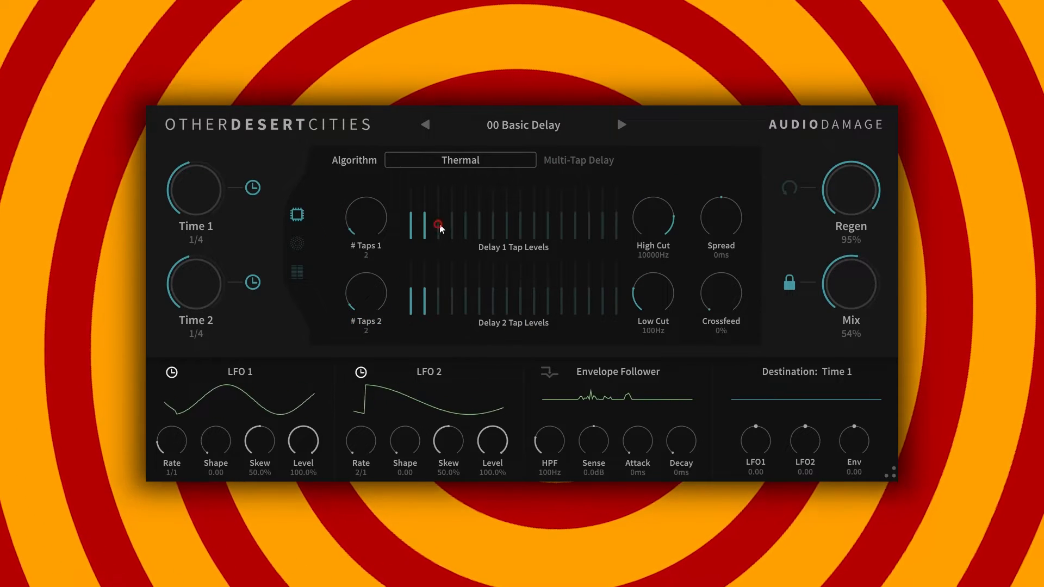
drag(370, 226, 372, 189)
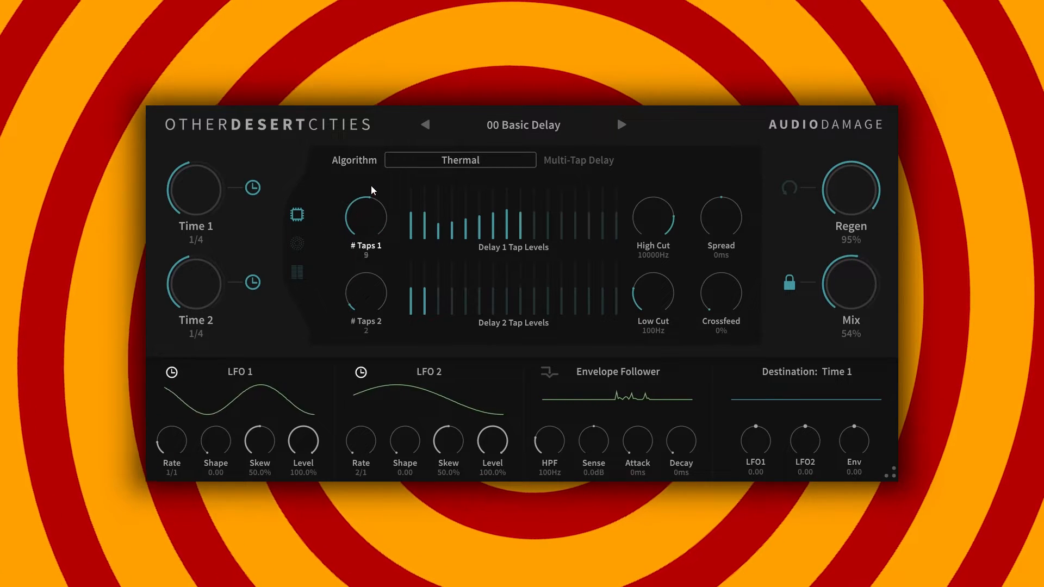
drag(371, 295, 371, 248)
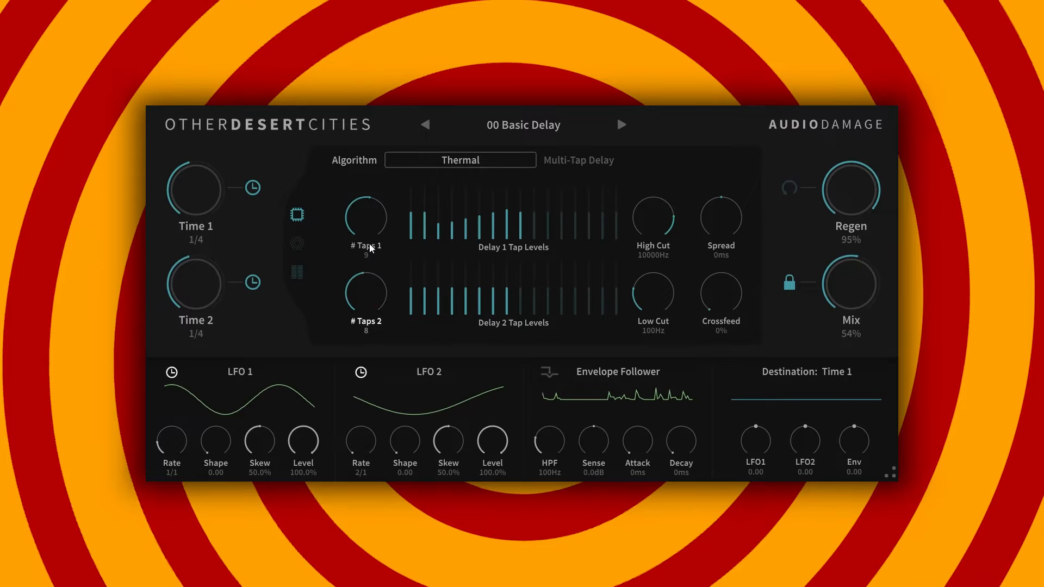
mouse_move(438, 298)
mouse_down()
mouse_move(494, 295)
mouse_move(520, 266)
mouse_up()
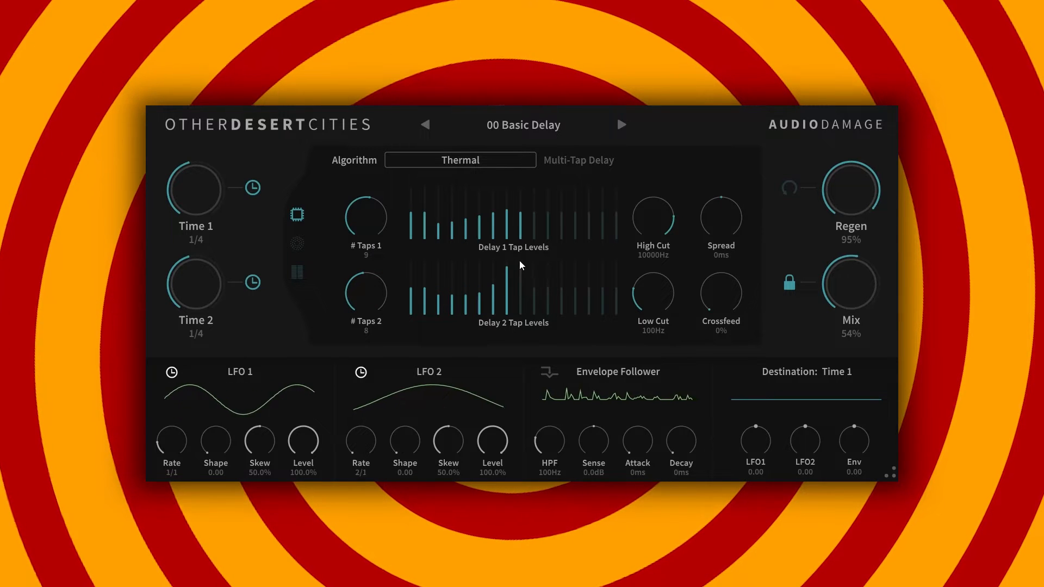
Set Thermal's High Cut to 3461 Hz, Low Cut to 120 Hz, Spread to -15 ms and Crossfeed to 61%, and reset the overall Mix to 50%.
mouse_move(652, 227)
mouse_down()
mouse_move(646, 310)
mouse_move(665, 214)
mouse_up()
mouse_move(722, 228)
mouse_down()
mouse_move(728, 203)
mouse_move(722, 230)
mouse_up()
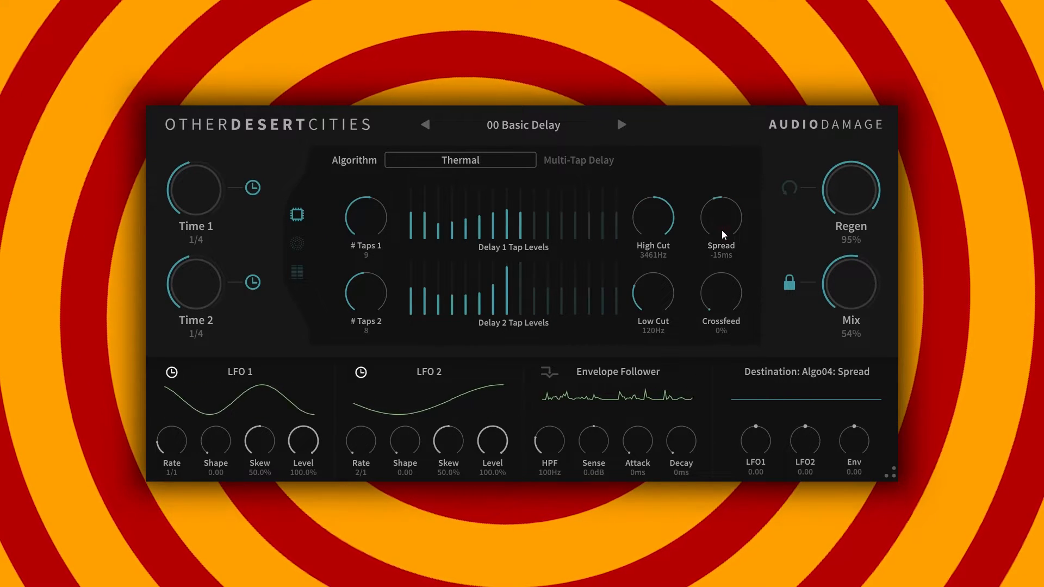
drag(716, 294, 728, 288)
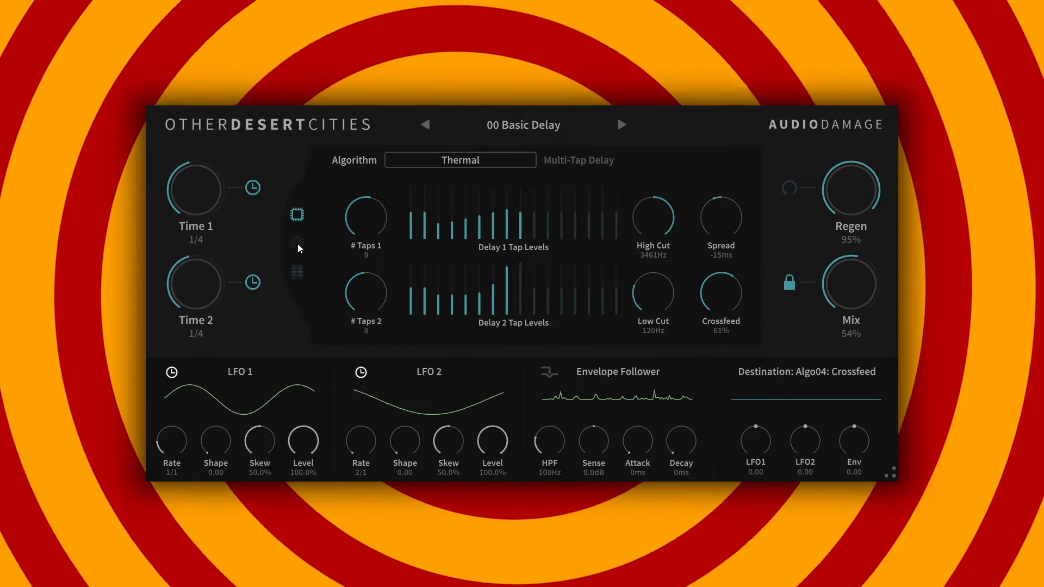
double_click(848, 276)
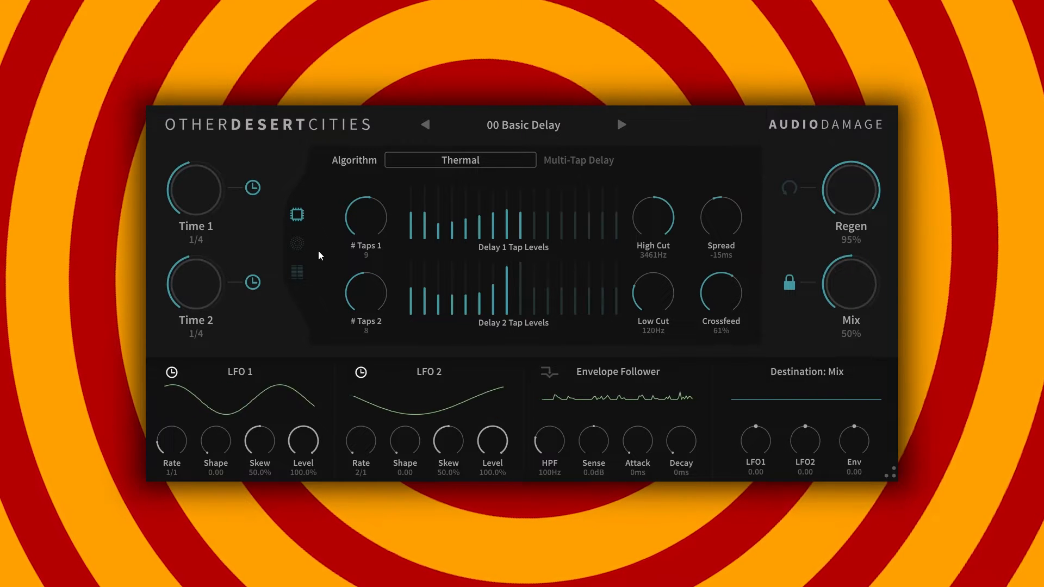
Raise both Thermal delays to 16 taps and redraw their levels, low with a loud last tap for delay 1 and uneven for delay 2.
drag(368, 222, 368, 163)
drag(368, 297, 367, 233)
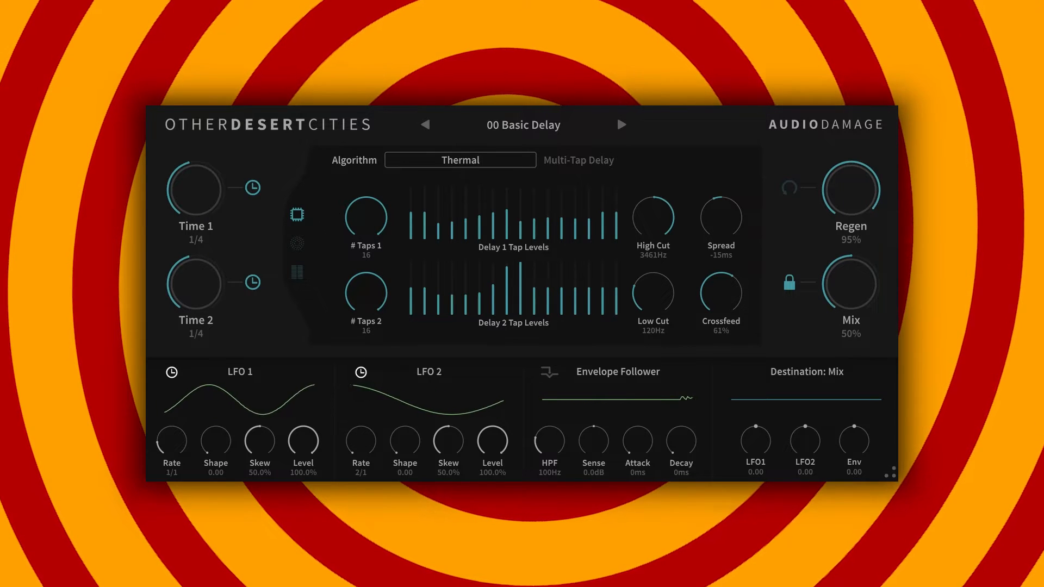
mouse_move(422, 230)
mouse_down()
mouse_move(537, 231)
mouse_move(640, 179)
mouse_up()
mouse_move(399, 306)
mouse_down()
mouse_move(537, 283)
mouse_move(624, 252)
mouse_move(609, 300)
mouse_up()
mouse_move(420, 307)
mouse_down()
mouse_move(412, 281)
mouse_move(422, 289)
mouse_move(438, 275)
mouse_move(456, 303)
mouse_up()
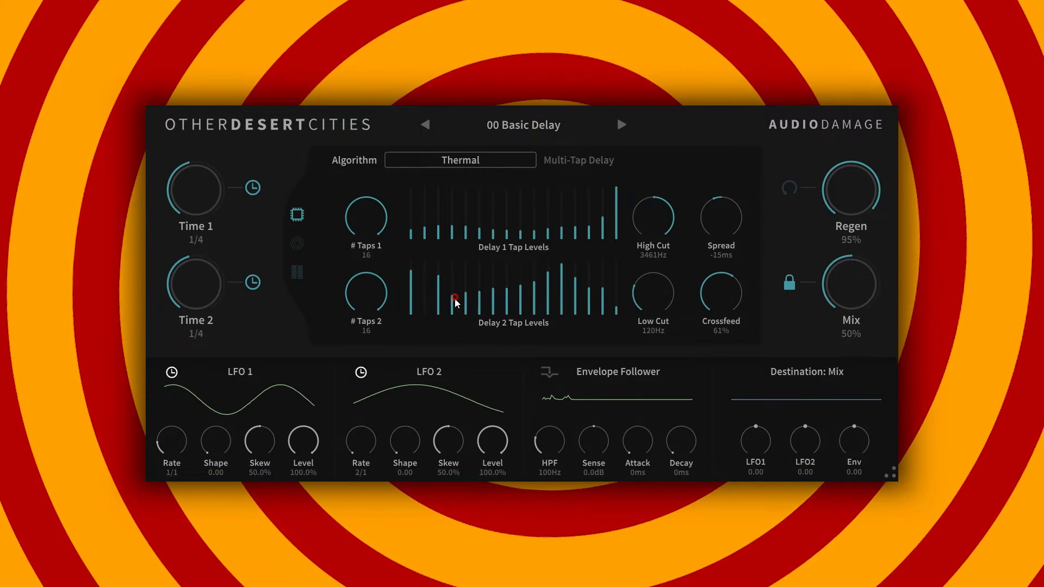
Switch to the Mirage multi-head delay with Speed at -0.28, Color at 53.6, Heads at 4.00 and Window at 0.72.
click(466, 160)
click(509, 297)
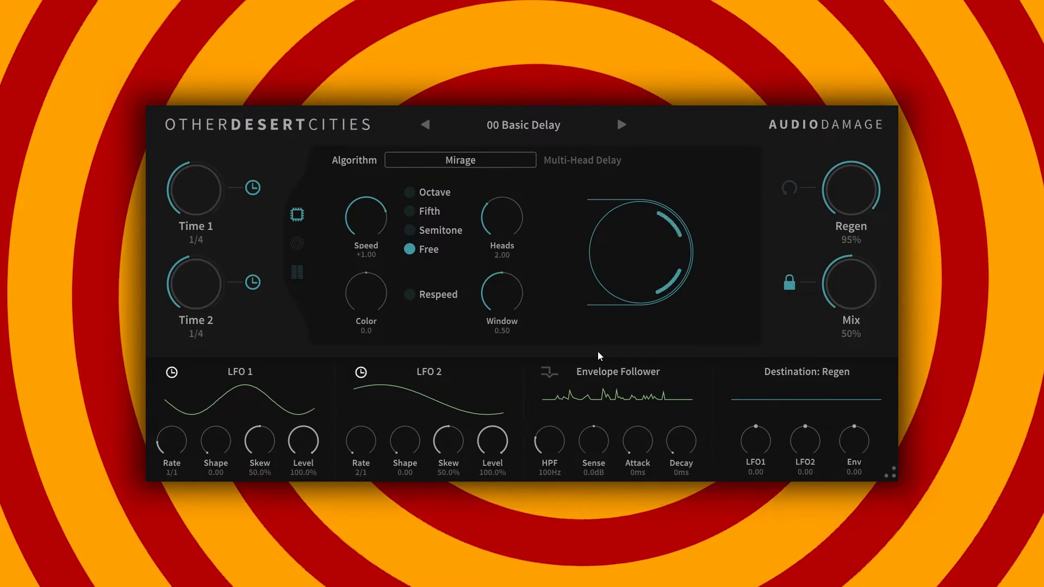
drag(364, 228, 370, 186)
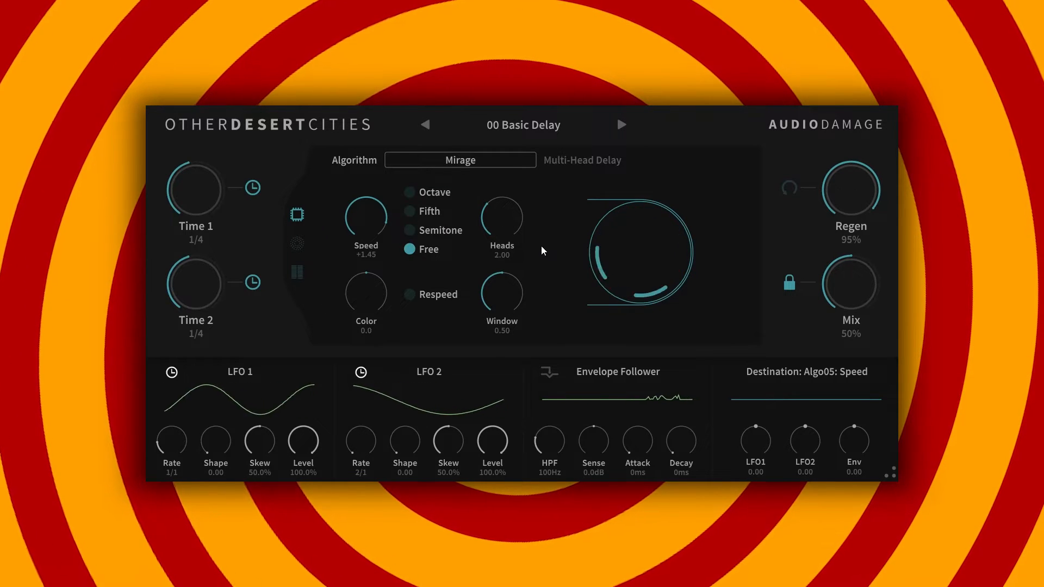
drag(366, 298, 384, 280)
drag(378, 221, 380, 283)
drag(500, 240, 510, 112)
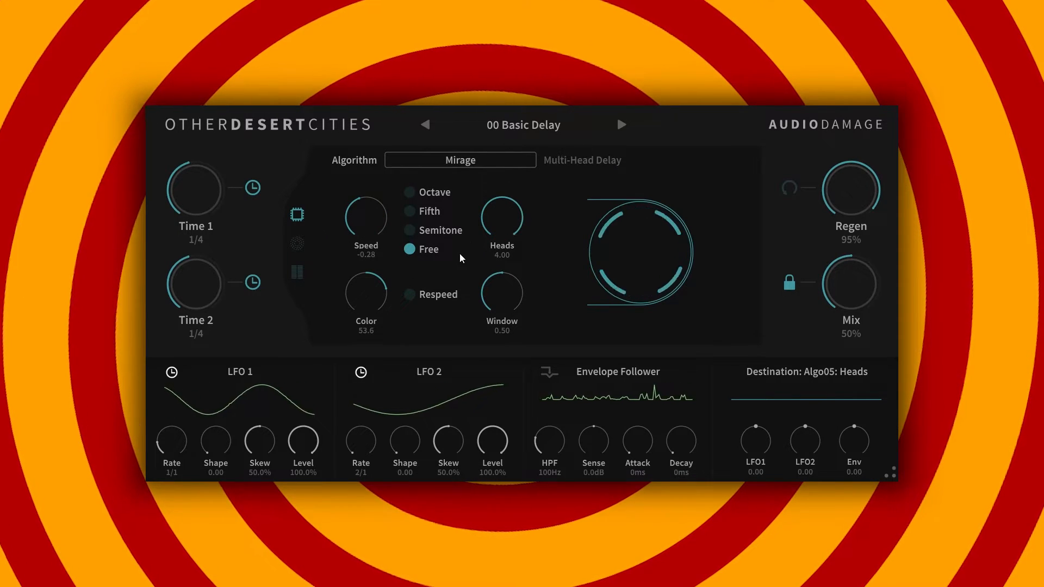
drag(498, 287, 494, 273)
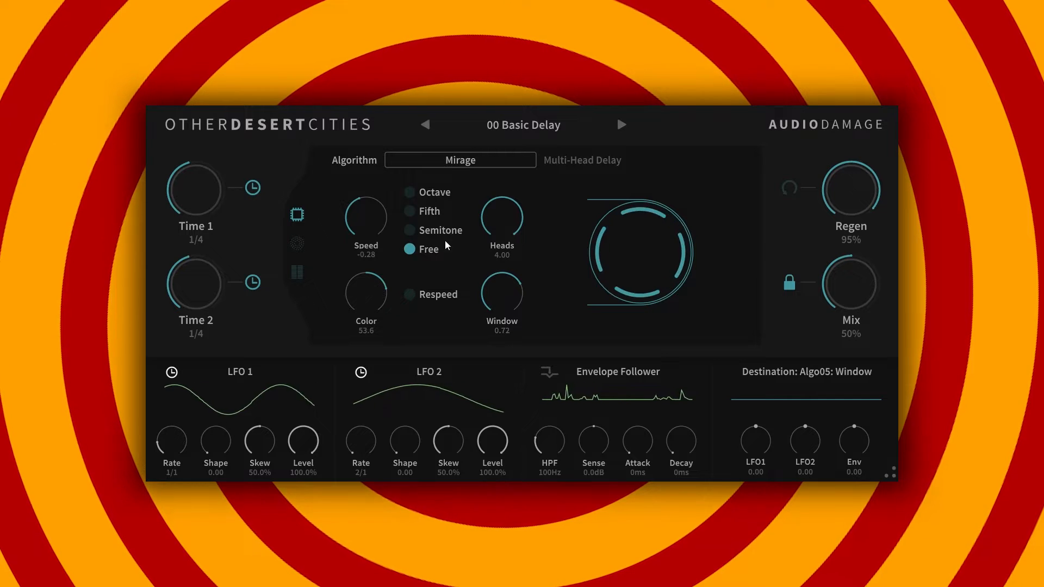
Try Mirage's Semitone and Fifth speed quantization at 100% Mix, and return to Free with Speed at +1.00.
click(412, 230)
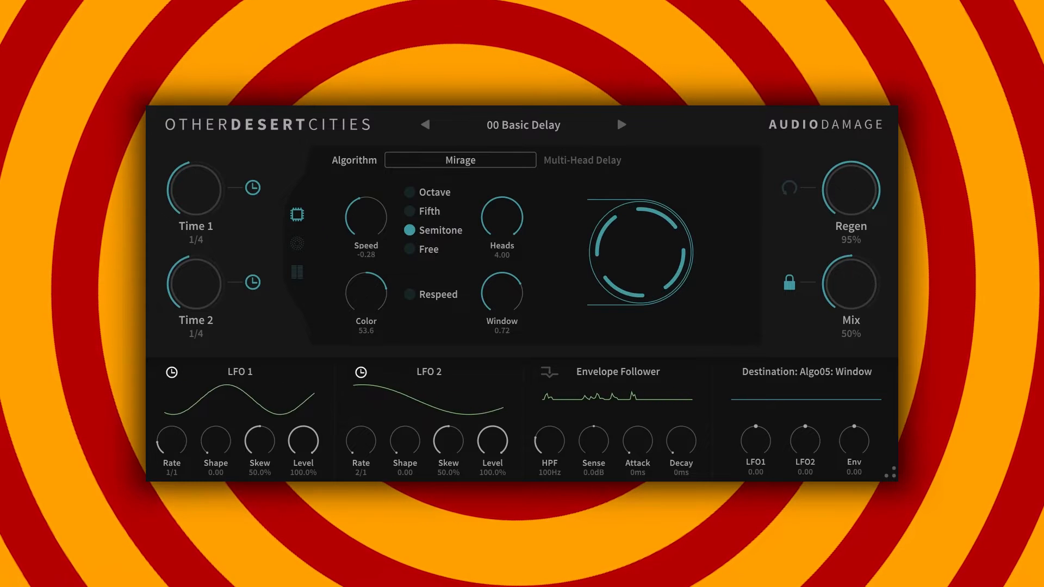
drag(850, 291, 850, 234)
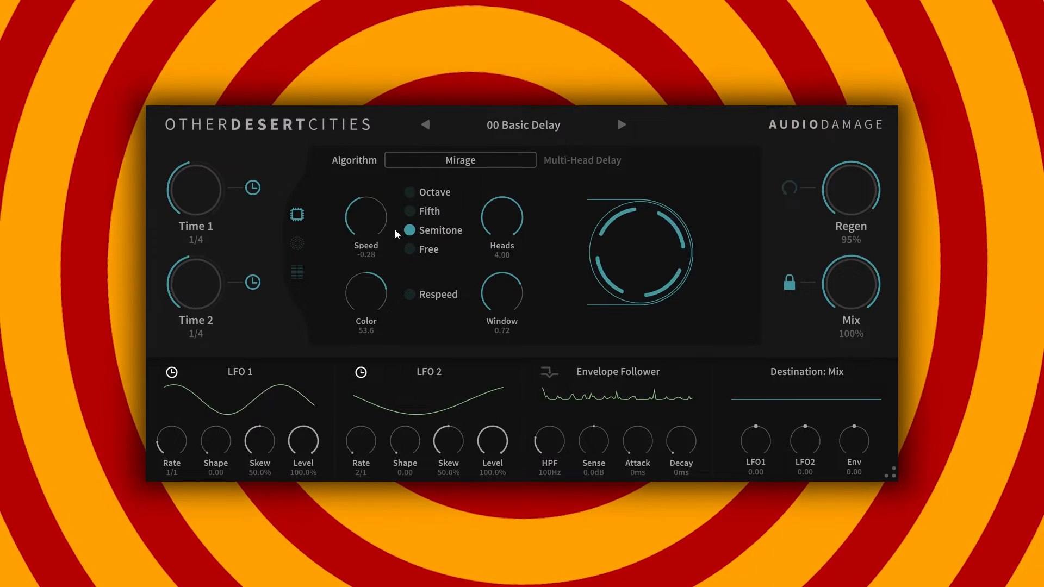
click(407, 211)
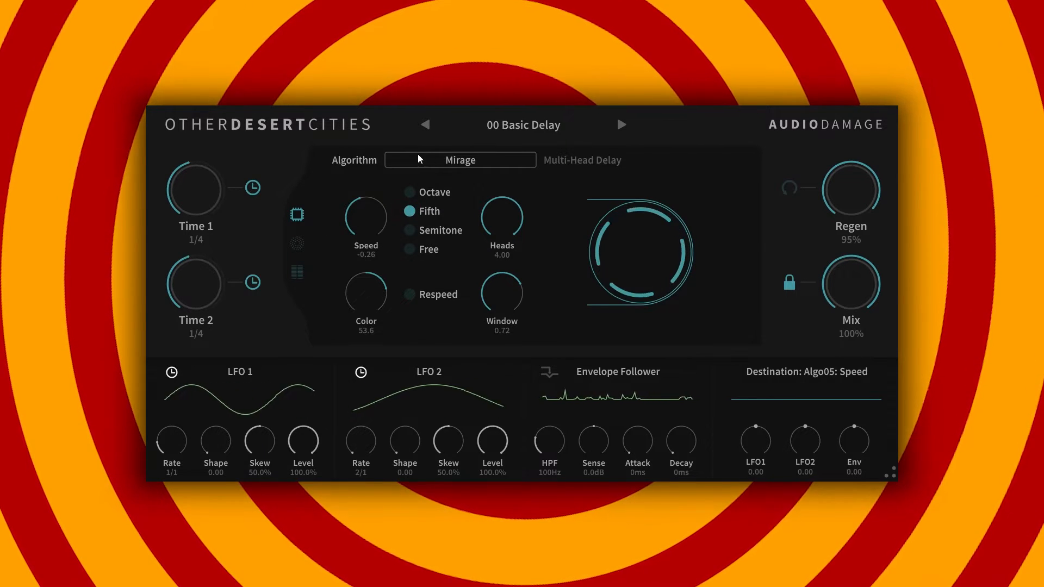
click(411, 249)
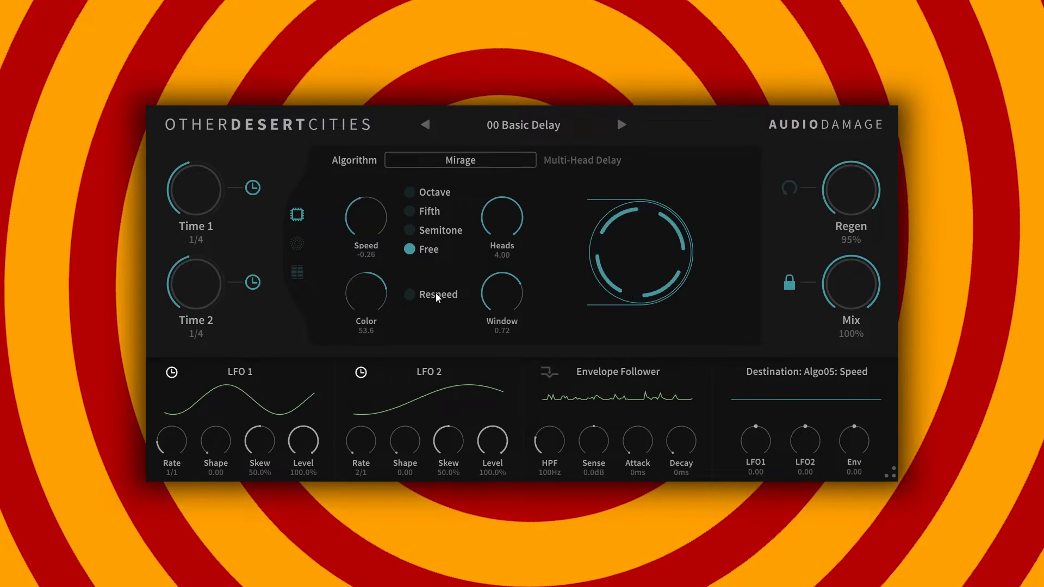
drag(367, 231, 384, 198)
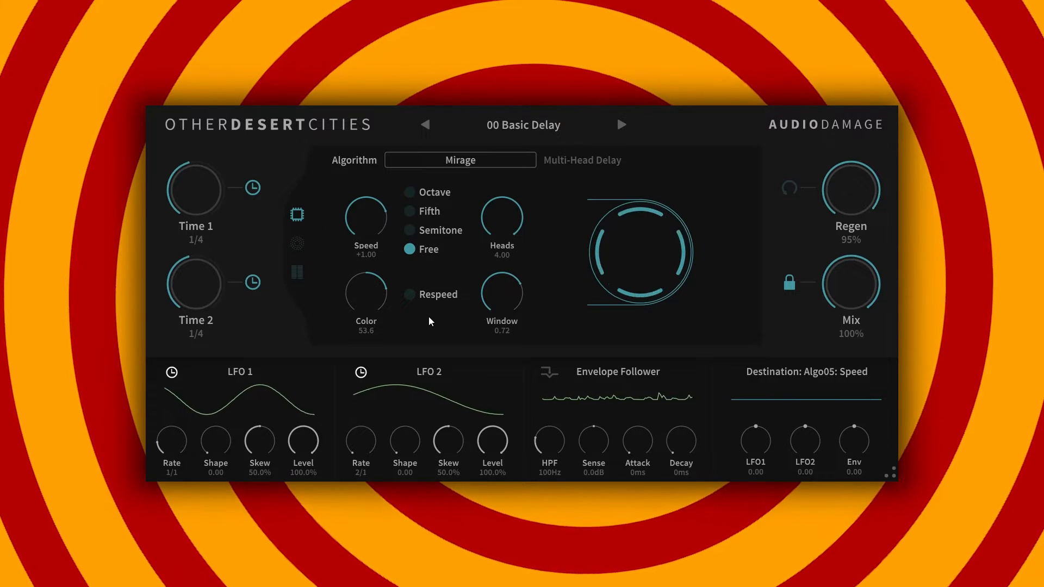
Enable Mirage's Respeed, vary Speed from +0.20 to +0.81 and reset the overall Mix to 50%.
click(410, 295)
drag(363, 223, 367, 249)
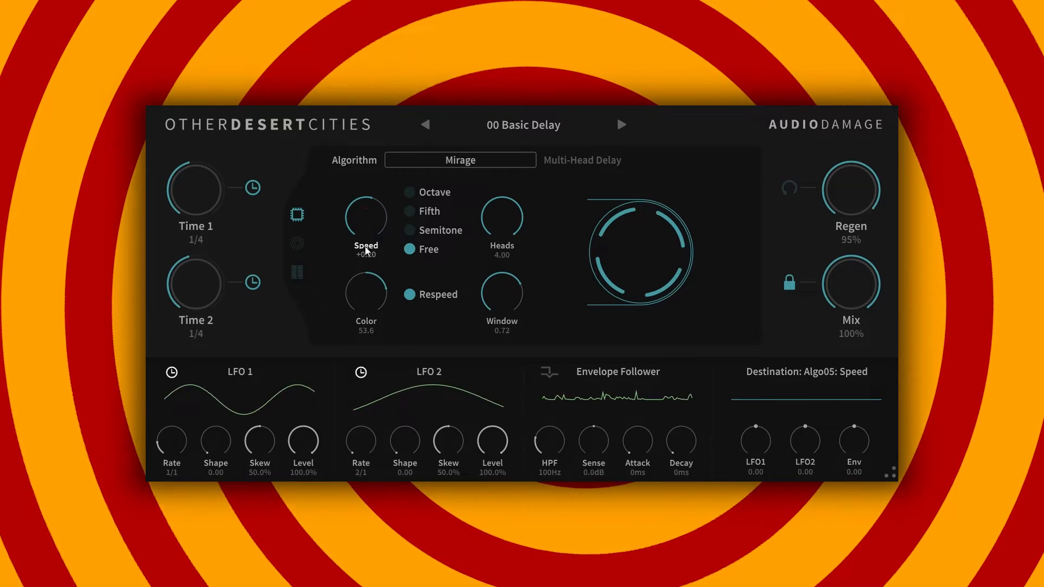
drag(370, 209, 367, 228)
double_click(858, 284)
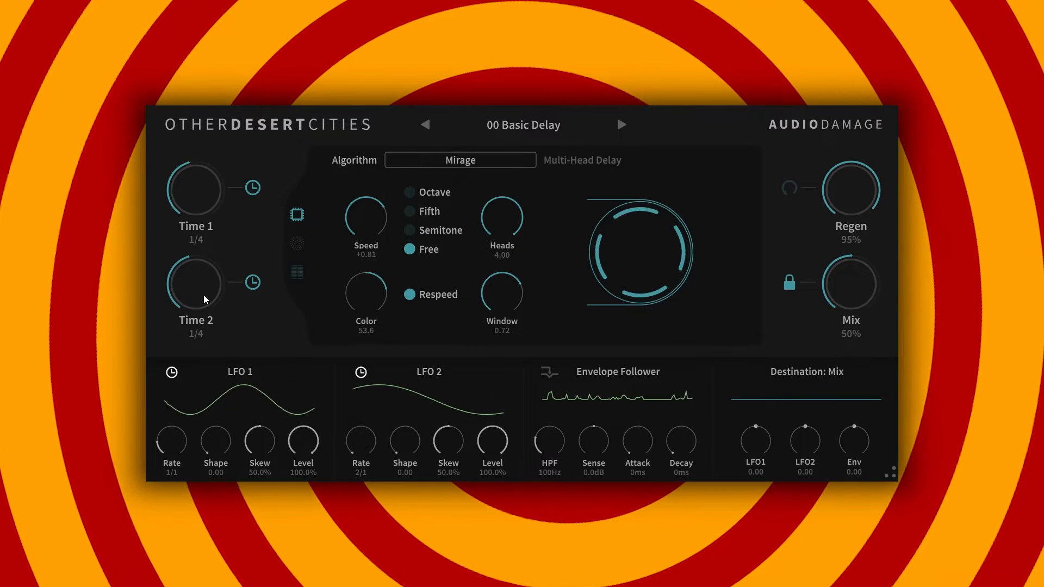
Switch to the Sky Valley granular delay with Time 1 at 1/8, Pitch at +5.76 and pitch quantization on Semitone.
click(435, 170)
click(696, 302)
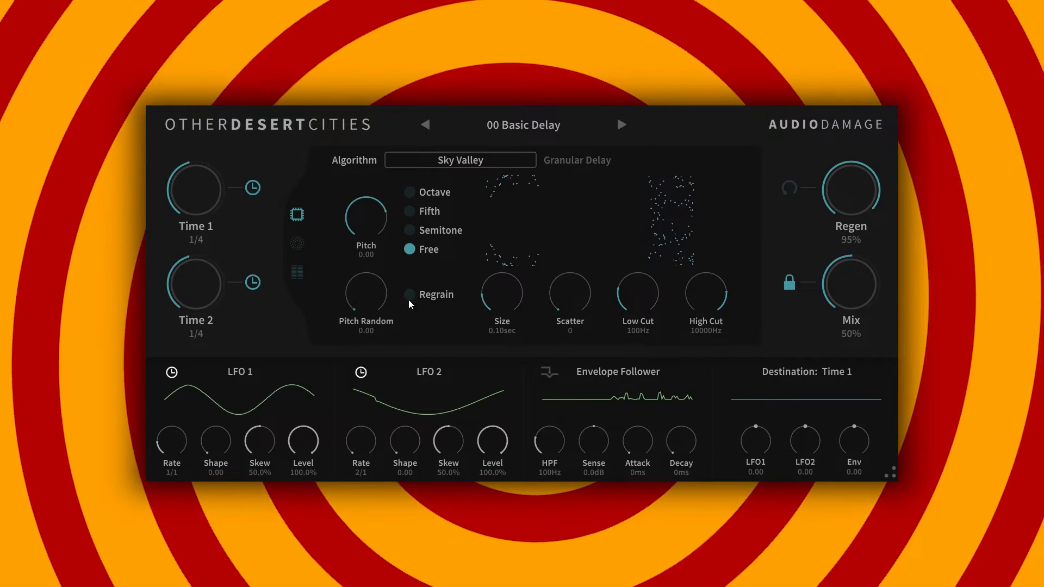
drag(203, 177, 201, 203)
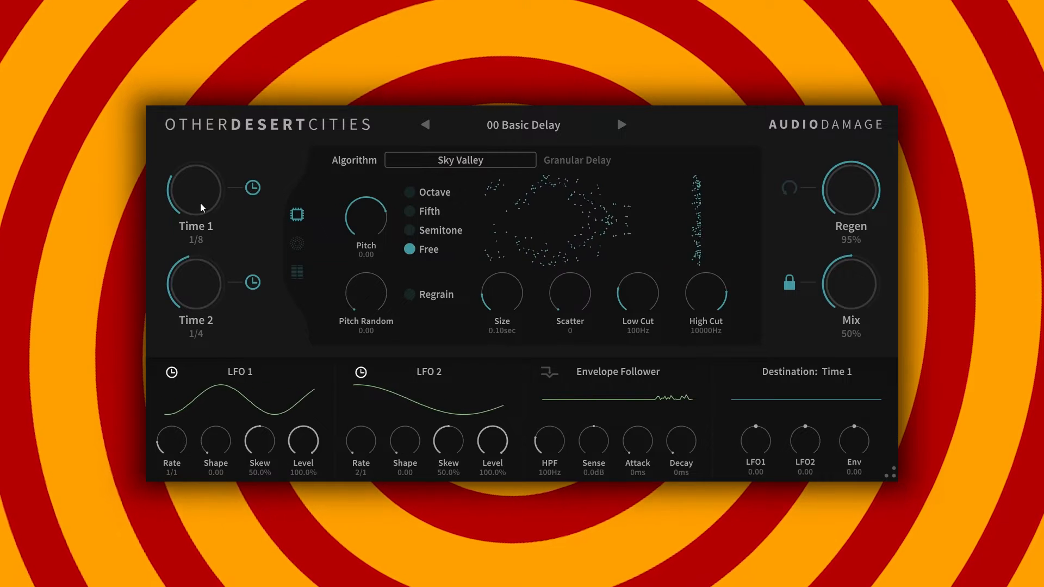
mouse_move(379, 223)
mouse_down()
mouse_move(378, 246)
mouse_move(383, 208)
mouse_up()
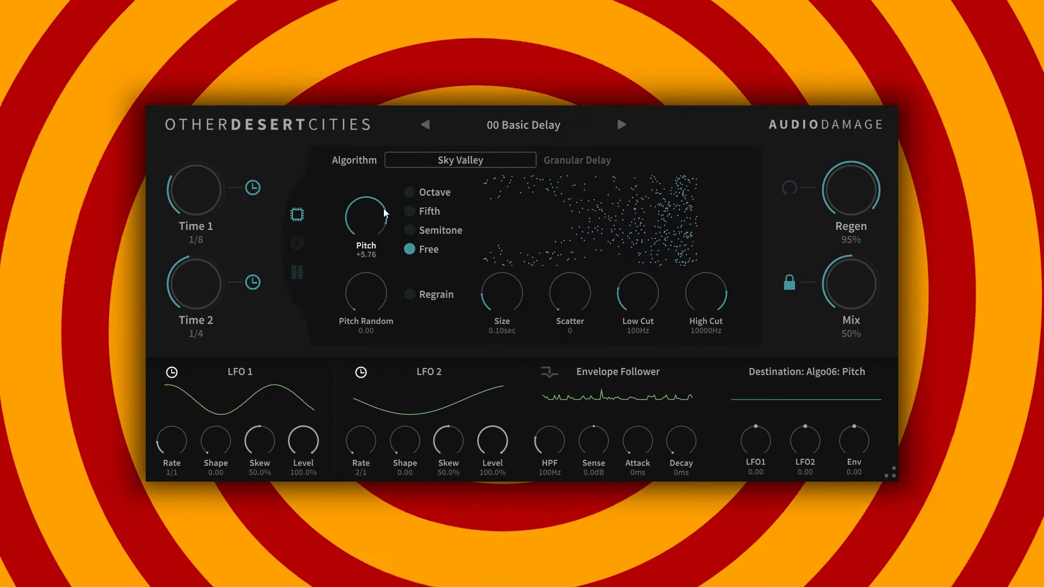
click(410, 231)
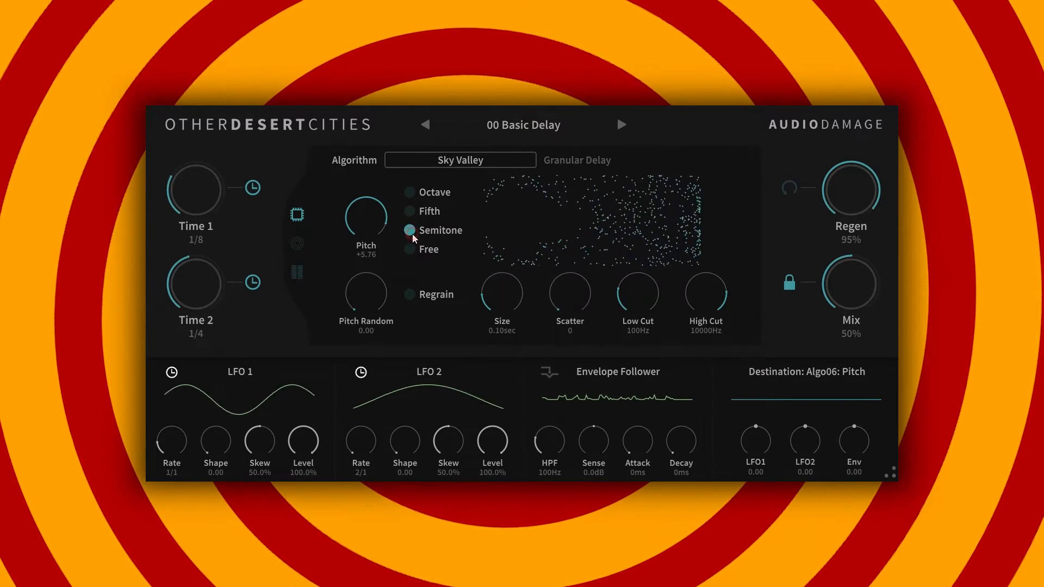
Raise Sky Valley's Pitch to +12.00, try Fifth quantization at +7.00, and return to Semitone.
mouse_move(362, 222)
mouse_down()
mouse_move(363, 248)
mouse_move(379, 223)
mouse_up()
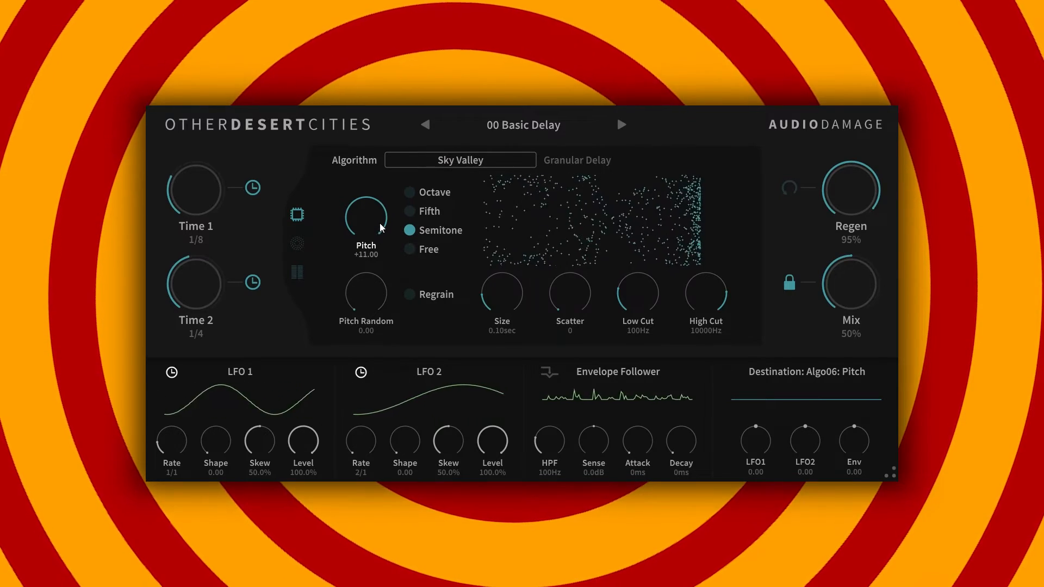
click(417, 212)
click(409, 231)
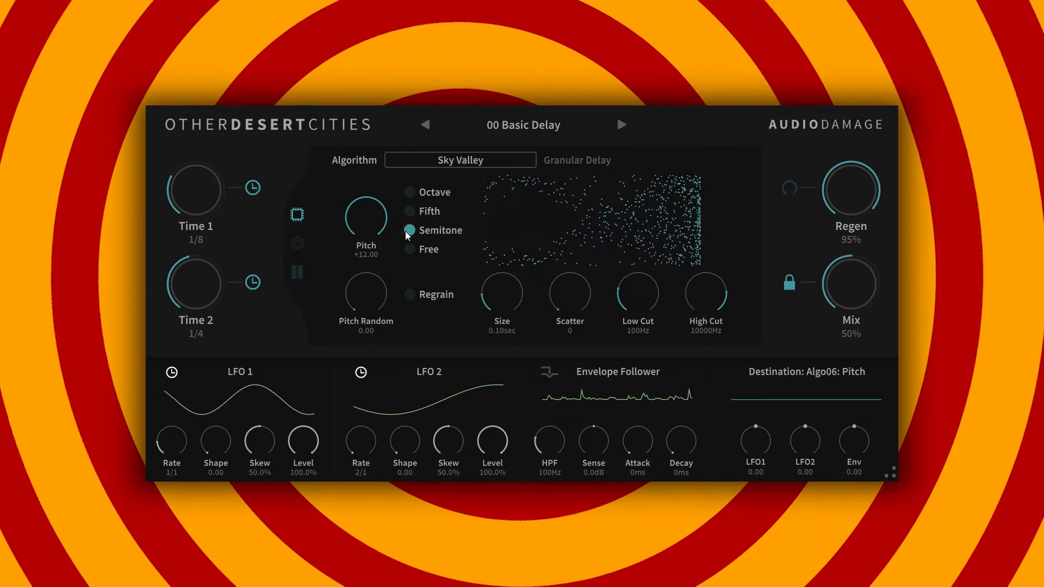
click(410, 211)
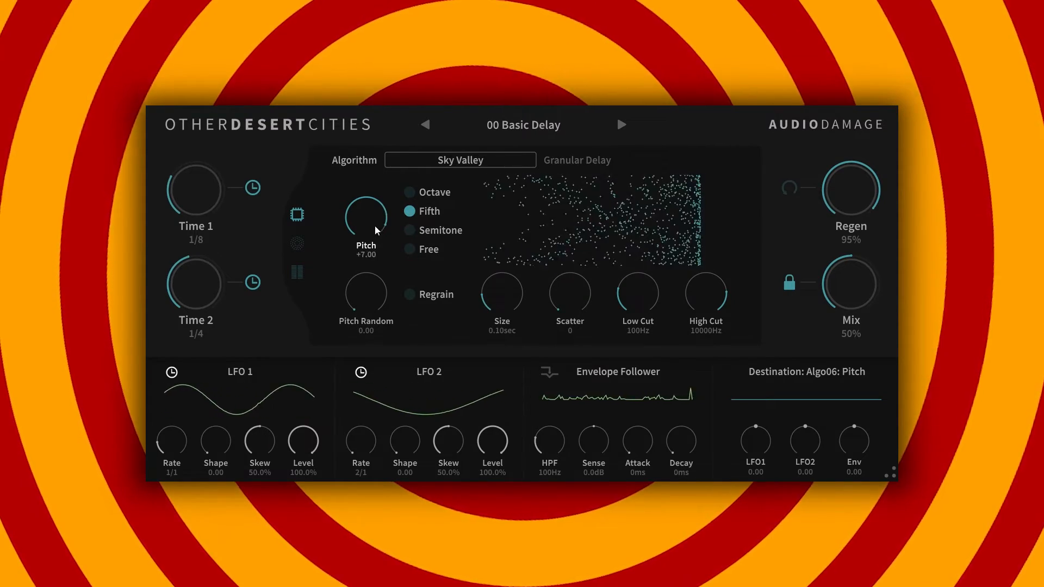
click(406, 231)
Set Sky Valley's Pitch Random to 0.34, Size to 0.35 sec, Scatter to 152, Low Cut to 192 Hz and High Cut to 11346 Hz.
click(366, 294)
drag(367, 298, 372, 253)
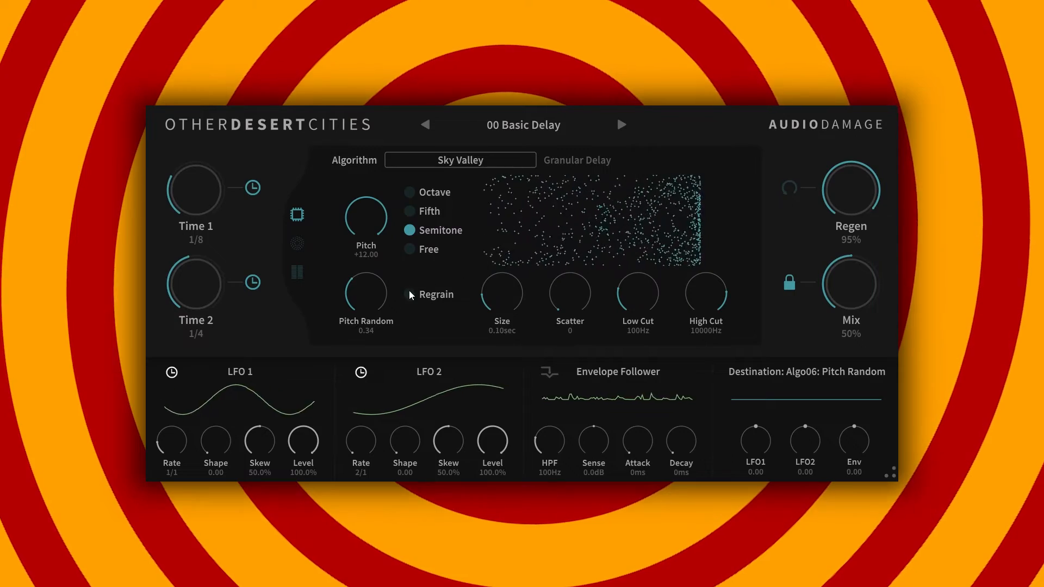
drag(494, 304, 514, 250)
click(578, 306)
drag(577, 305, 550, 254)
drag(504, 288, 504, 307)
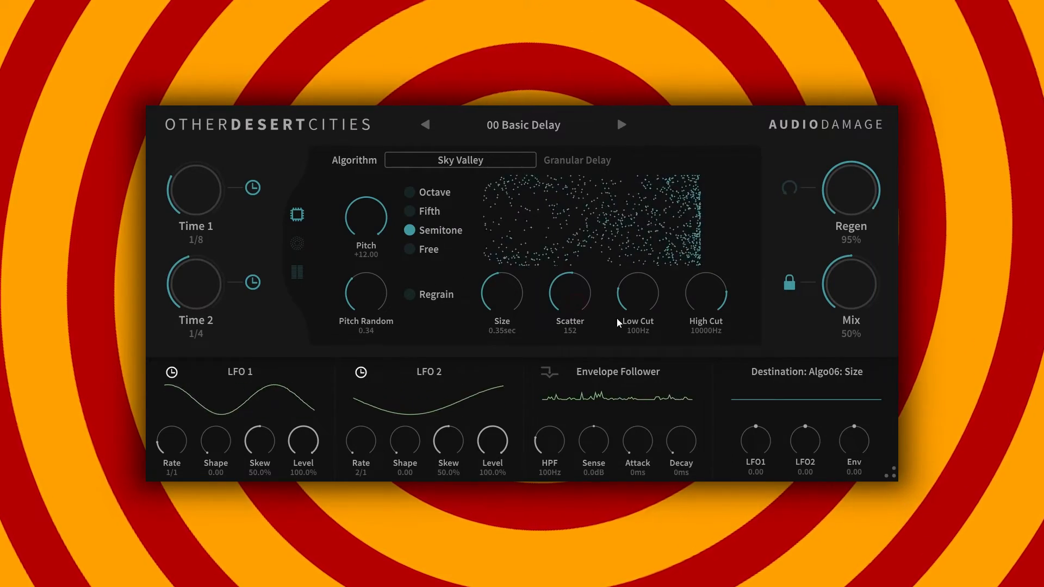
drag(640, 303, 634, 275)
drag(705, 290, 706, 284)
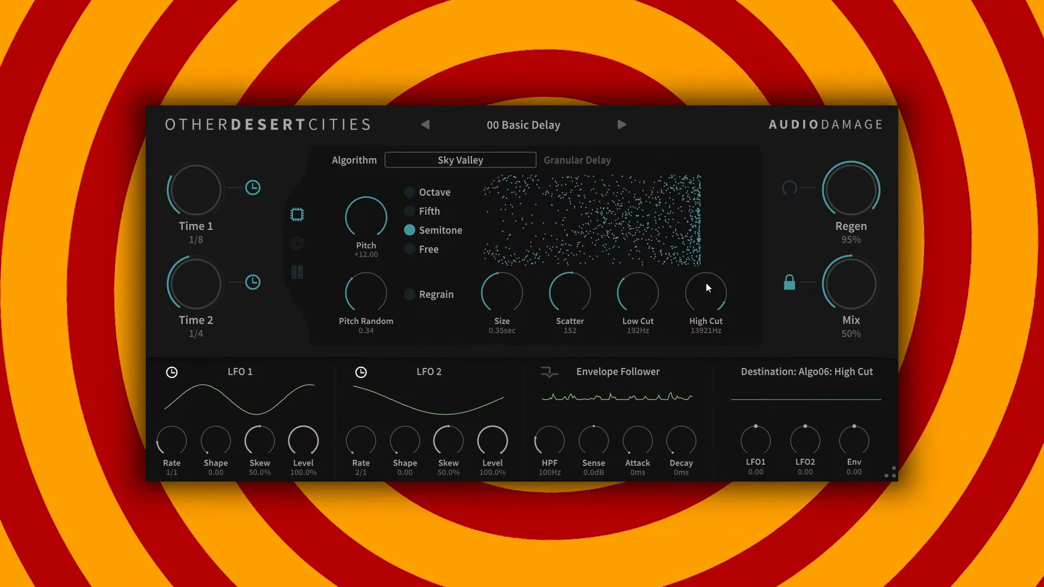
Raise Pitch Random to 1.00 with the overall Mix at 100%, and reset Mix to 50%.
drag(872, 288, 872, 256)
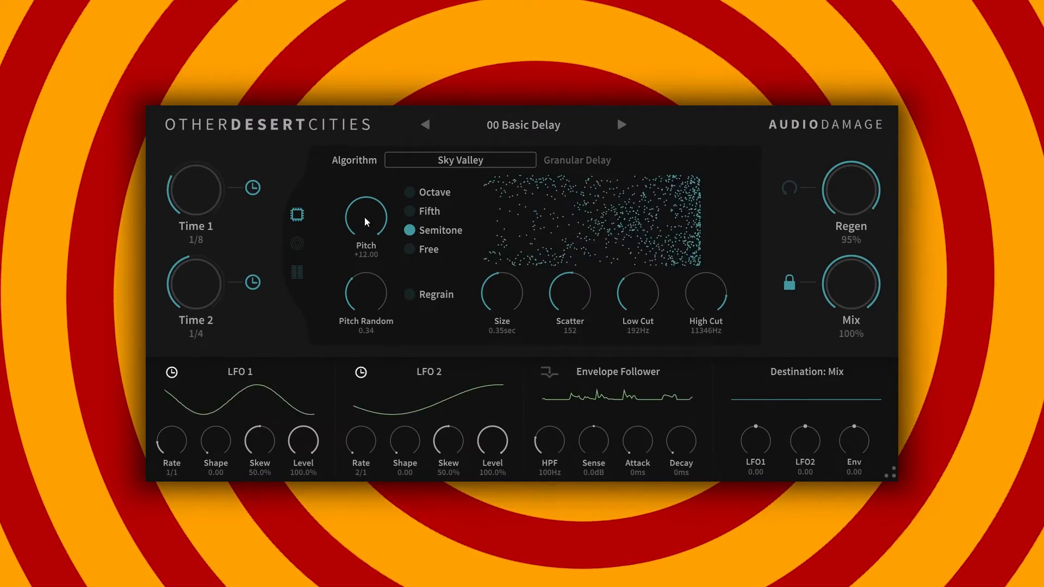
drag(365, 296, 370, 256)
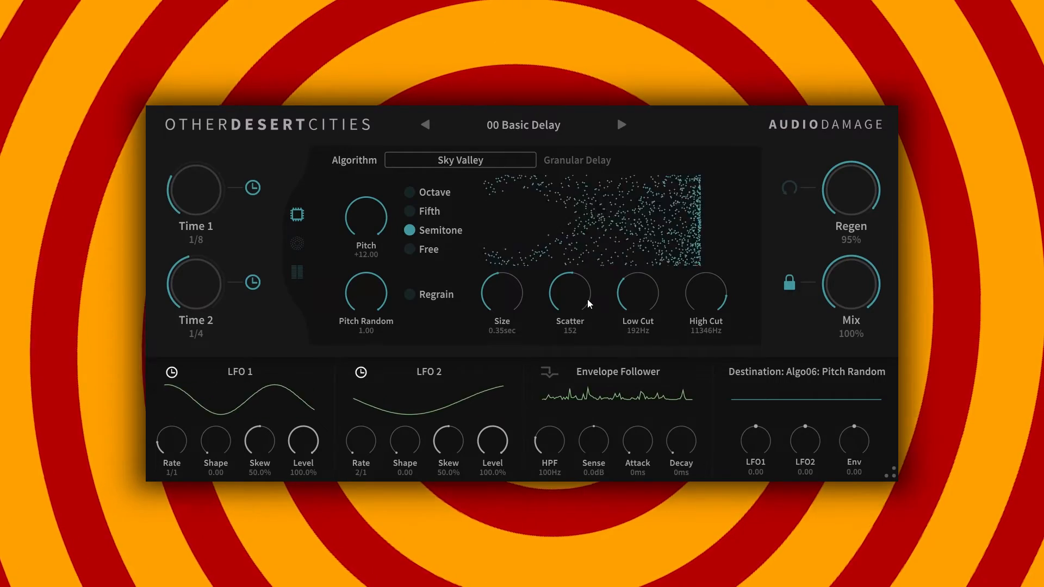
double_click(852, 294)
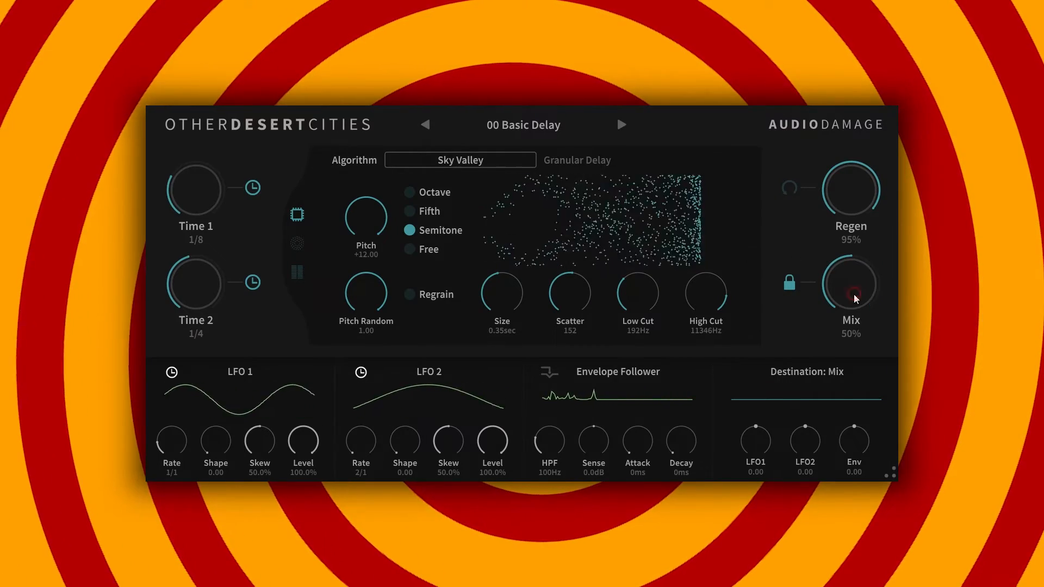
Revisit the Desert Shores stereo delay and the Mecca reverse delay to review their controls.
click(440, 161)
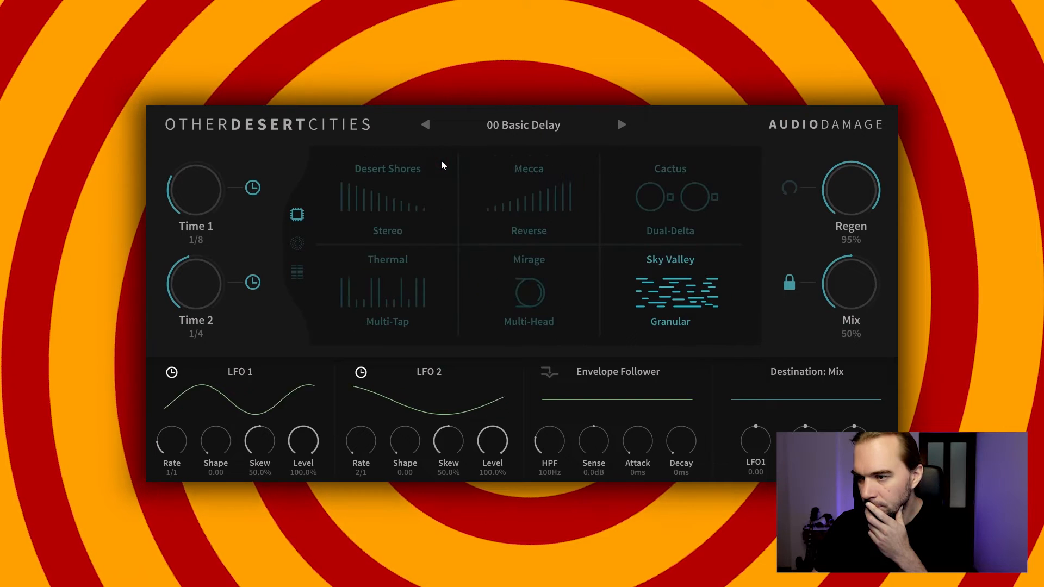
click(413, 204)
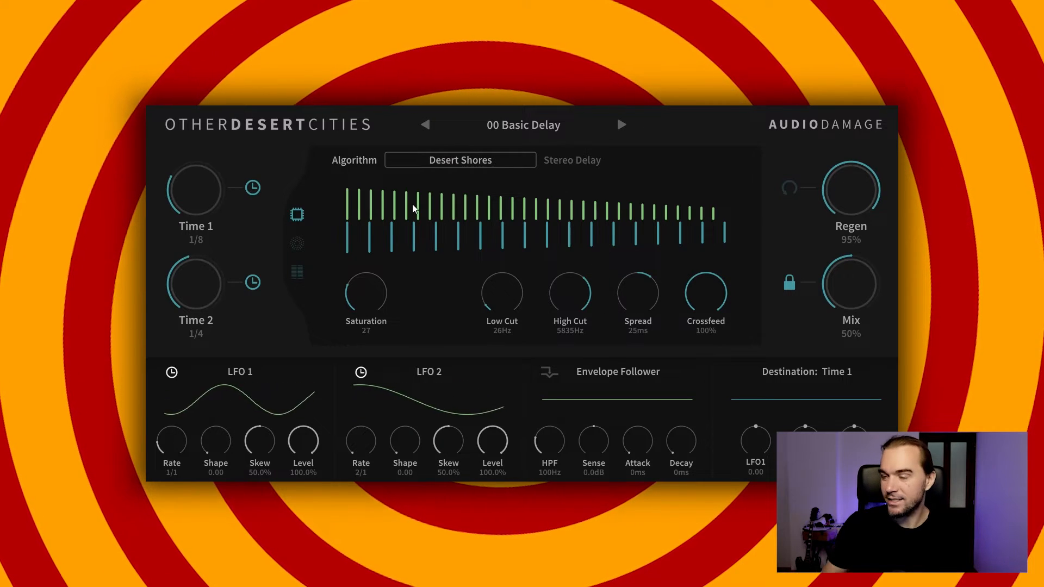
click(471, 162)
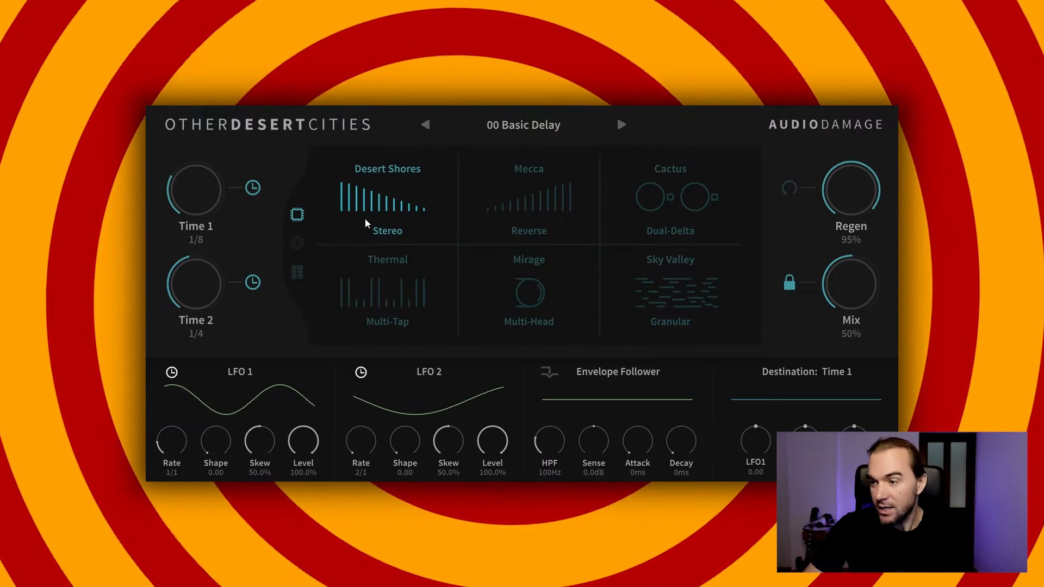
click(558, 190)
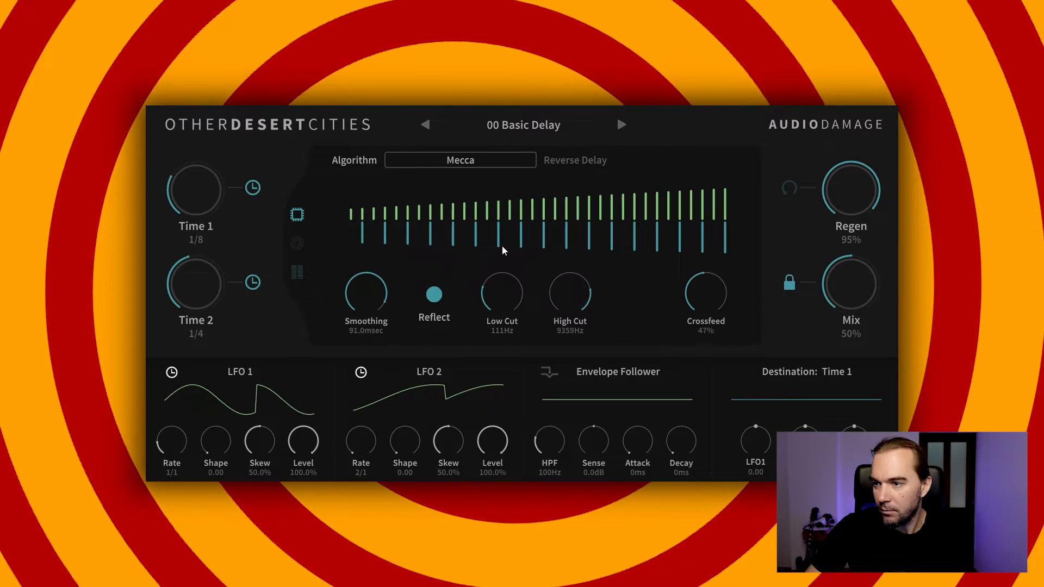
Switch to Cactus and try Speed 1 with Free, Semitone and Fifth quantization, ending on Octave at 0.50x.
click(460, 160)
click(674, 186)
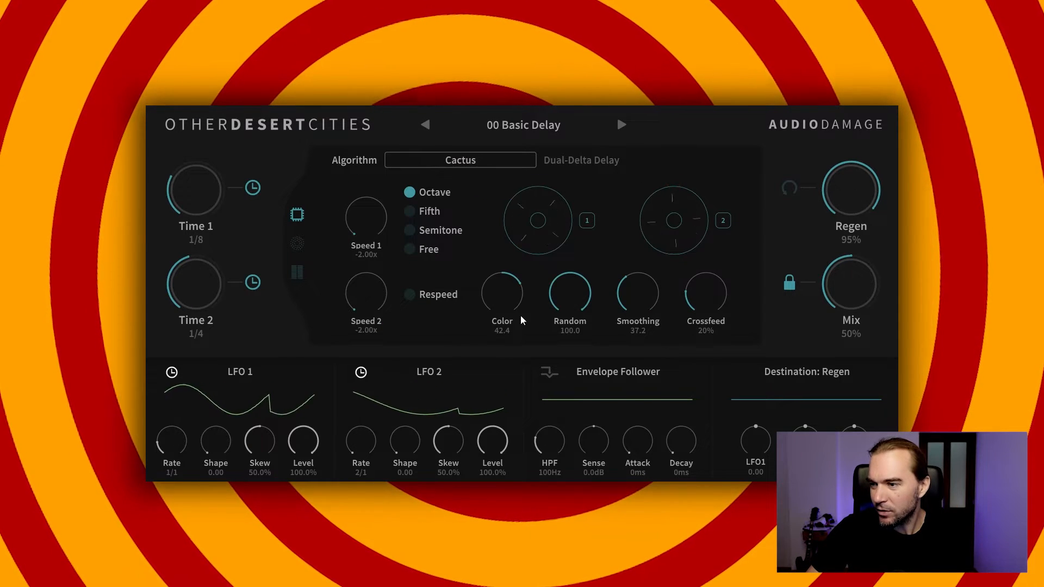
drag(360, 238, 366, 193)
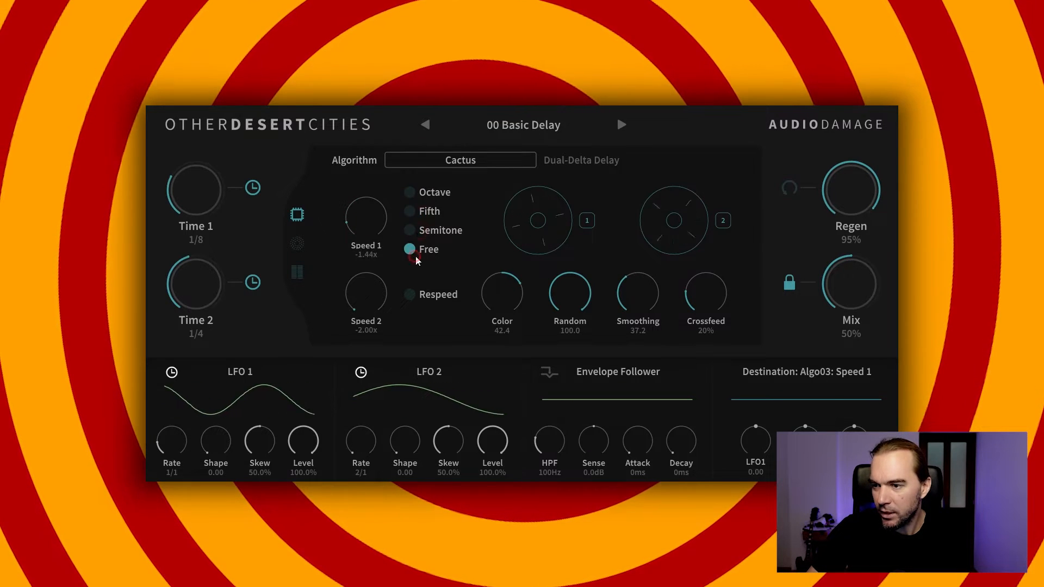
drag(363, 220, 366, 162)
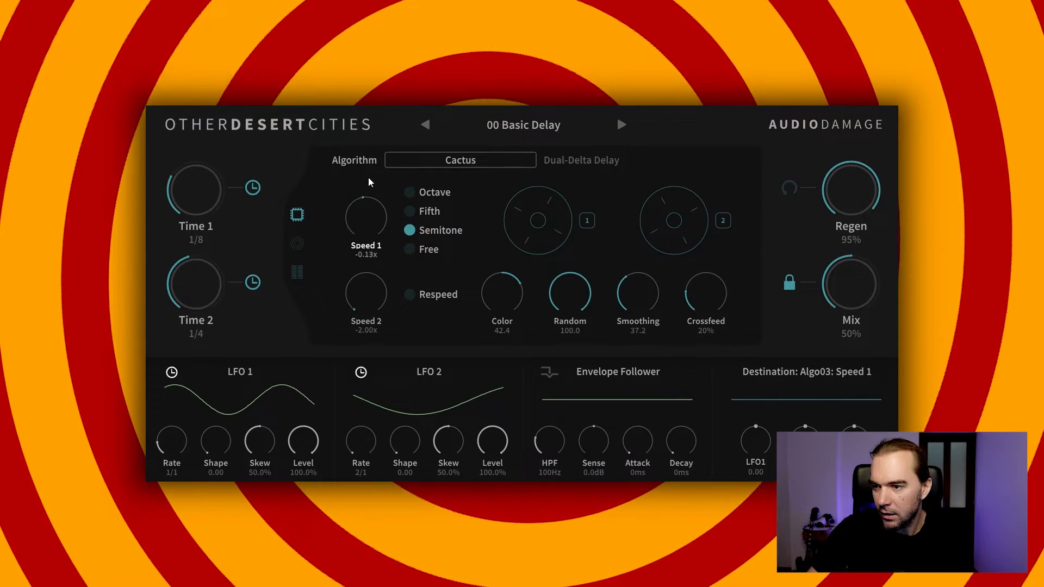
click(428, 213)
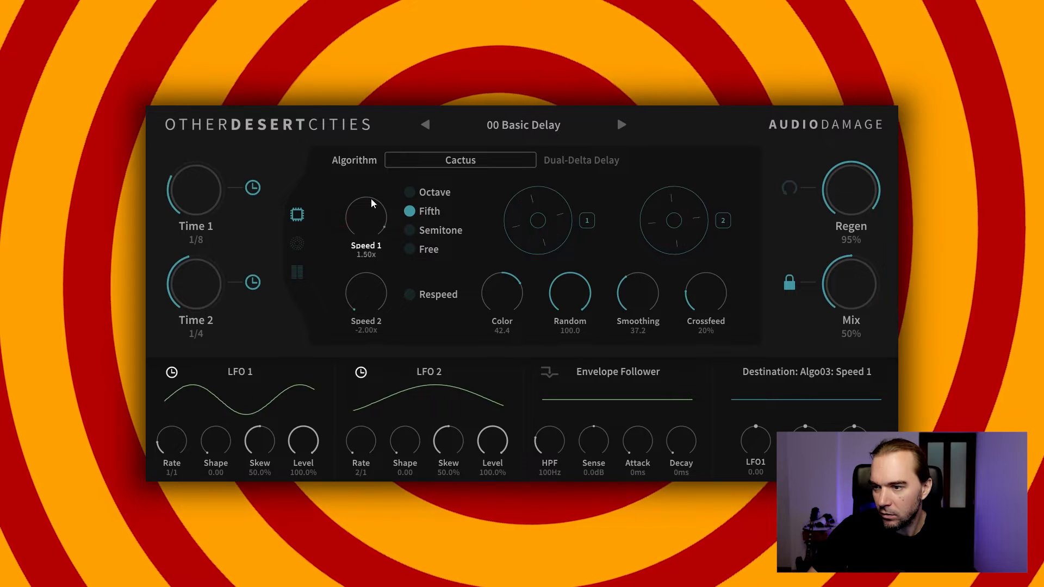
drag(371, 215, 373, 188)
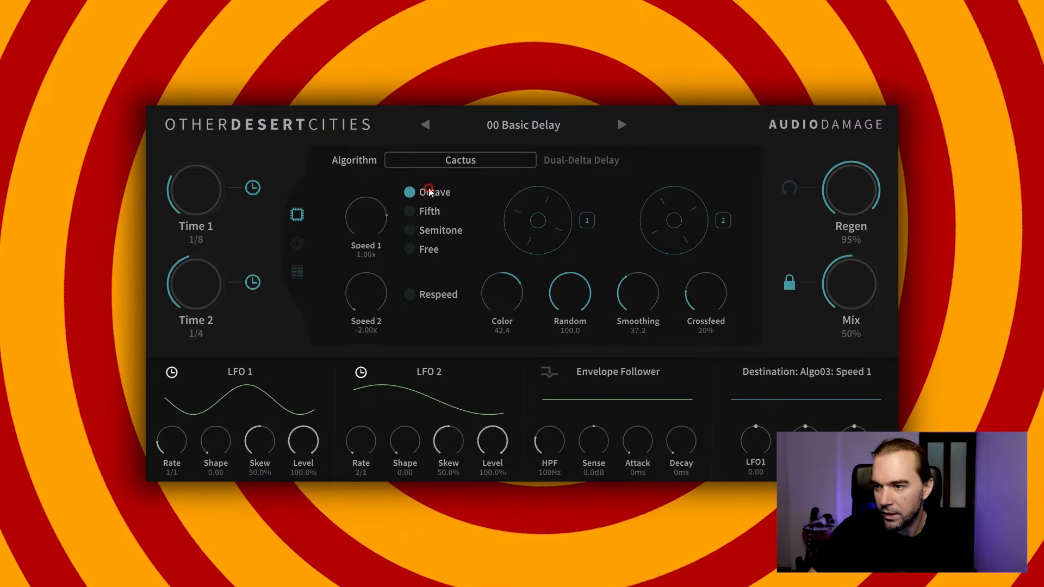
mouse_move(391, 254)
mouse_down()
mouse_move(384, 288)
mouse_move(396, 236)
mouse_up()
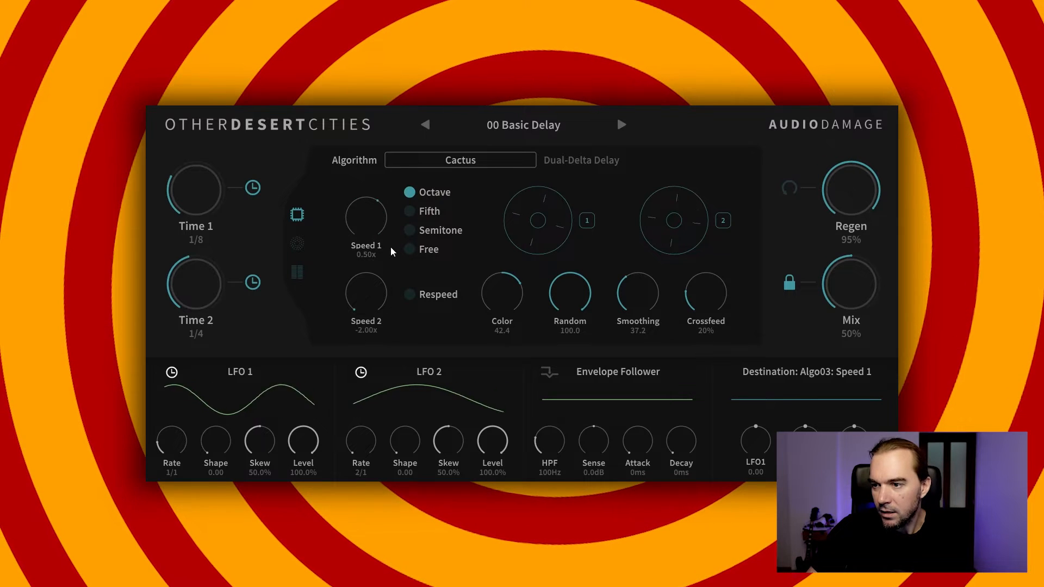
Switch to the Thermal multi-tap delay and redraw the Delay 1 tap levels as a new pattern.
click(510, 164)
click(379, 300)
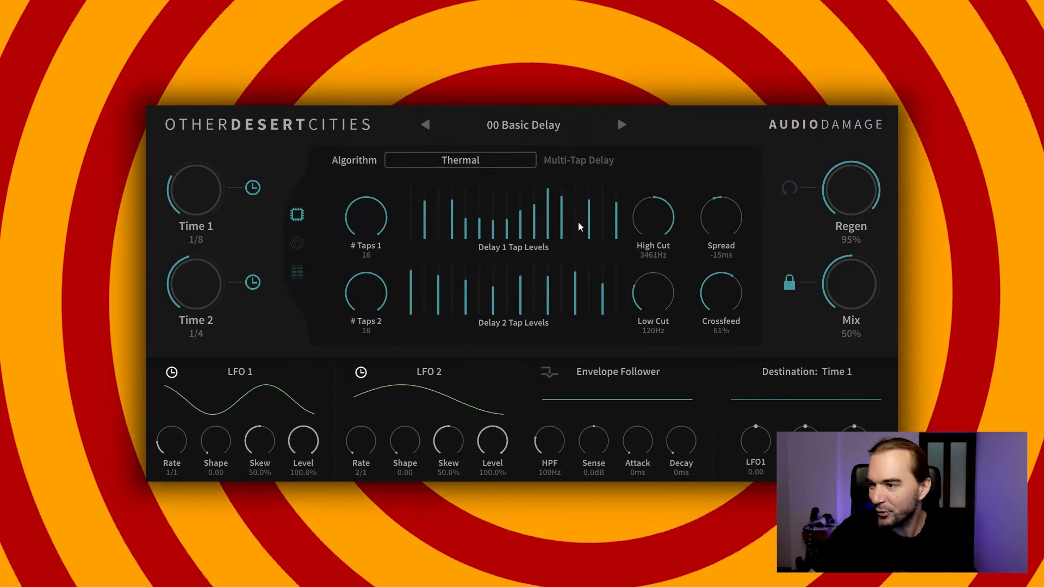
mouse_move(417, 227)
mouse_down()
mouse_move(537, 187)
mouse_move(418, 231)
mouse_up()
drag(492, 234, 577, 215)
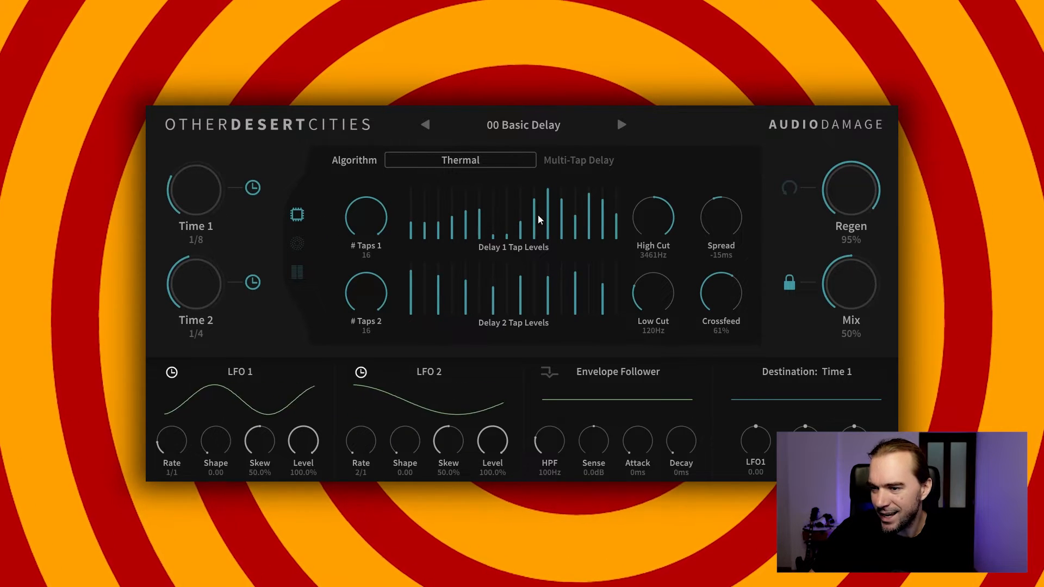
Switch to Mirage, set Heads to 2.49, try Speed at +0.67 and reset it to +1.00.
click(476, 163)
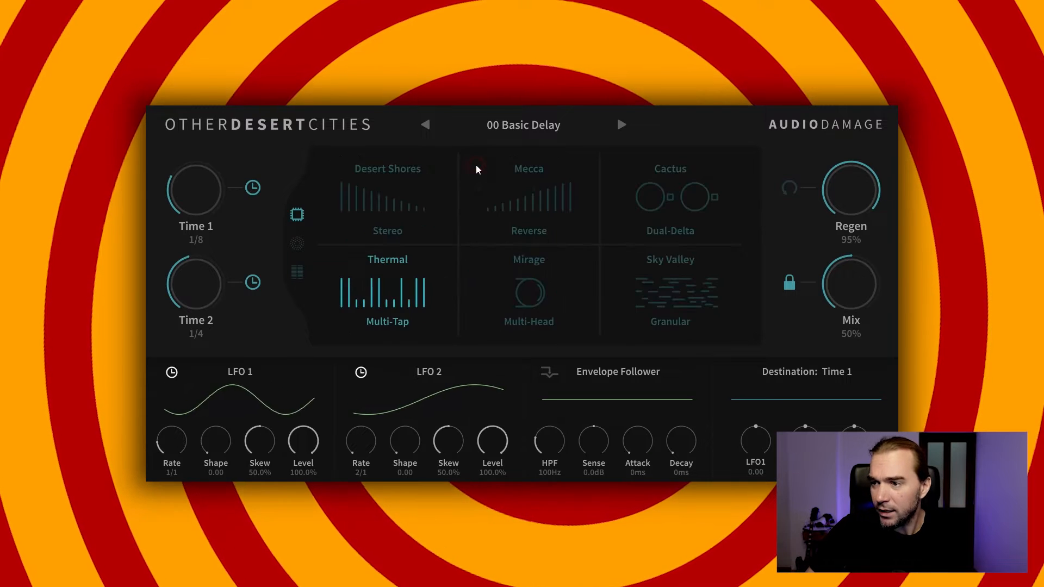
click(524, 304)
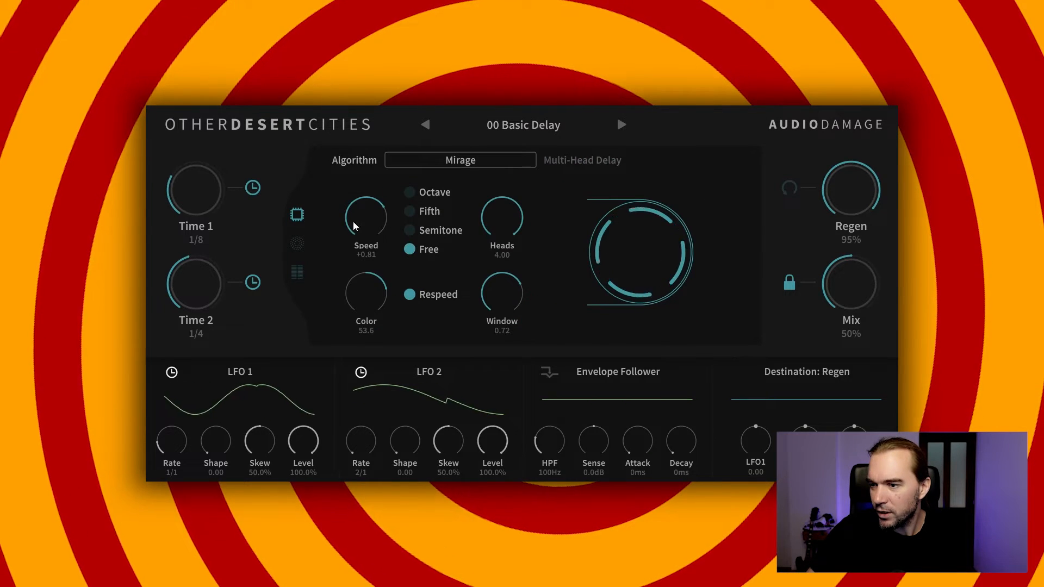
drag(501, 221, 501, 371)
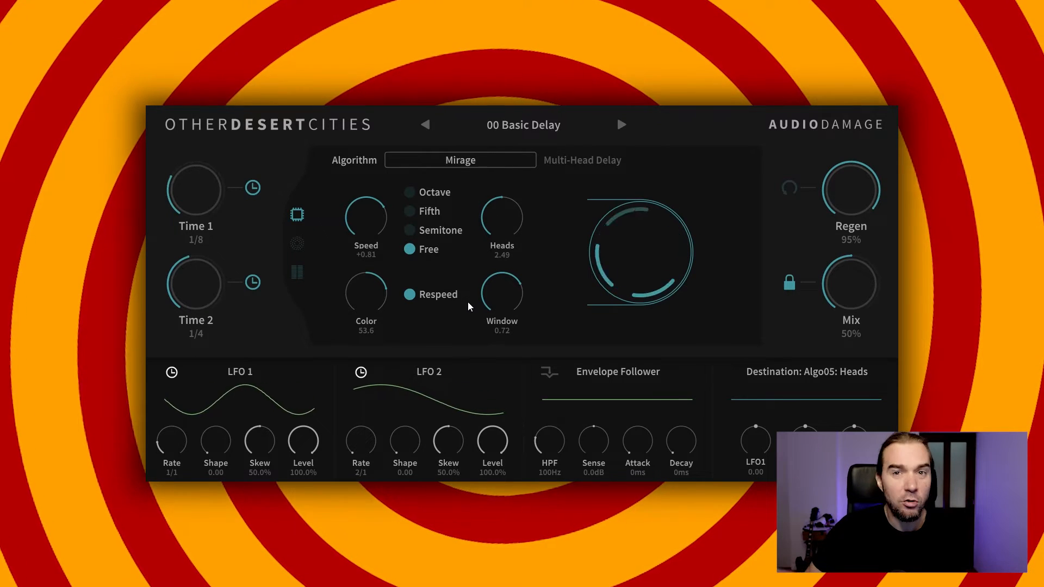
mouse_move(357, 228)
mouse_down()
mouse_move(360, 279)
mouse_move(362, 226)
mouse_move(360, 275)
mouse_move(361, 233)
mouse_move(359, 271)
mouse_move(360, 244)
mouse_up()
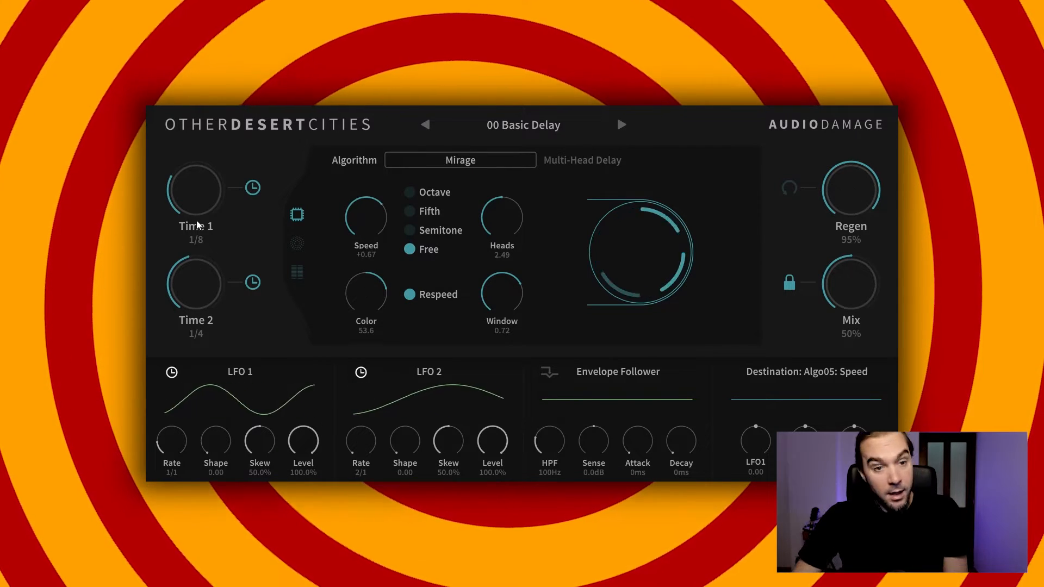
double_click(368, 227)
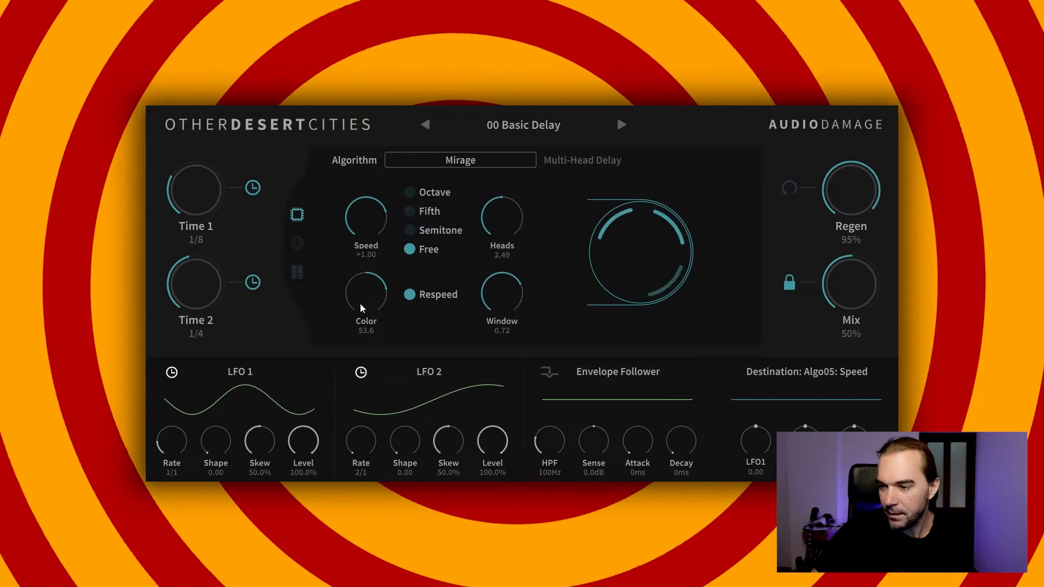
Vary Mirage's Color and Speed, including Speed at -0.28 with Color at 4.0.
drag(360, 283, 360, 338)
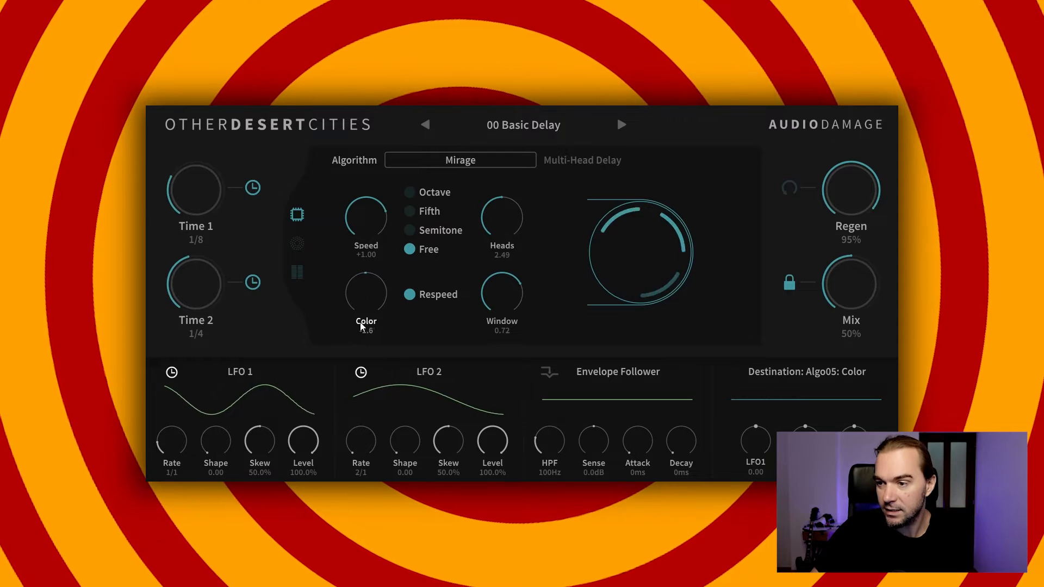
drag(379, 213, 370, 304)
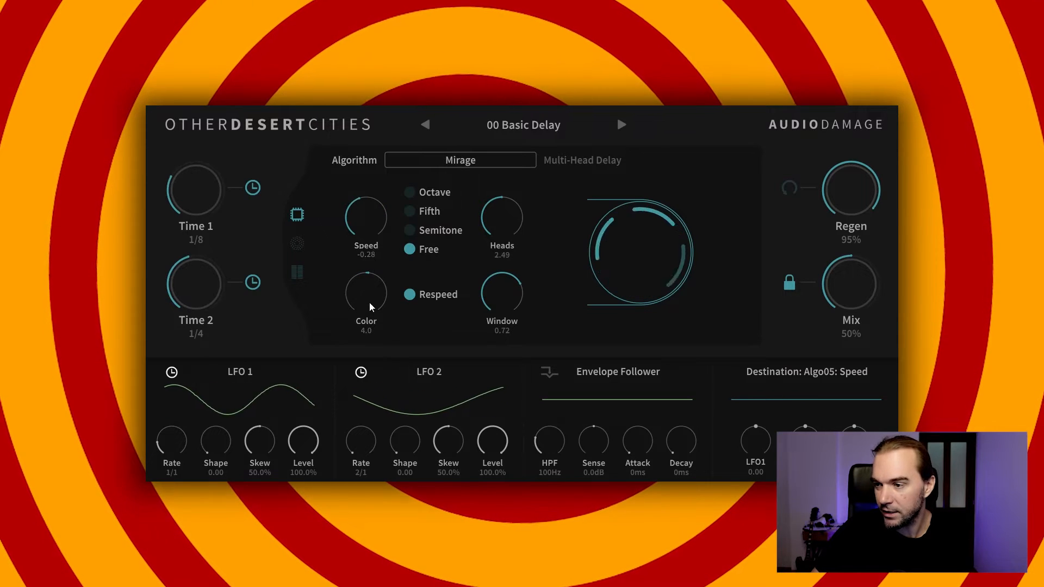
drag(373, 219, 371, 204)
drag(360, 288, 364, 302)
Return to the Sky Valley granular delay and set Scatter to 81 and Size to 0.69 sec.
click(444, 161)
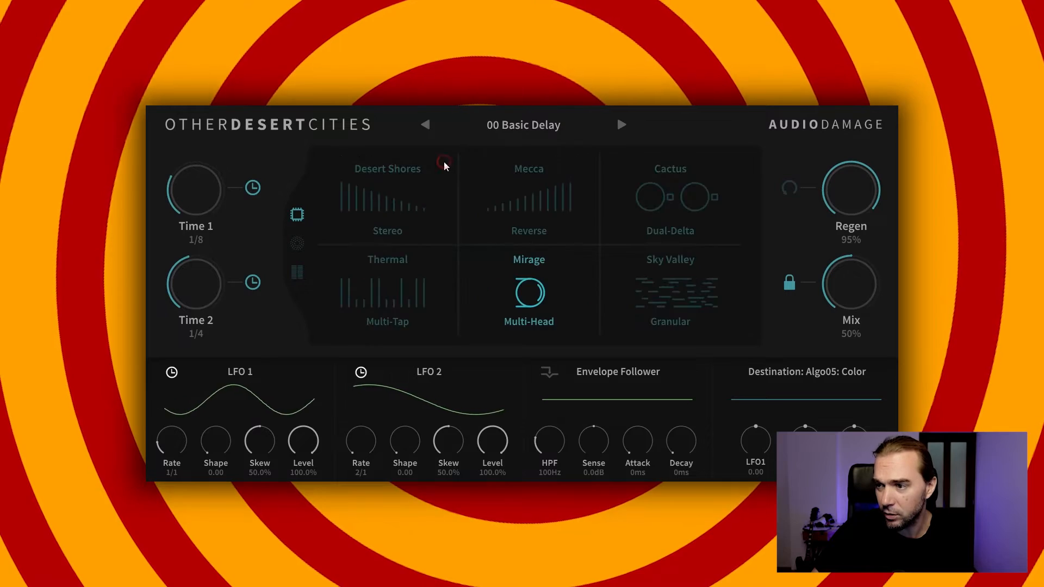
click(632, 305)
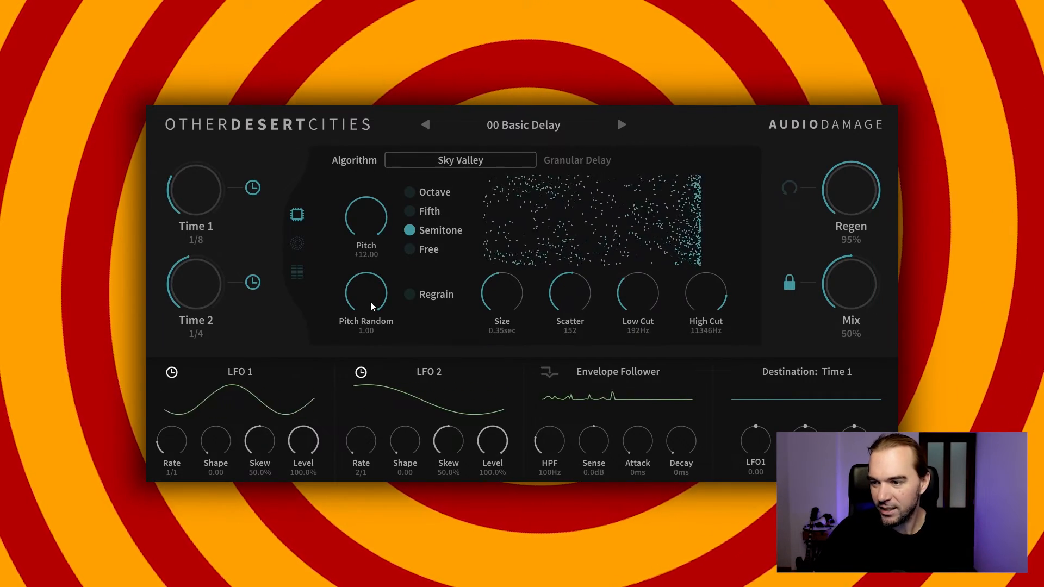
drag(568, 308, 583, 337)
drag(506, 302, 527, 281)
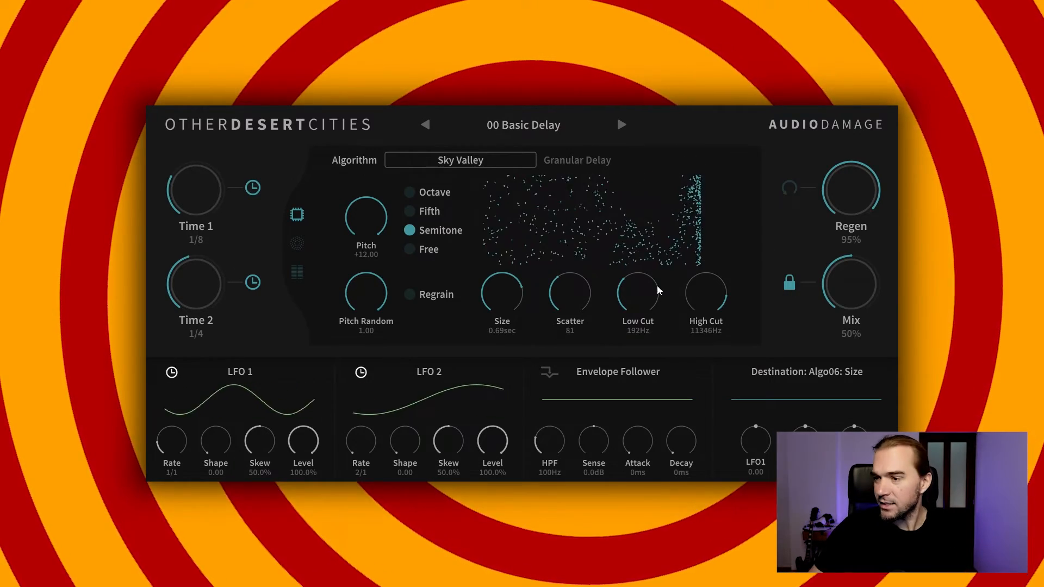
Switch to the Desert Shores stereo delay and try different amounts of the diffuser's Mix.
click(512, 165)
click(375, 170)
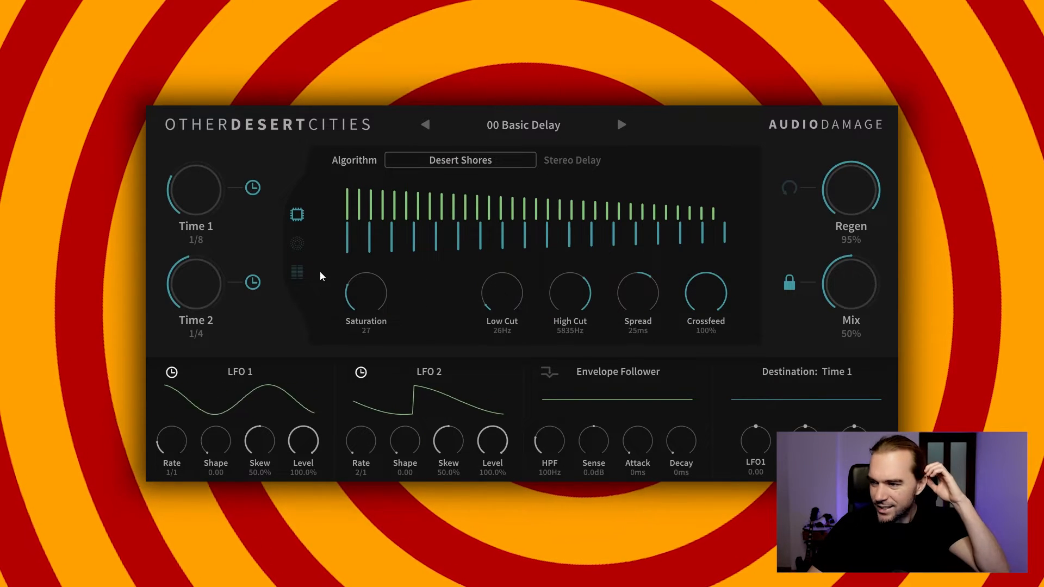
click(297, 246)
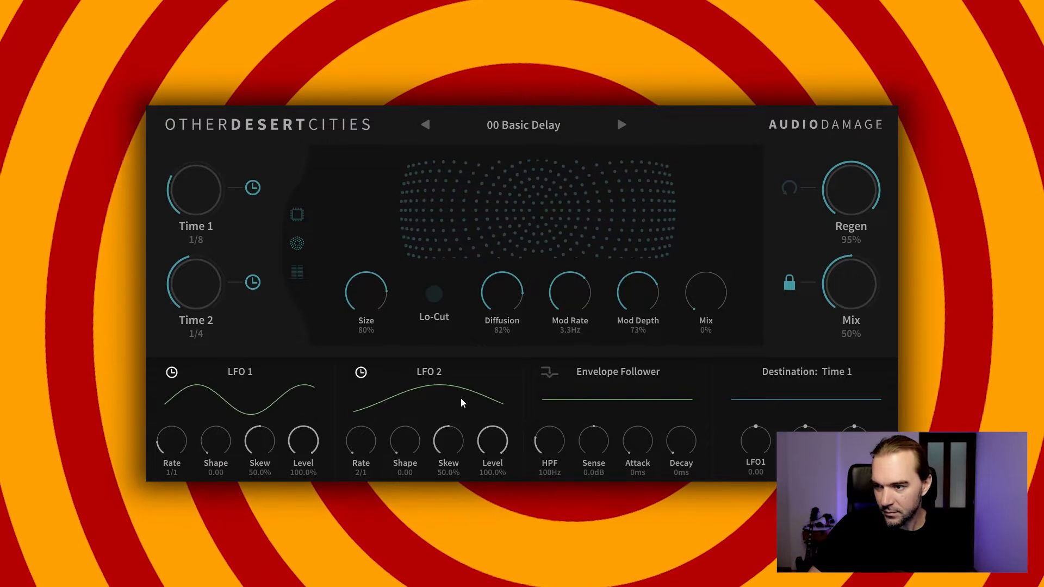
drag(711, 294, 716, 251)
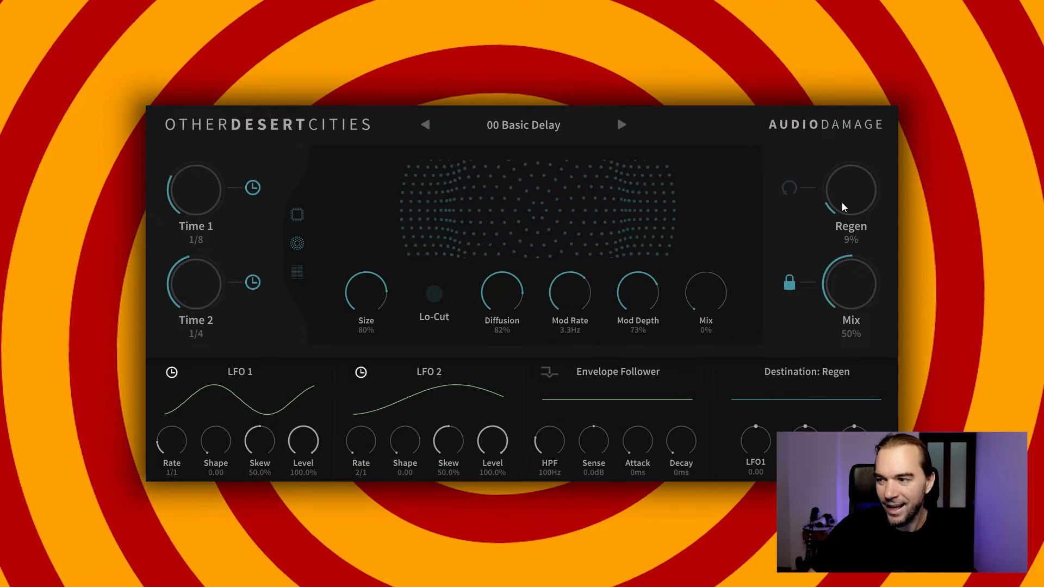
Vary Regen, raising it to 44% and 83% and lowering it to 31%, and select the diffuser's Mix as modulation destination.
drag(844, 207, 853, 162)
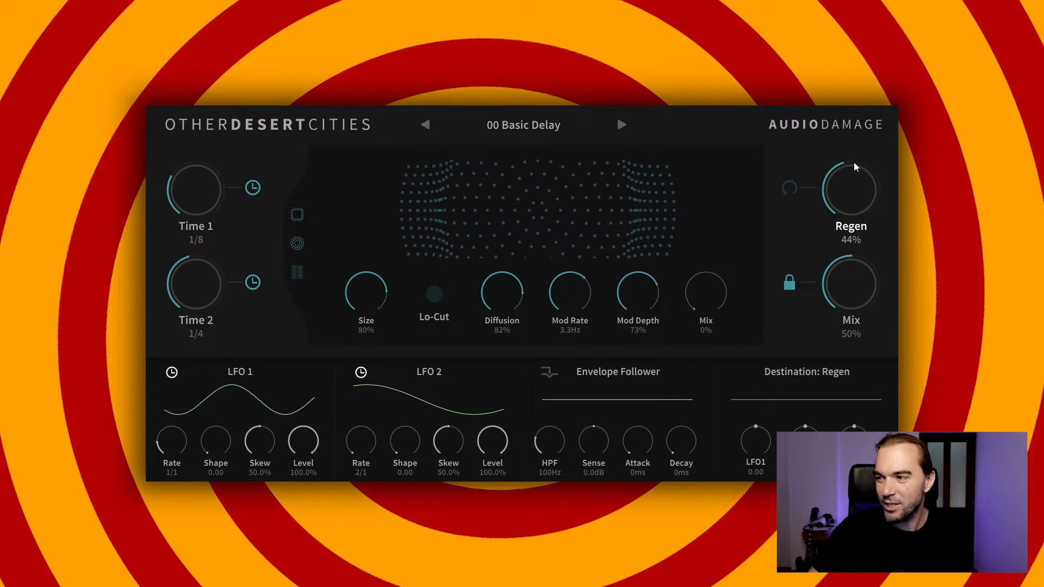
drag(846, 187, 848, 167)
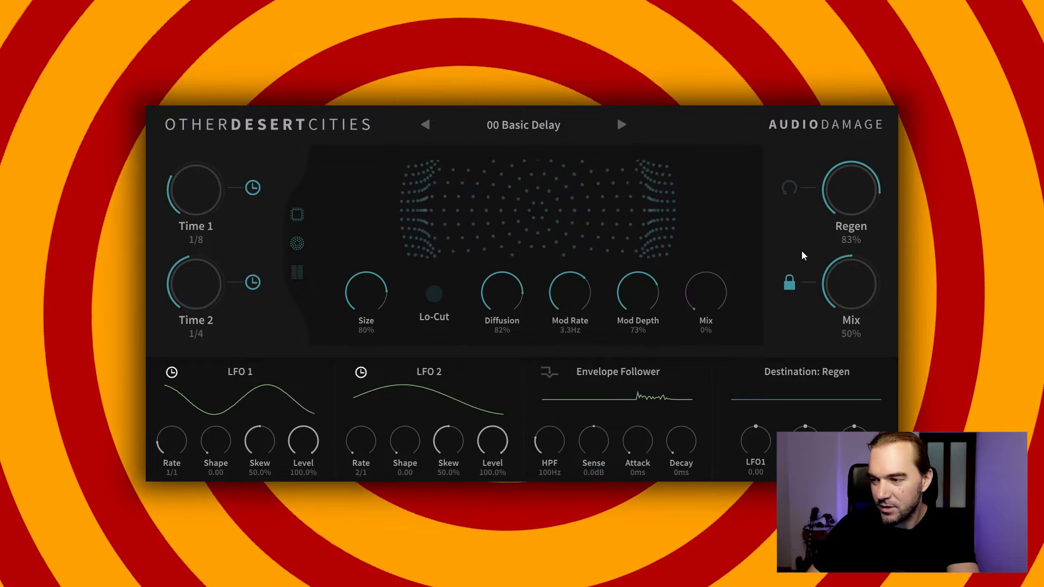
drag(846, 197, 833, 253)
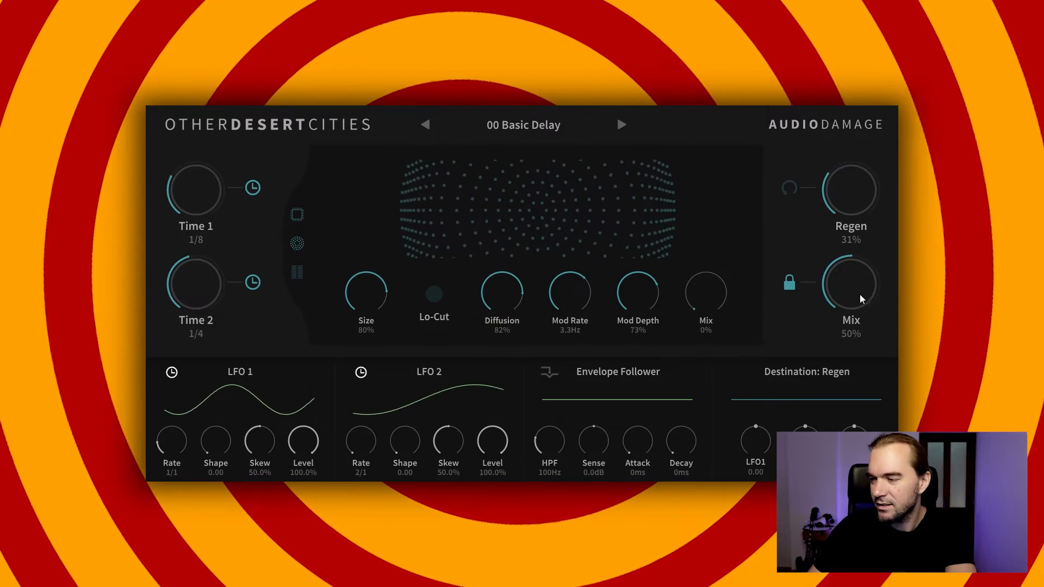
click(688, 280)
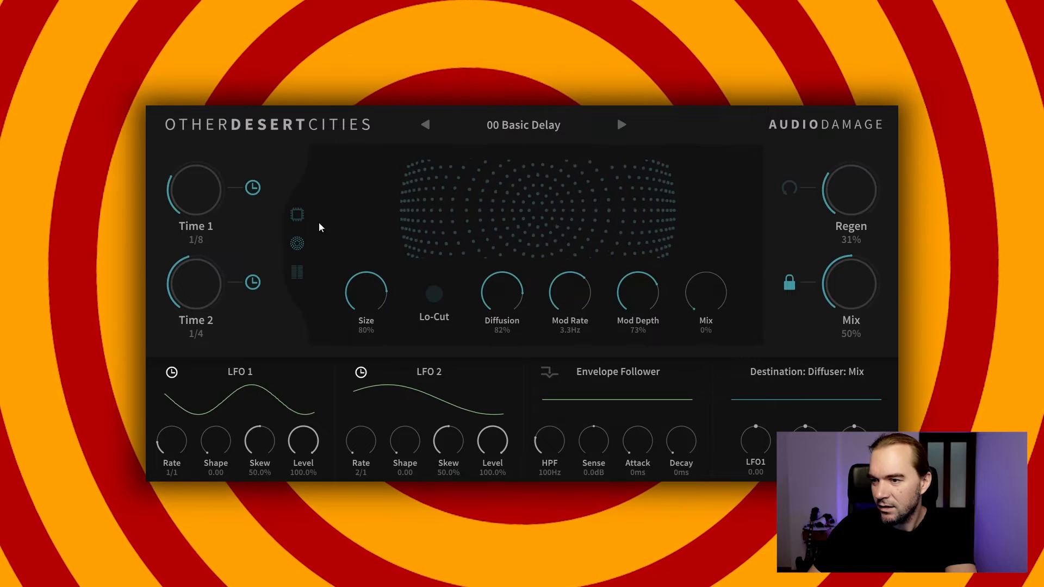
Return to the Desert Shores delay display and lower Regen to 0%, finishing at 28%.
click(297, 214)
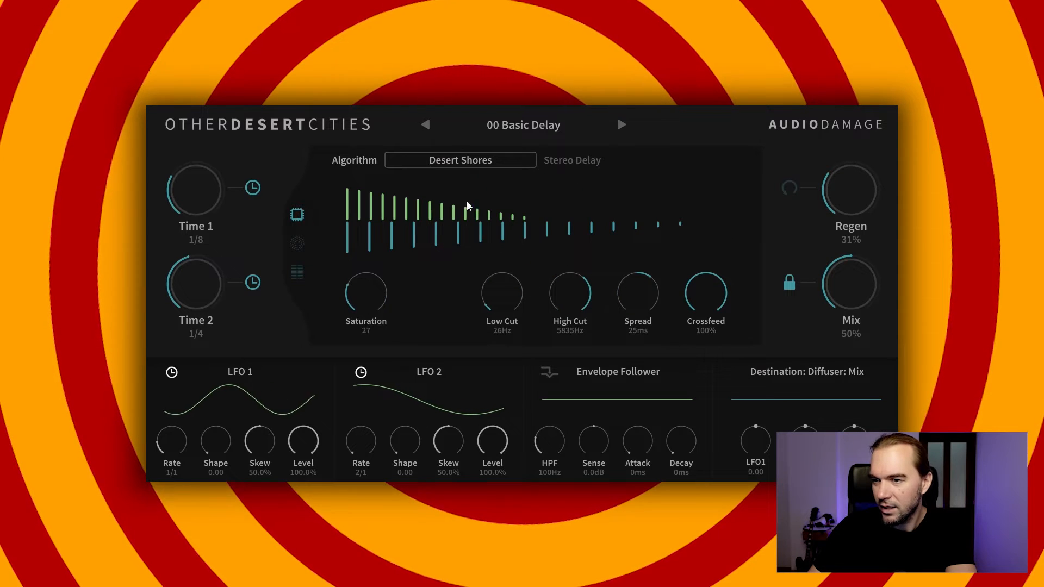
click(866, 195)
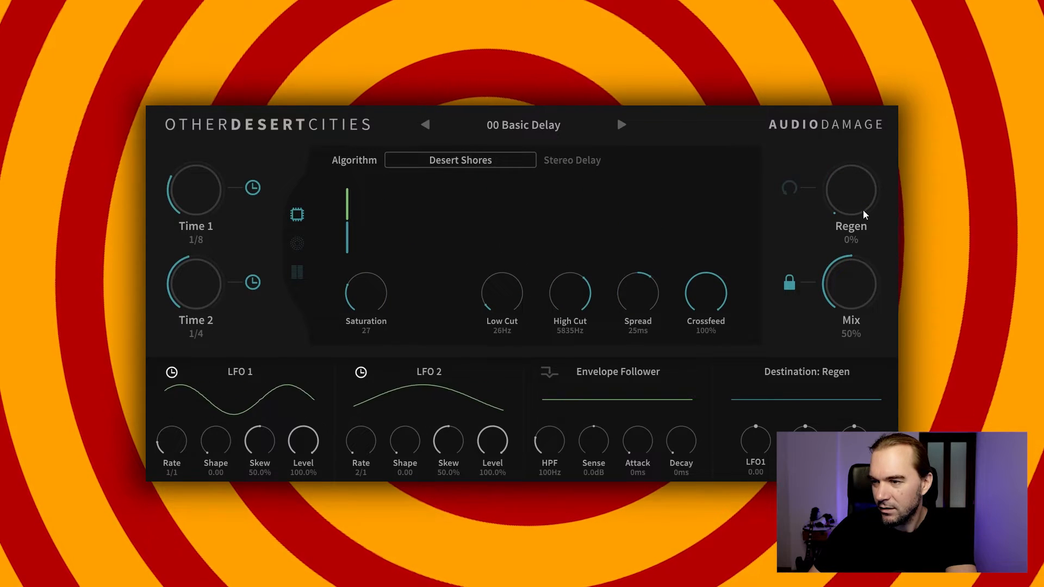
drag(853, 156, 852, 161)
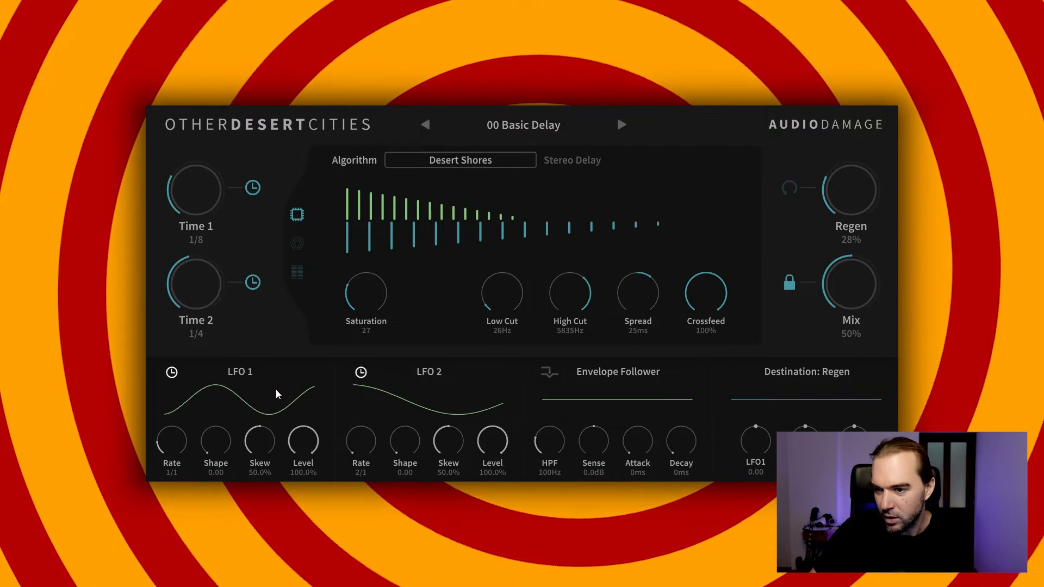
Try LFO 1 Rate at 1/8 T and 1/4 T, and switch its tempo sync off and on.
drag(173, 440, 194, 369)
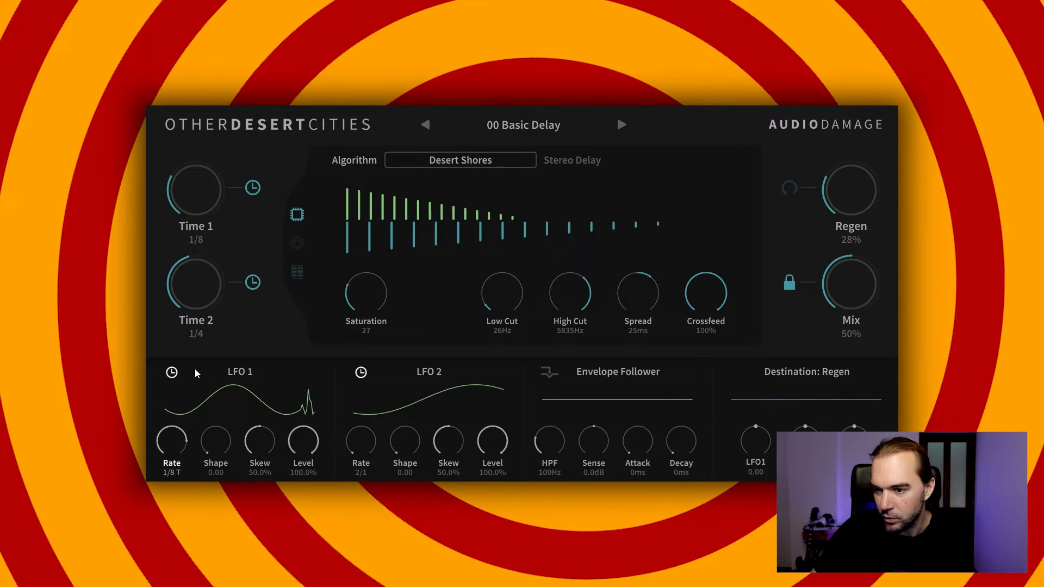
click(175, 369)
click(174, 371)
click(171, 373)
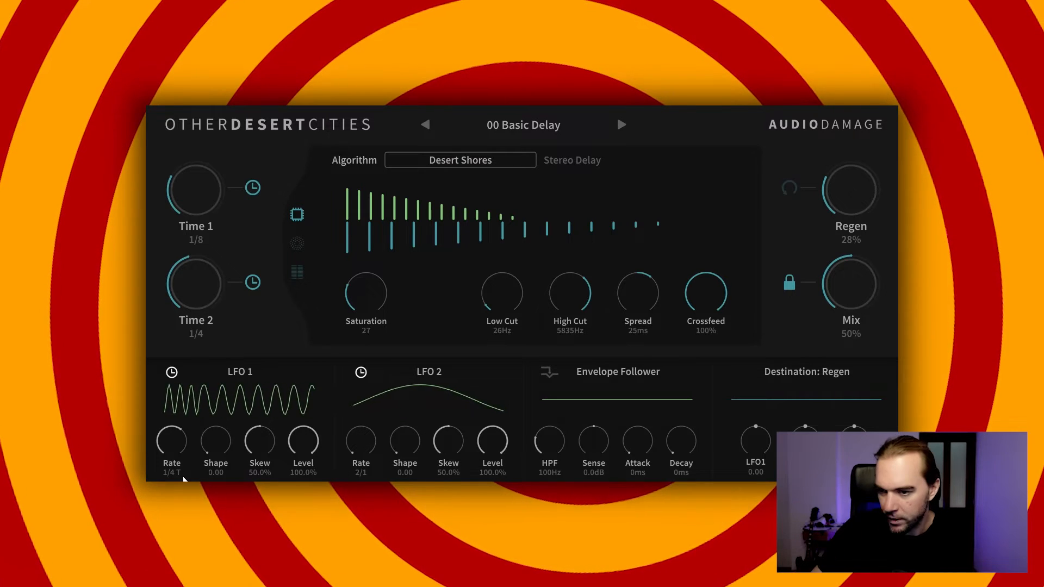
click(170, 373)
click(170, 373)
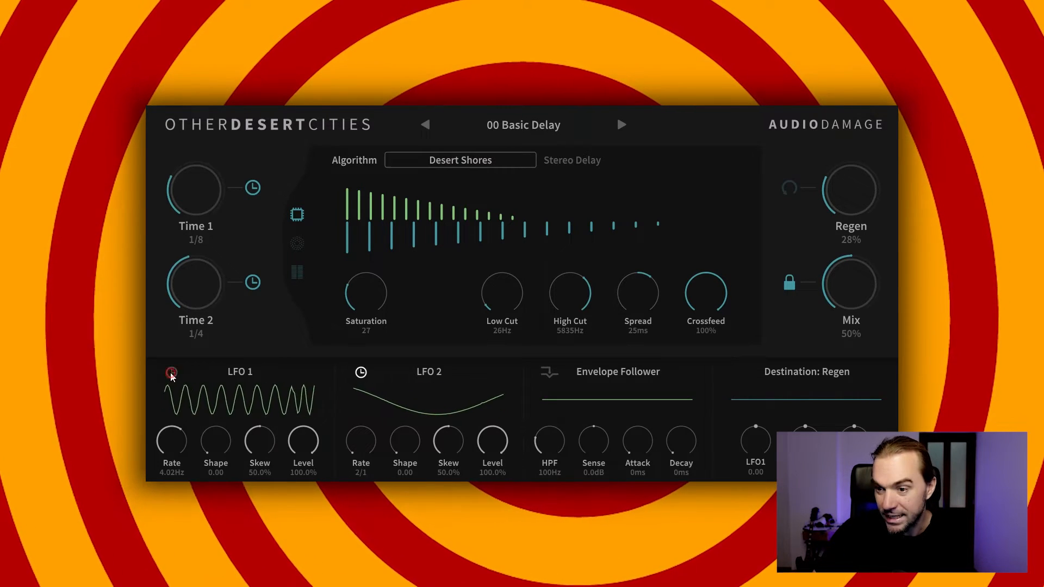
Switch LFO 2's tempo sync off and on, and set its Rate to 1/4.
click(361, 372)
click(361, 372)
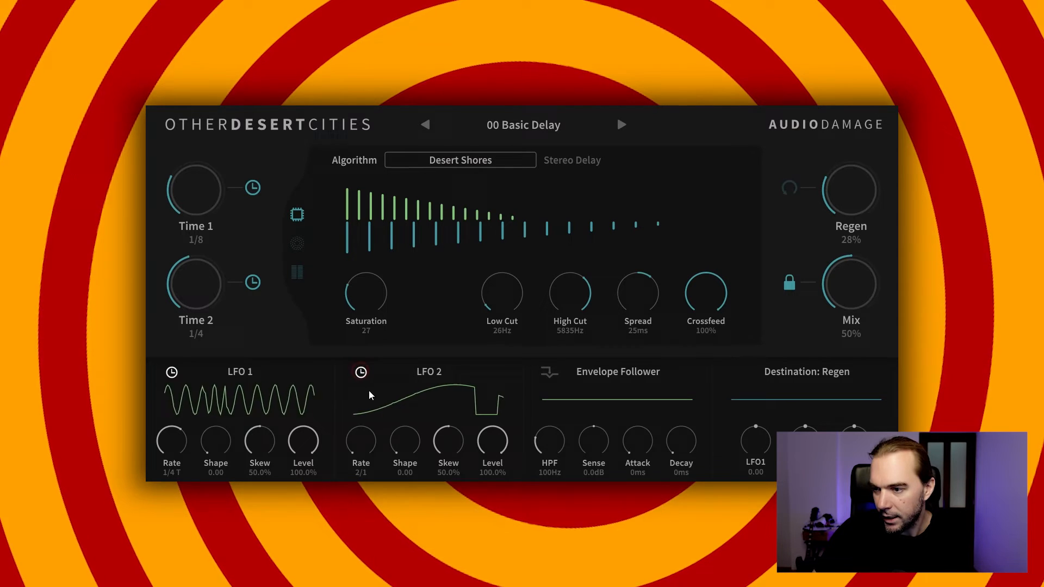
drag(366, 441, 374, 385)
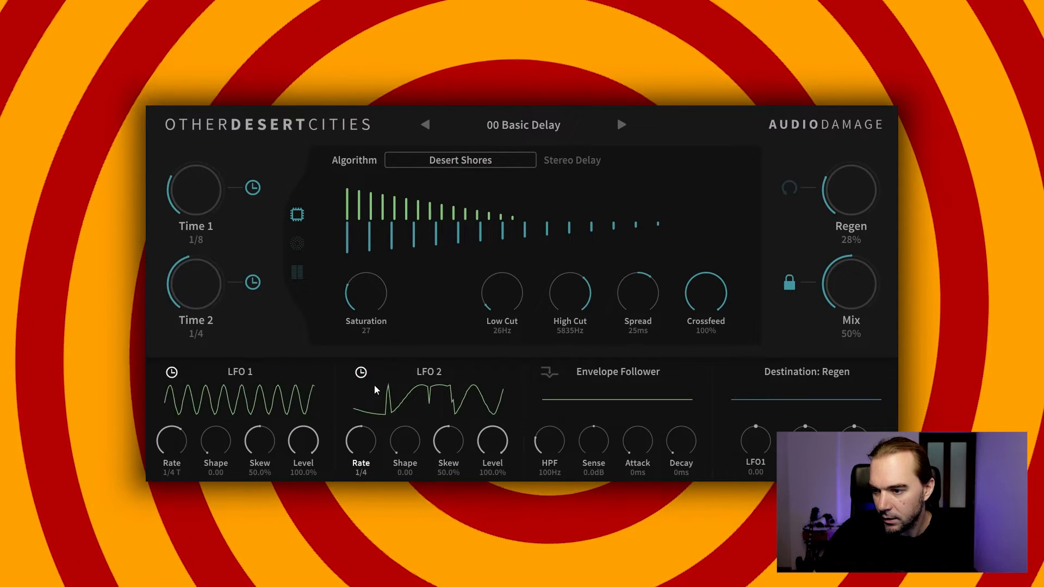
Shape LFO 1 with Rate 1/8, Shape 0.98 and Skew 51.6%, finishing with Level at 100%.
drag(177, 436, 240, 448)
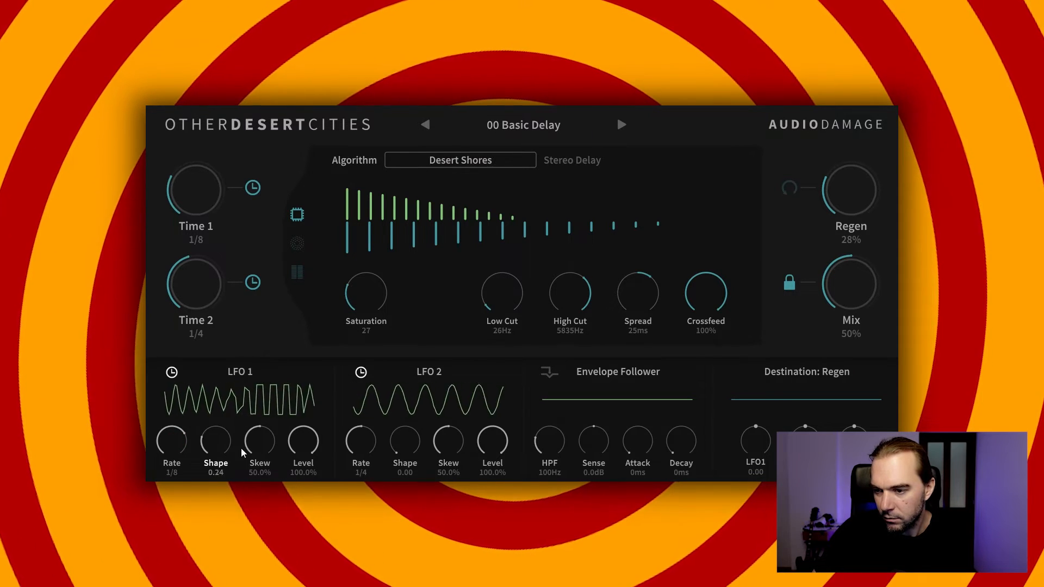
drag(237, 490, 236, 351)
drag(266, 448, 306, 506)
drag(308, 578, 301, 463)
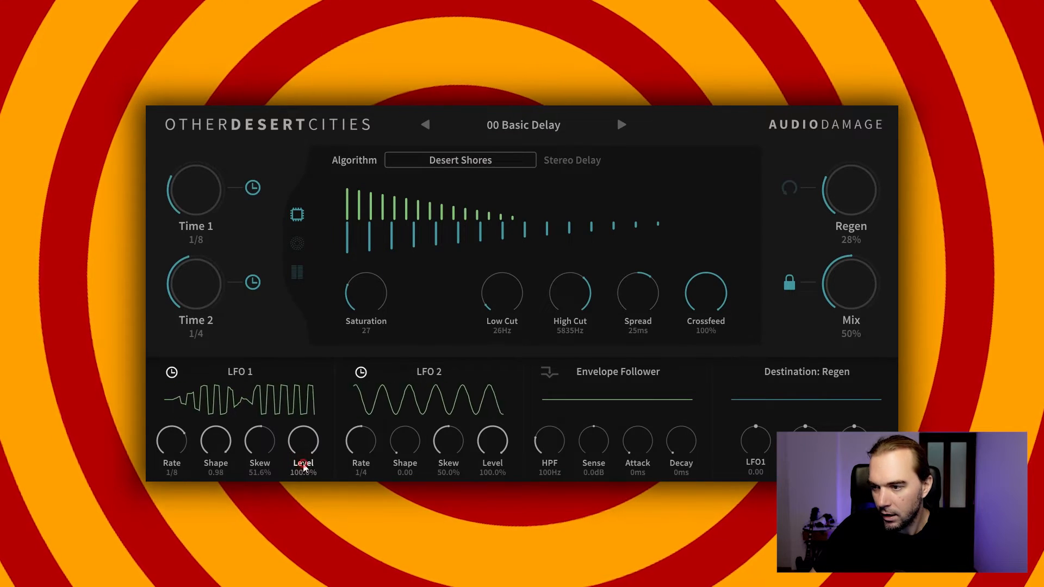
mouse_move(371, 441)
mouse_down()
mouse_move(371, 432)
mouse_move(368, 446)
mouse_up()
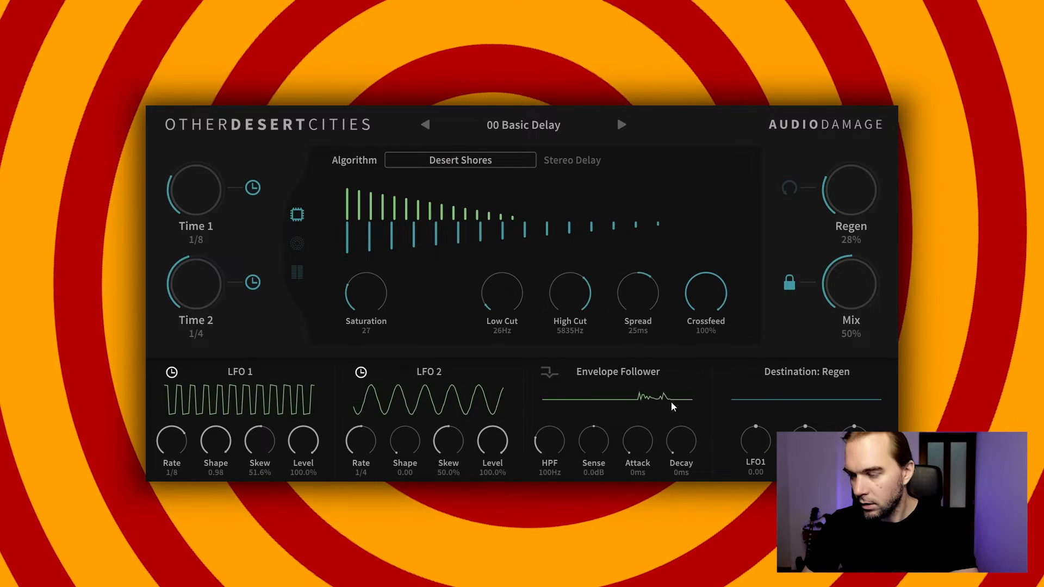
Set the envelope follower's HPF to 32Hz and Sense to 12.0dB, and set Crossfeed to 0%.
drag(556, 433, 555, 479)
mouse_move(598, 440)
mouse_down()
mouse_move(601, 412)
mouse_move(595, 421)
mouse_up()
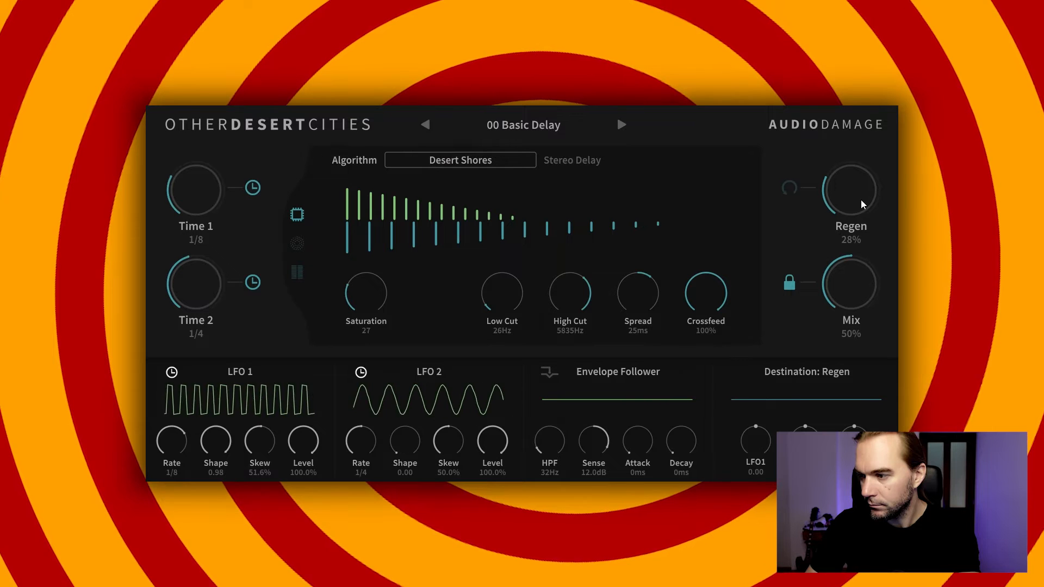
click(703, 301)
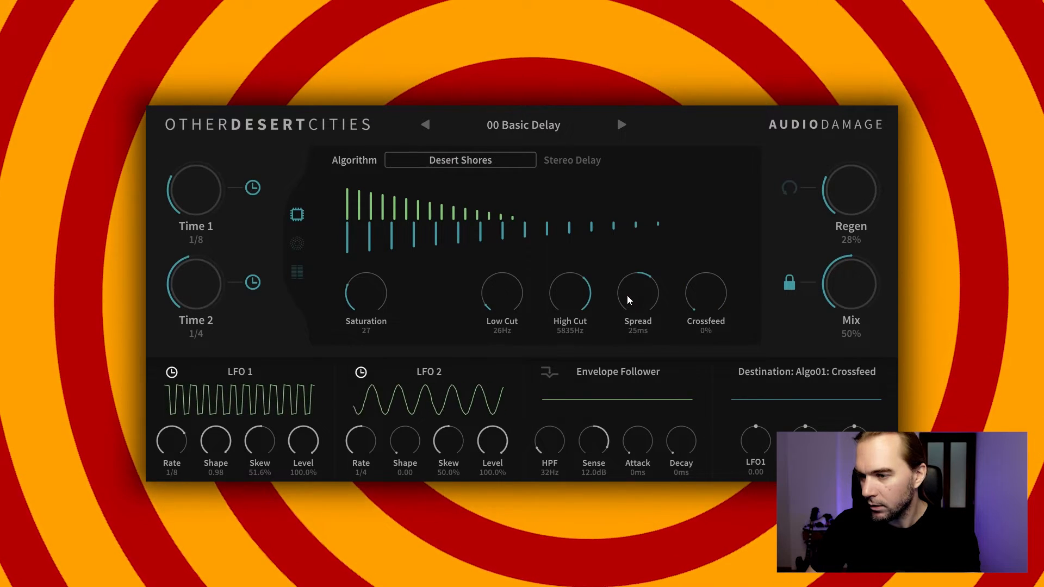
click(628, 294)
Load the 01 Grainy Sunrise preset and go back to 00 Basic Delay to reload its settings.
click(623, 126)
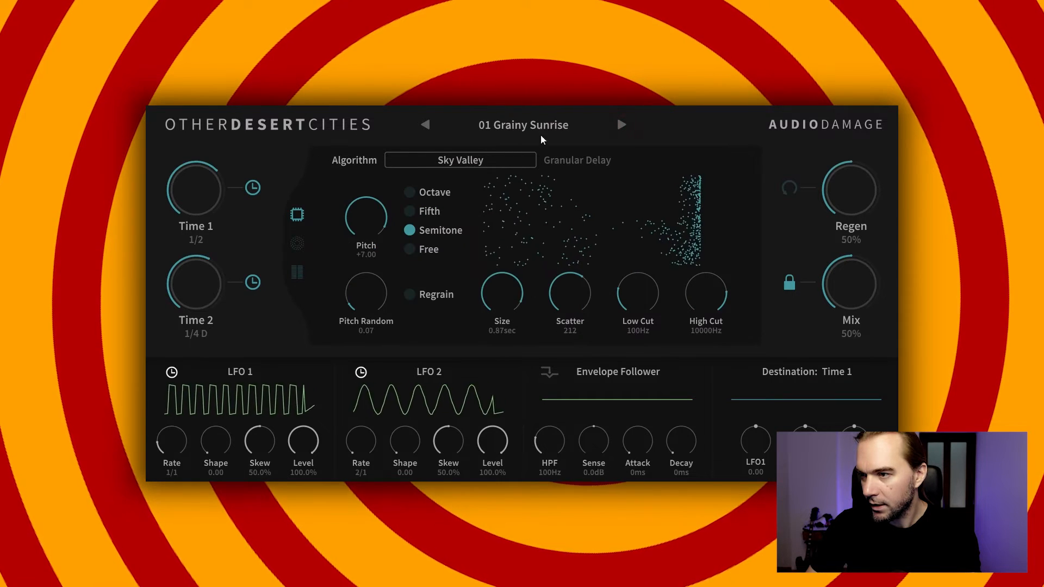
click(425, 126)
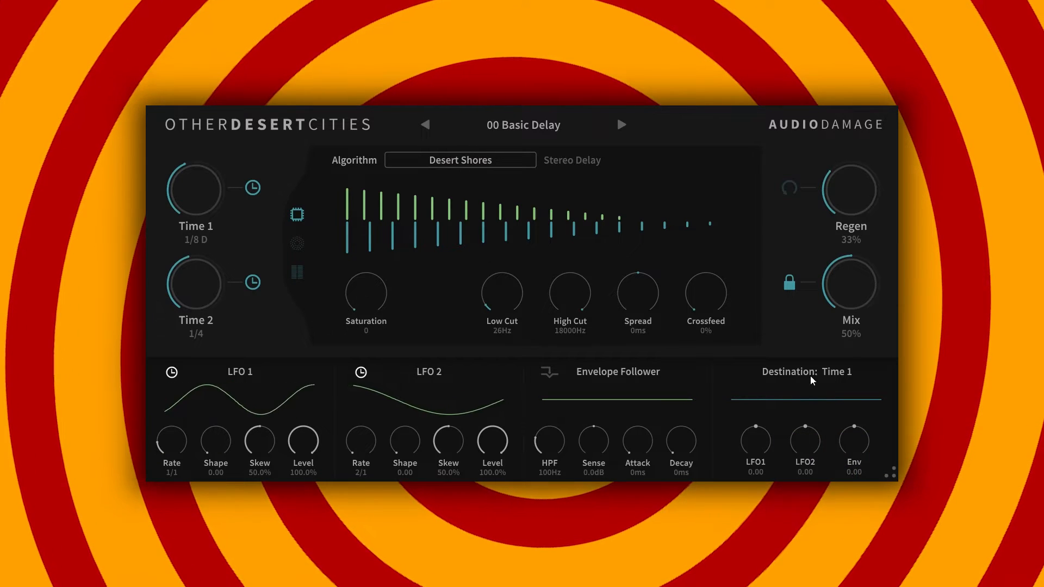
Select Regen, Mix, Crossfeed, Spread, High Cut and Low Cut in turn as modulation destination, finishing on High Cut.
click(860, 200)
click(851, 324)
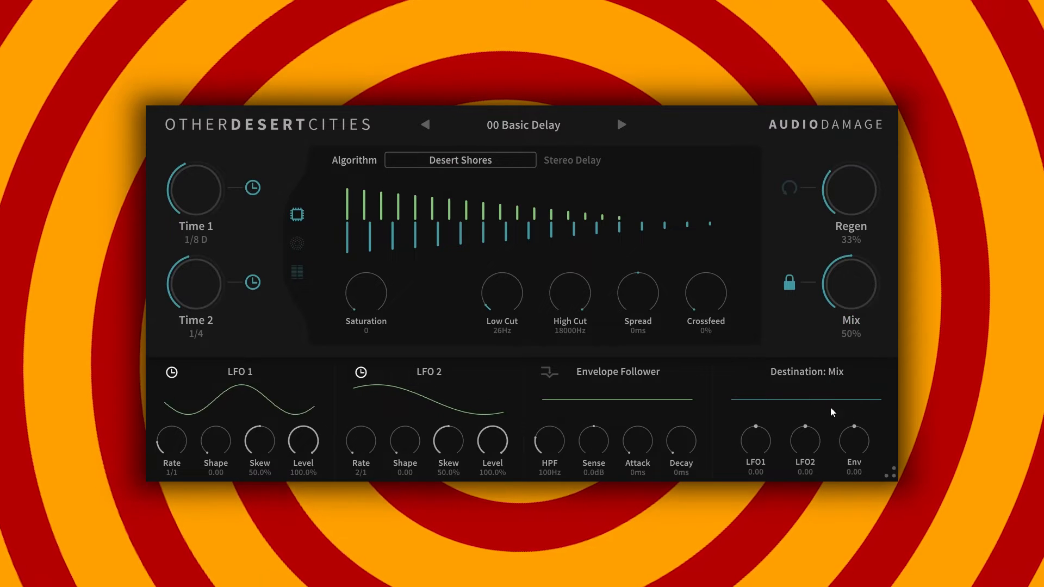
click(717, 326)
click(634, 329)
click(572, 327)
click(497, 324)
click(568, 327)
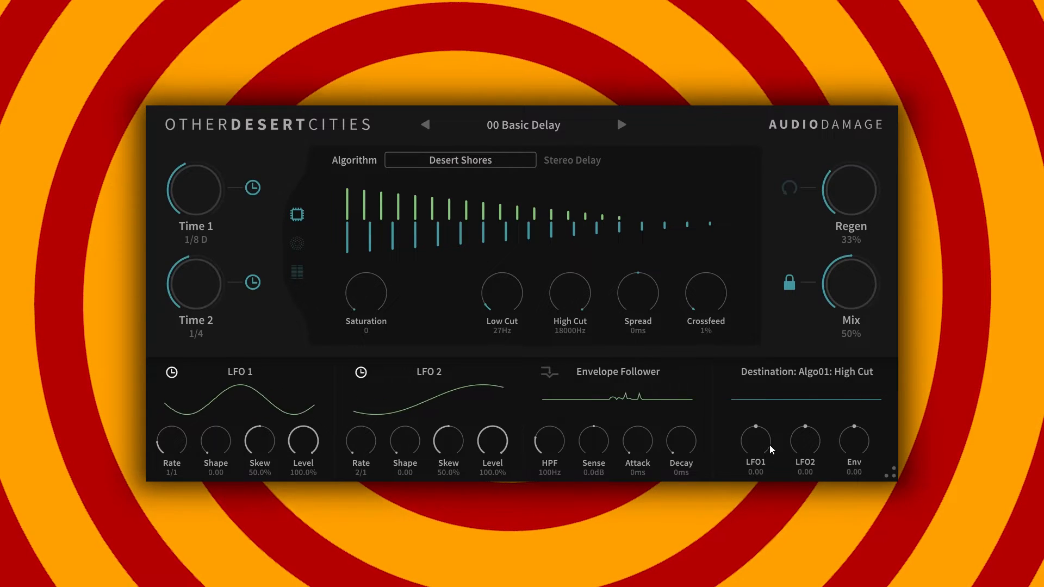
Set High Cut to 4377Hz and its LFO1 modulation amount to -0.60.
drag(749, 437, 747, 511)
drag(575, 288, 572, 342)
drag(760, 449, 761, 428)
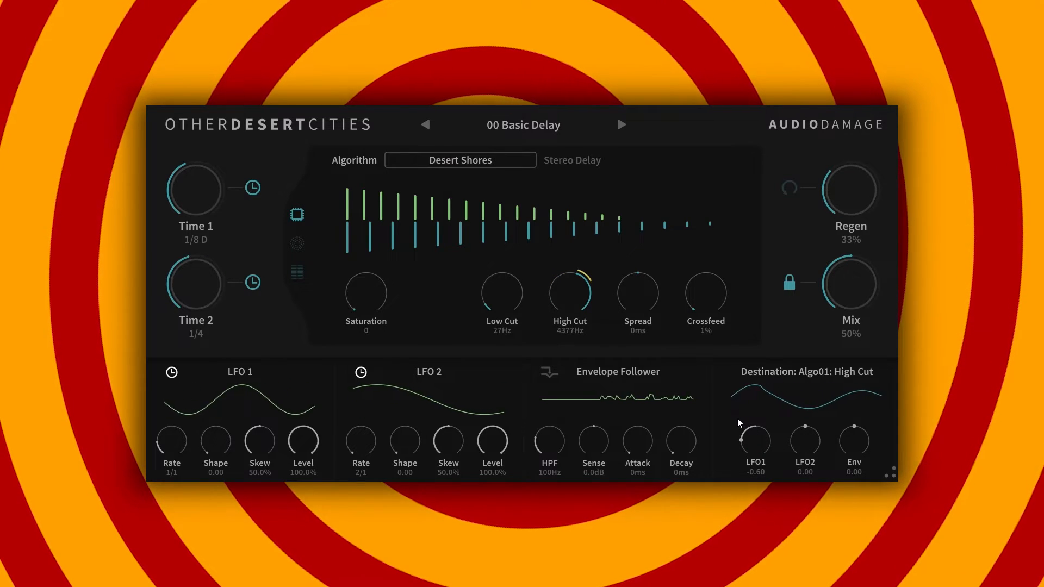
Set the global Mix and the diffuser's Mix to 100%, the diffuser's Size to 77%, and enable Lo-Cut.
drag(871, 294, 870, 228)
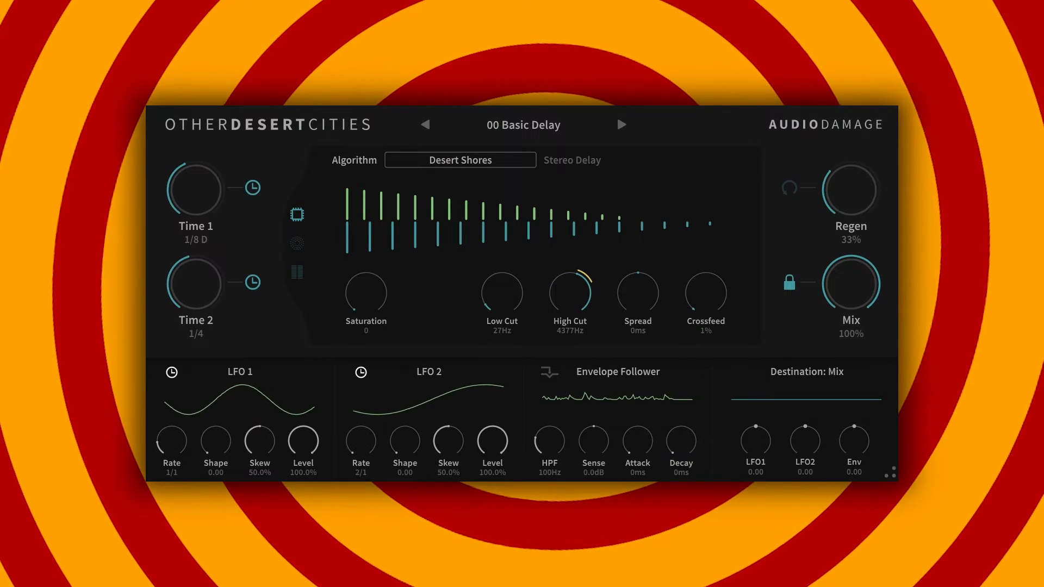
click(297, 243)
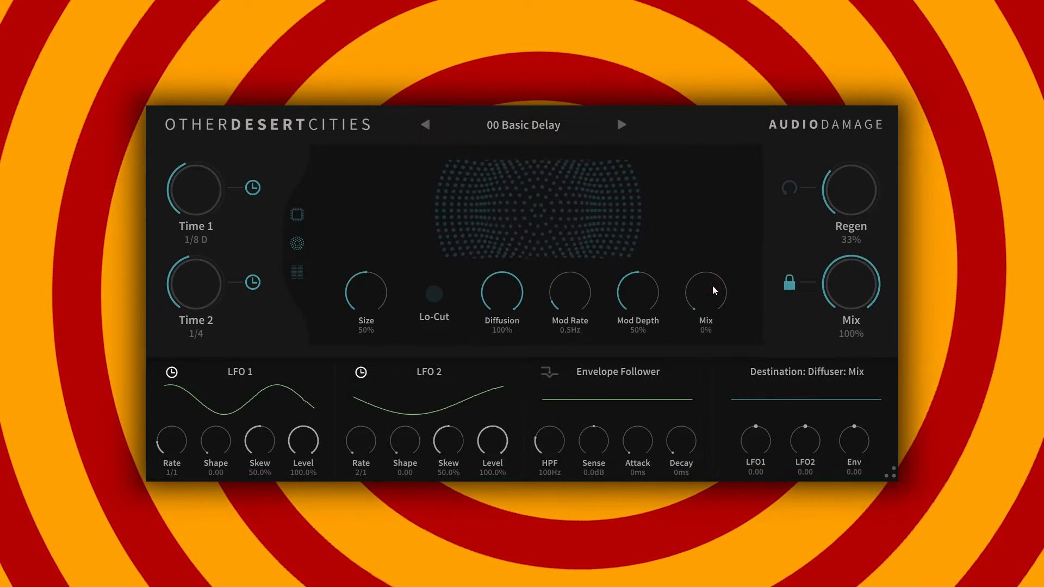
drag(697, 300, 697, 191)
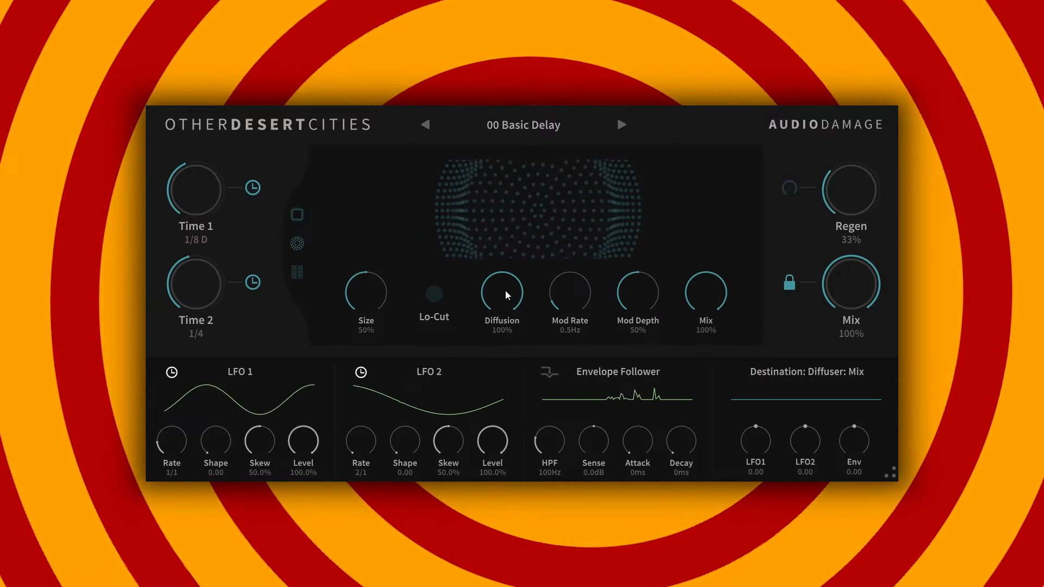
drag(373, 288, 369, 263)
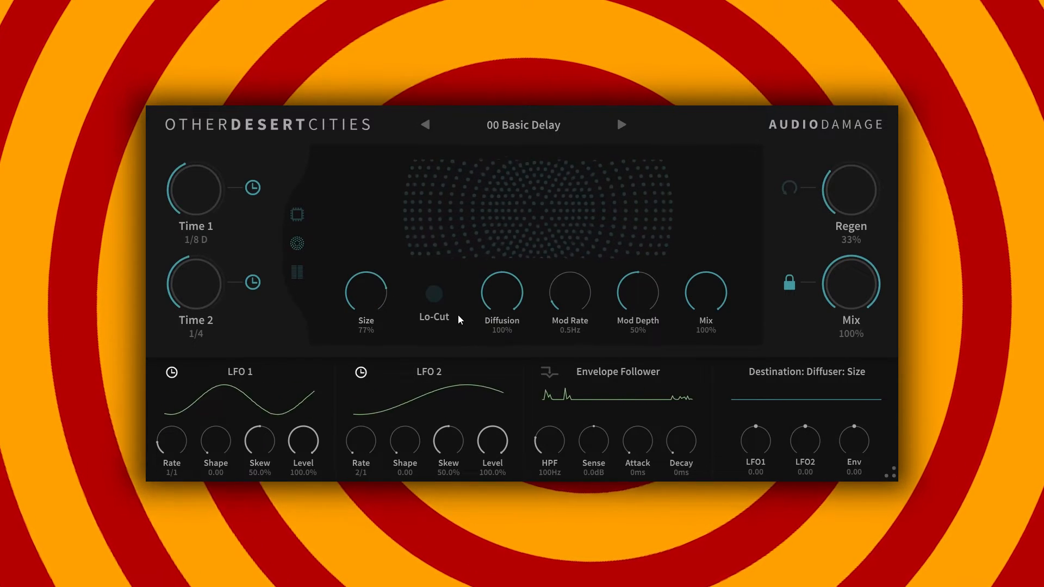
click(436, 294)
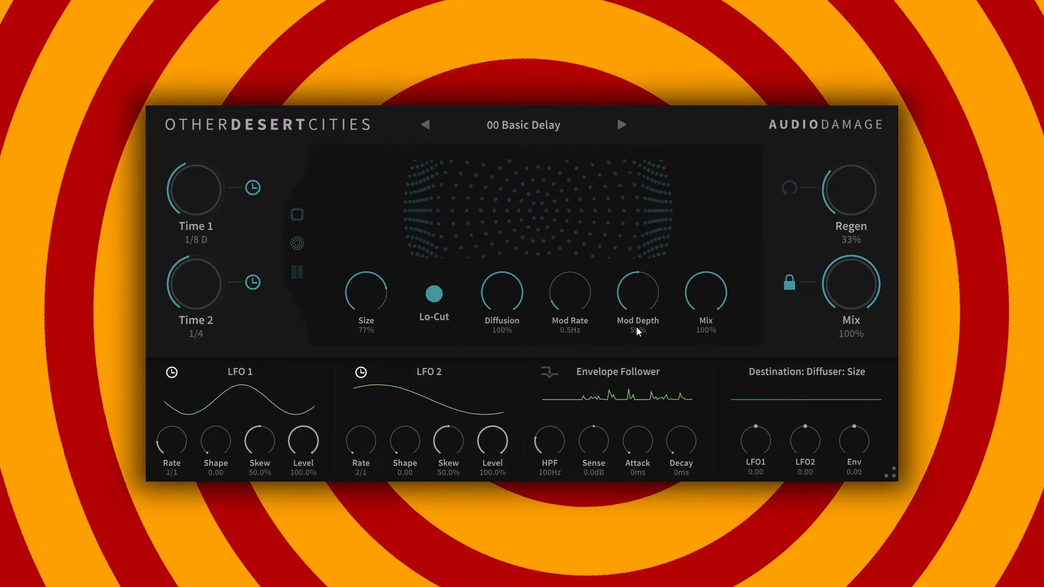
Lower the diffuser's Mix to 21% and set its LFO2 modulation amount to 0.37.
drag(709, 289, 706, 397)
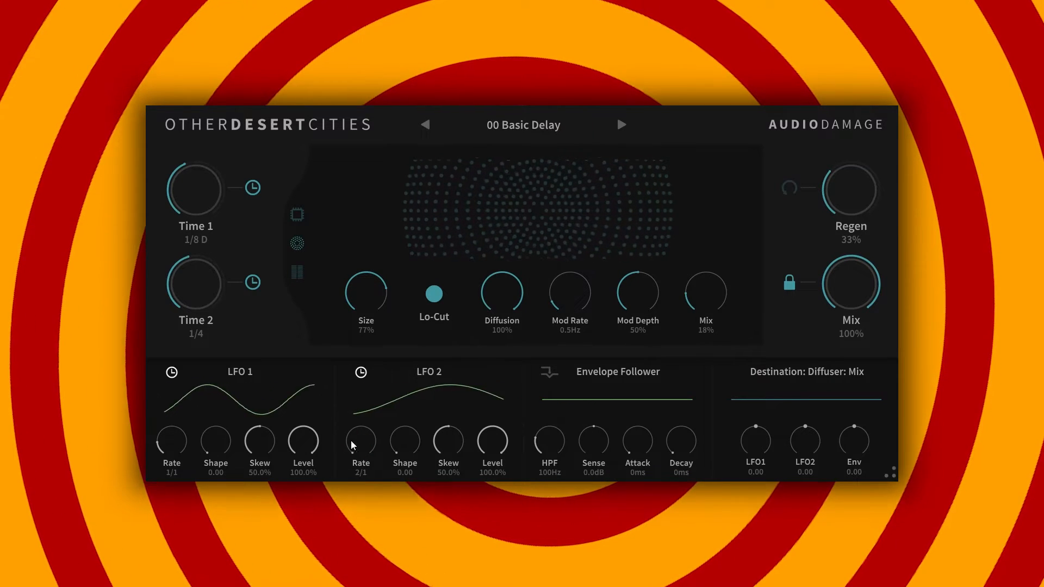
drag(802, 447, 805, 427)
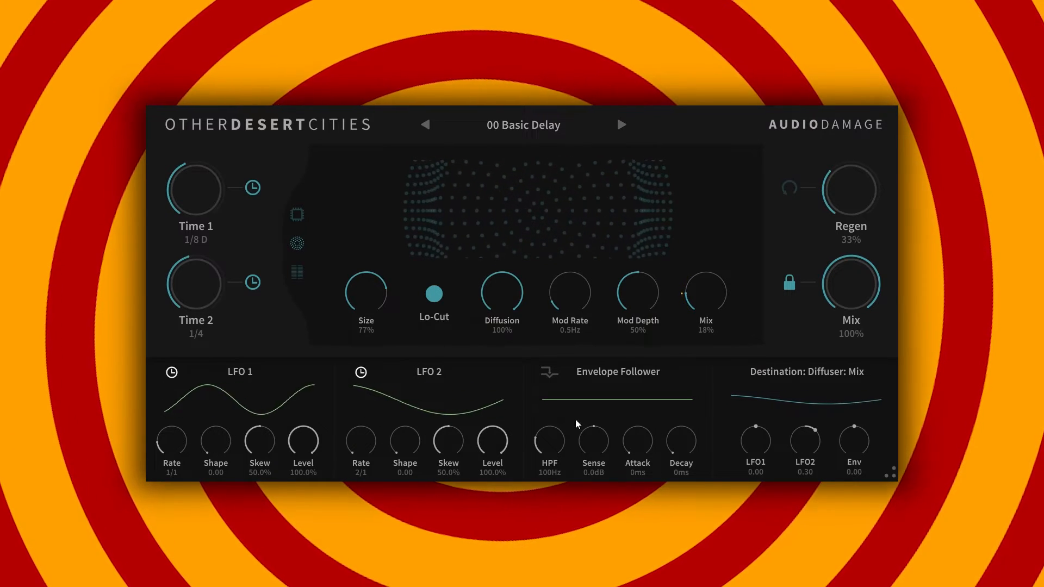
drag(704, 294, 704, 303)
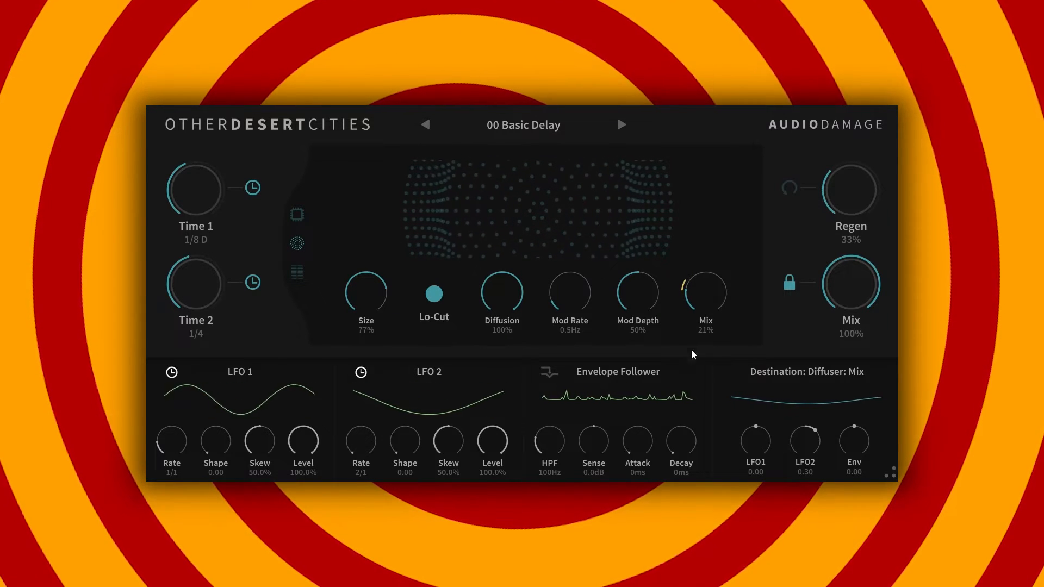
drag(804, 448, 808, 438)
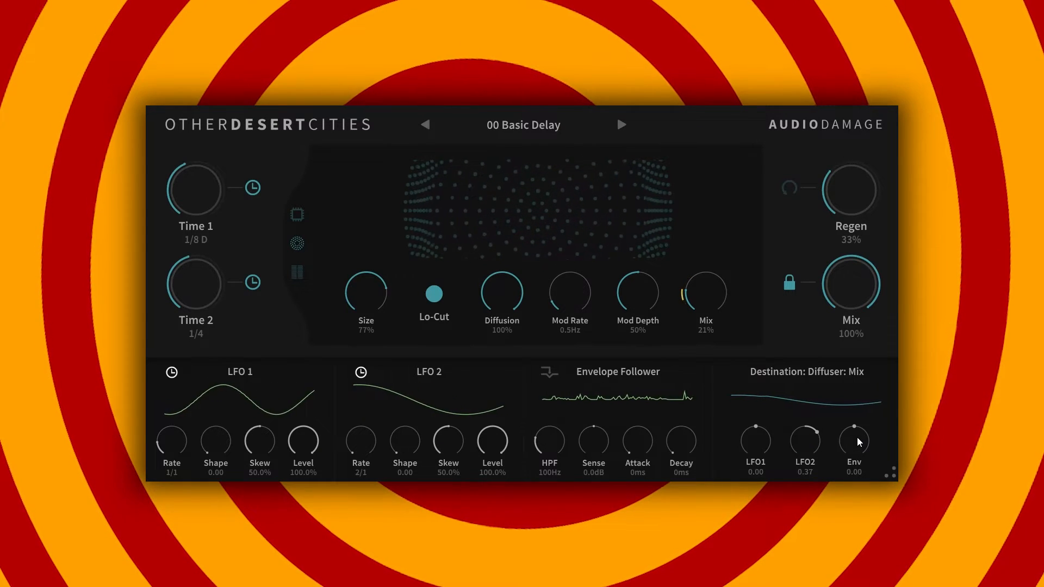
Show the input and output level and pan controls, and set the global Mix to 50%.
click(297, 271)
drag(859, 287, 855, 346)
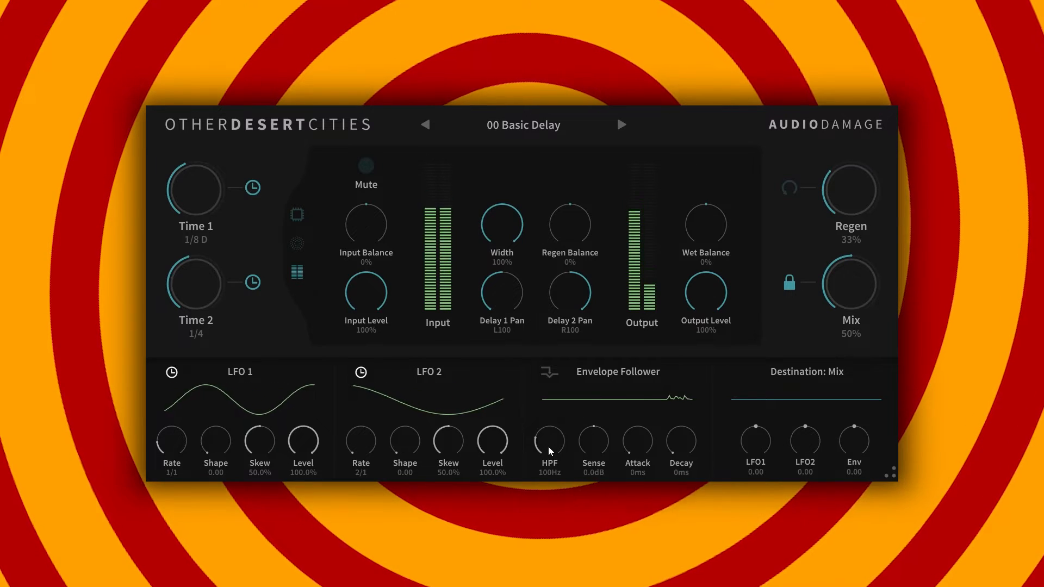
Set the envelope follower's Sense to 11.0dB and Desert Shores' Saturation to 9 with an Env modulation amount of 0.50.
drag(602, 447, 601, 396)
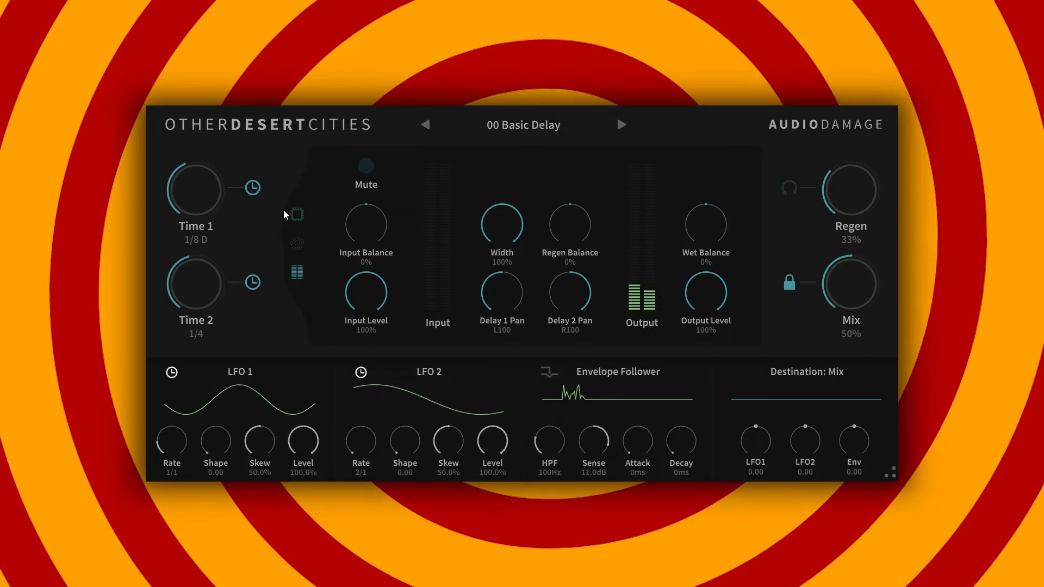
click(297, 243)
click(297, 214)
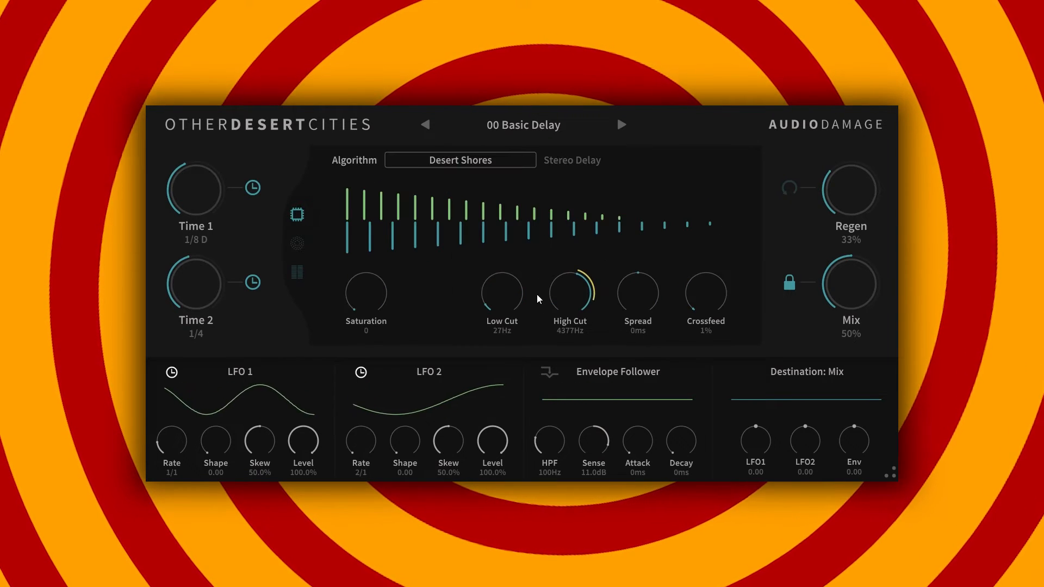
mouse_move(371, 296)
mouse_down()
mouse_move(374, 269)
mouse_move(373, 289)
mouse_up()
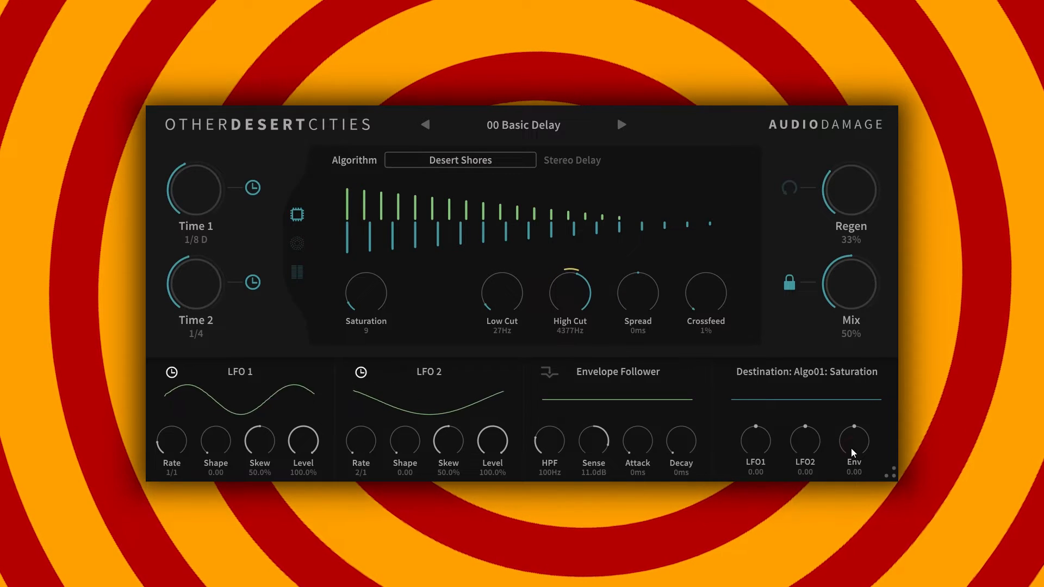
drag(853, 438, 855, 417)
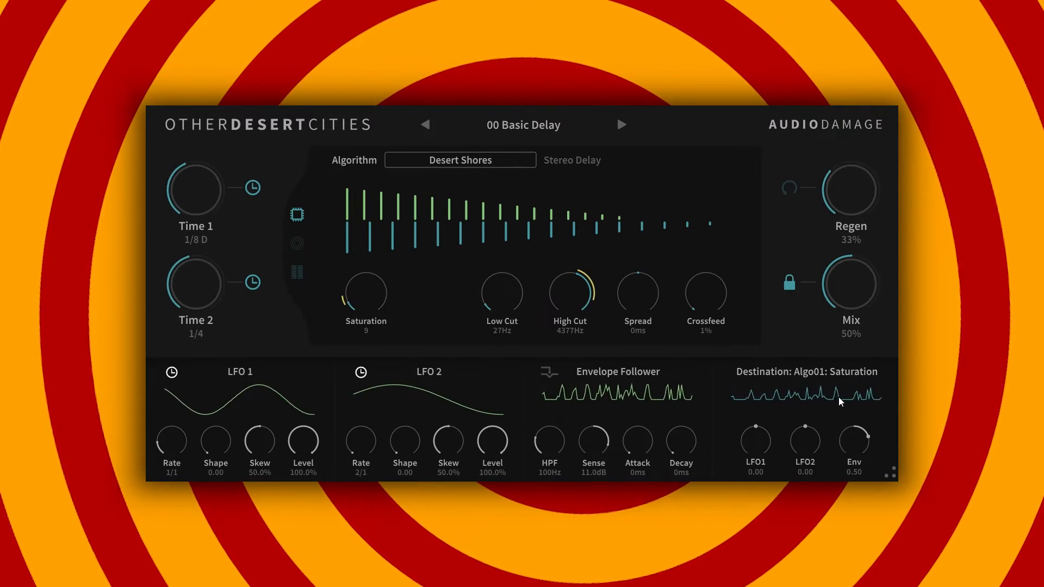
Set the global Mix to 100%, and lower Saturation to 3 with an Env modulation amount of 0.37.
drag(854, 295, 869, 217)
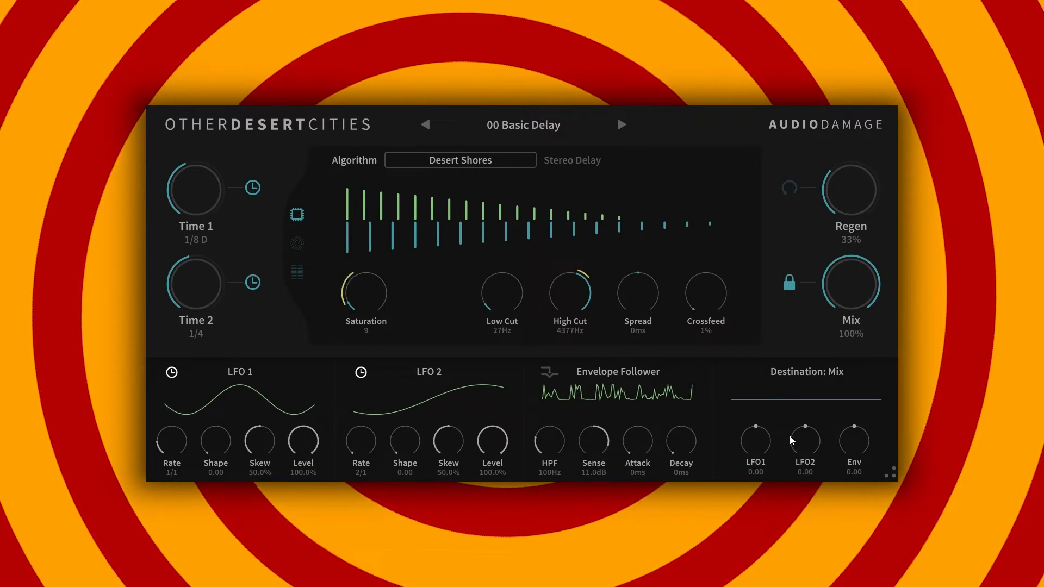
click(396, 299)
mouse_move(859, 441)
mouse_down()
mouse_move(875, 434)
mouse_move(858, 459)
mouse_up()
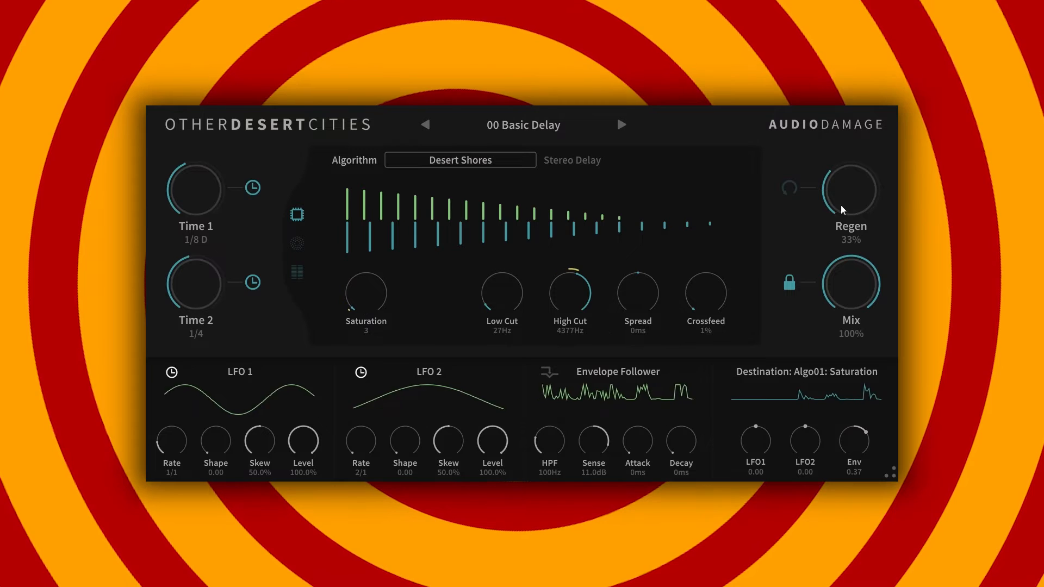
Set the Output Level to 90% and switch the delay algorithm to Mirage.
click(297, 271)
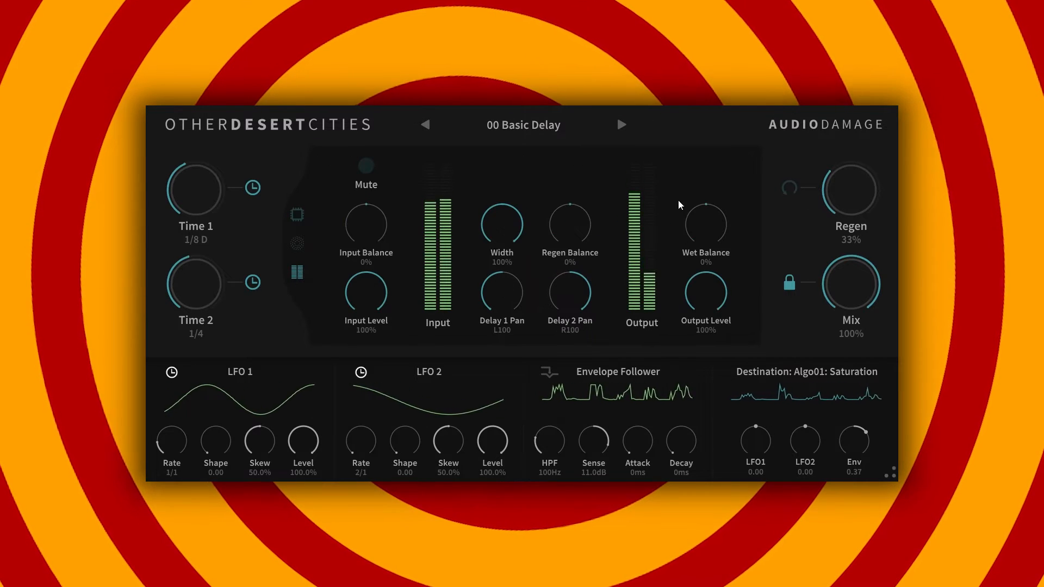
drag(708, 278, 709, 306)
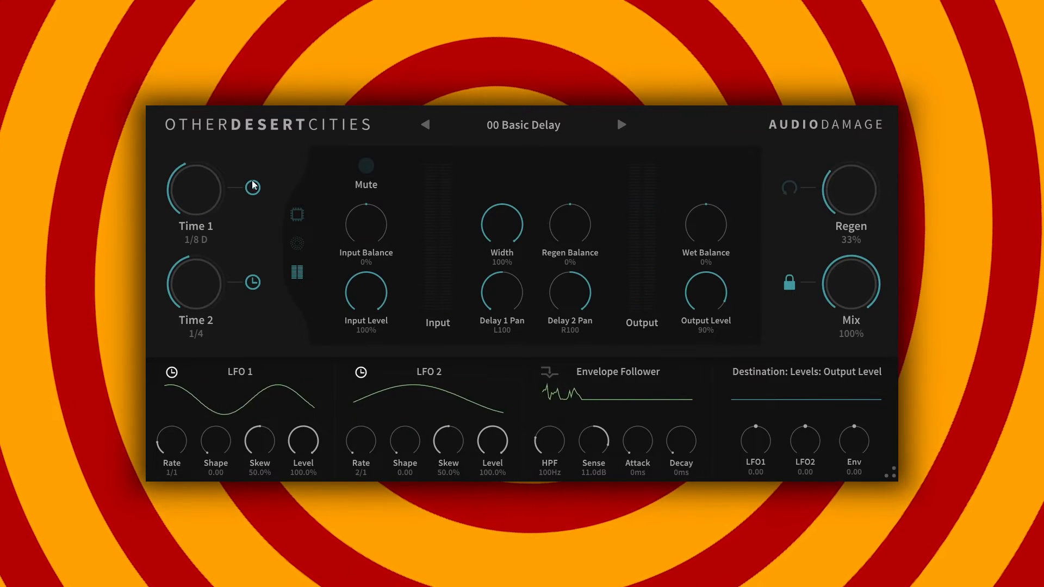
click(296, 215)
click(444, 164)
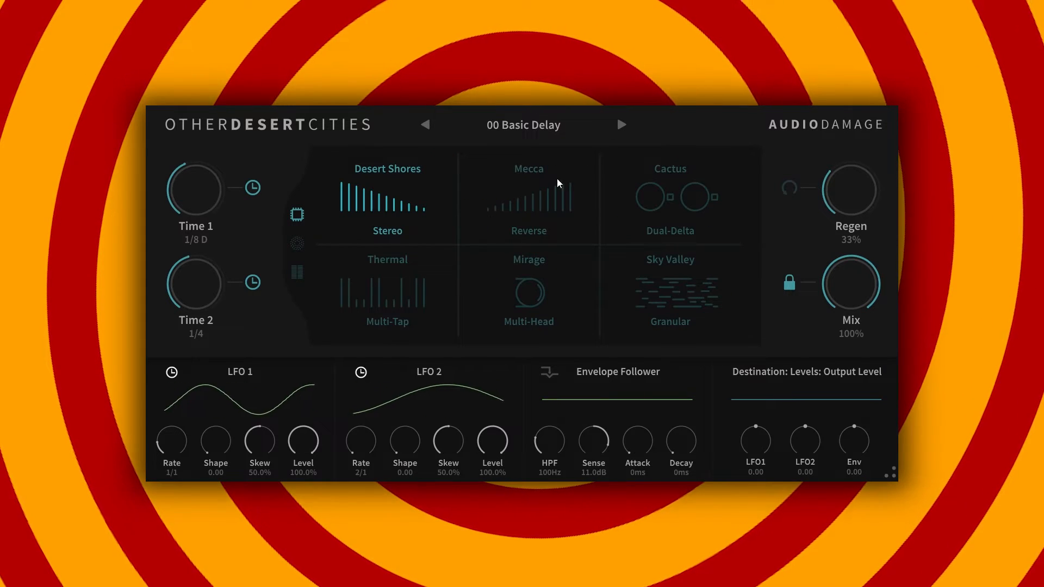
click(535, 289)
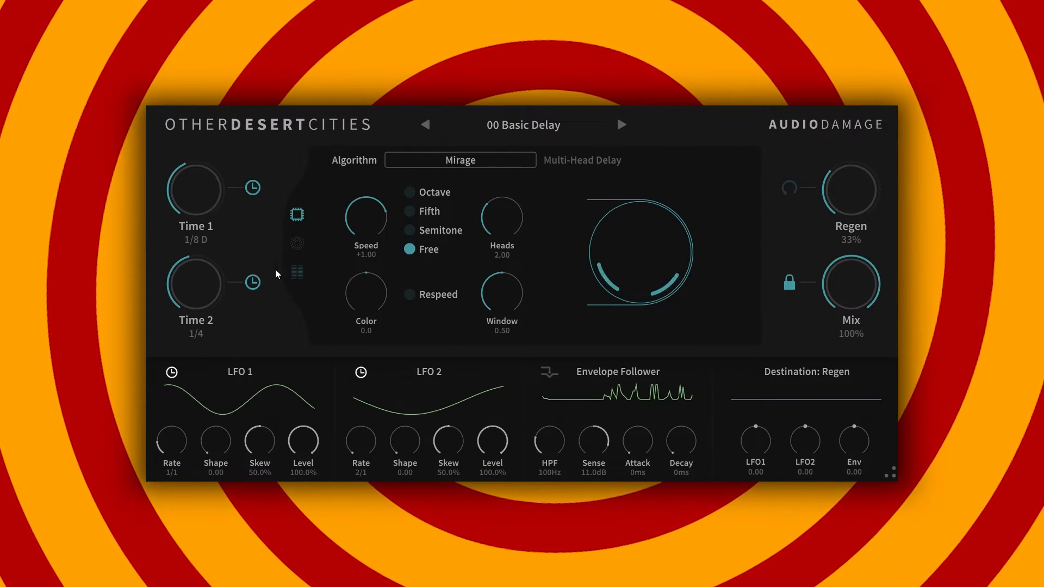
Reset the Output Level to 100% and return to the Mirage algorithm's controls.
click(301, 273)
click(705, 292)
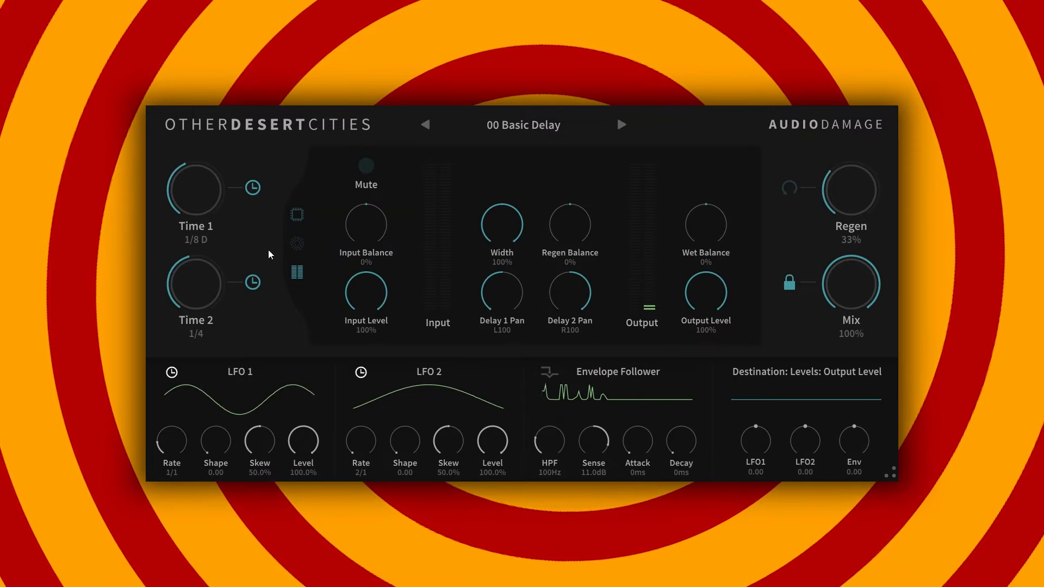
click(297, 215)
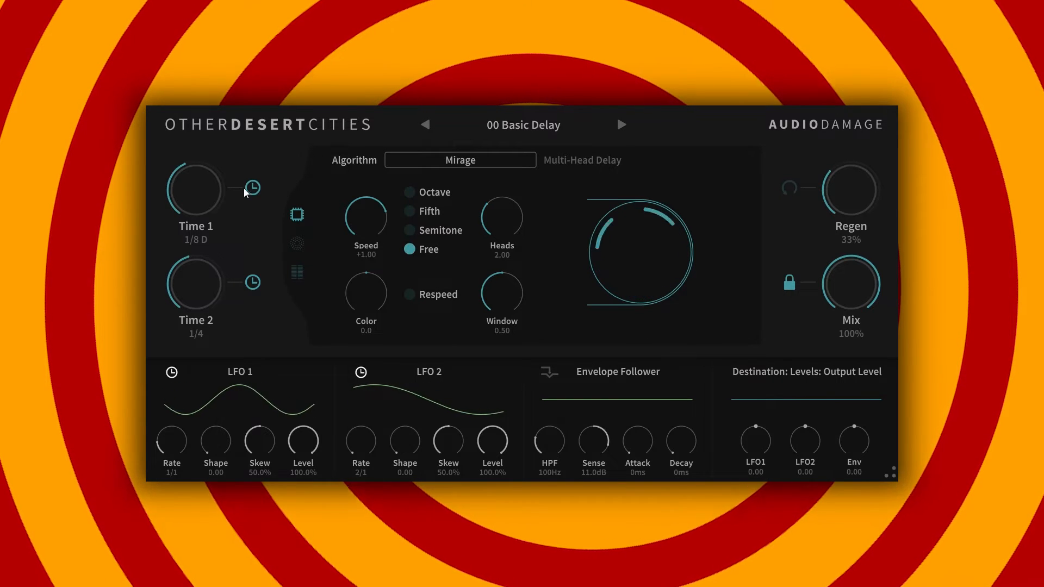
Try an LFO1 modulation amount of -0.16 on Mirage's Speed, reset it, and set the Env amount to 0.18.
click(372, 218)
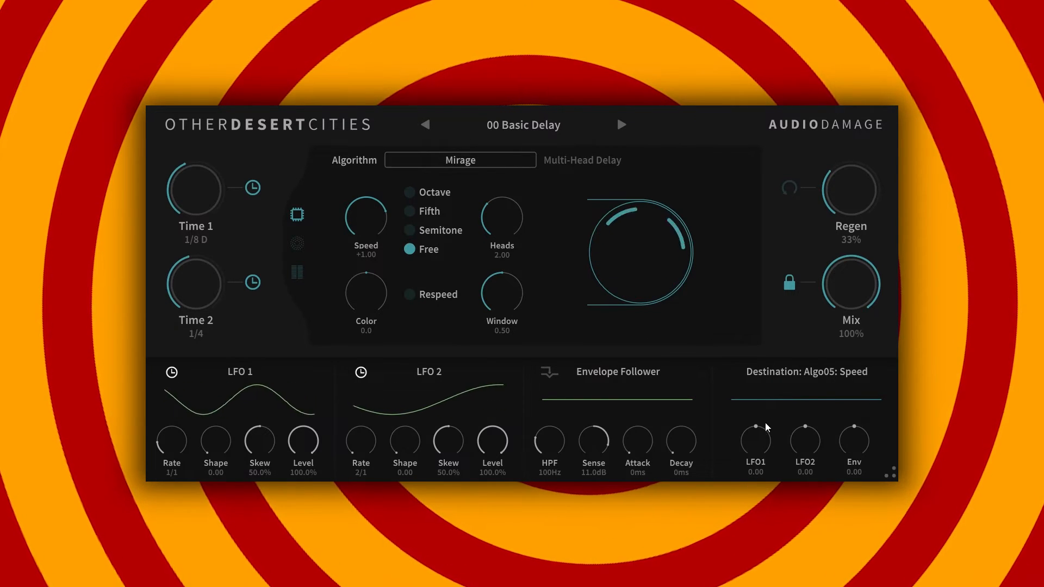
drag(759, 445, 740, 453)
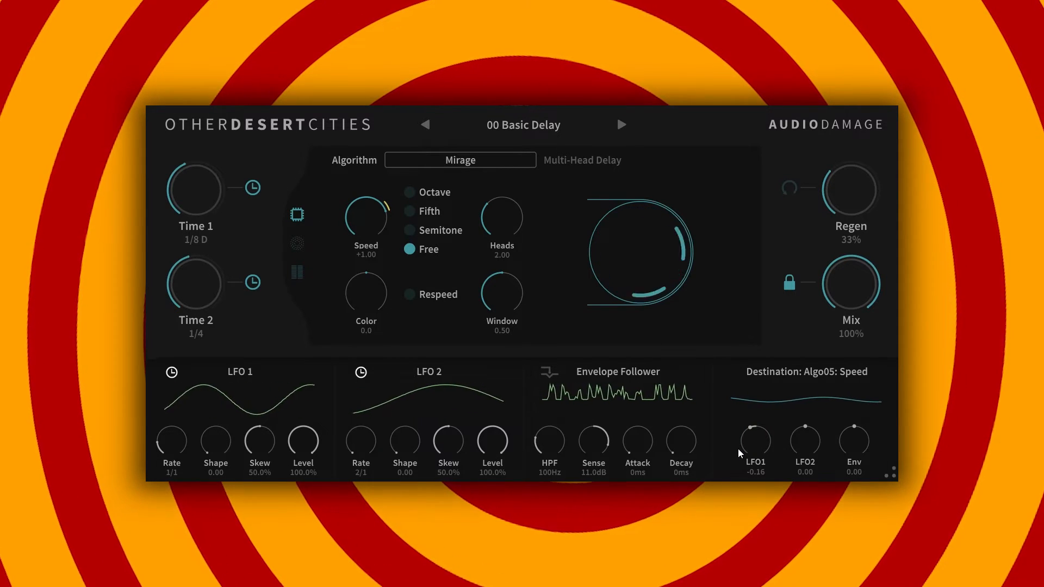
drag(752, 446, 756, 444)
double_click(756, 445)
drag(849, 448, 850, 439)
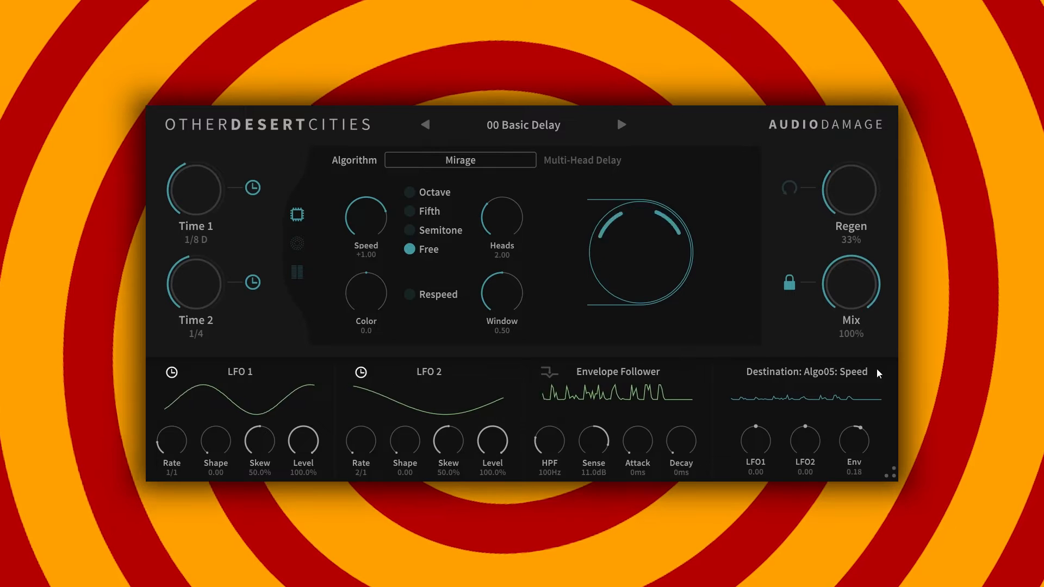
Try the global Mix at 50%, return it to 100%, and set its Env modulation amount to -0.18.
drag(860, 279, 851, 321)
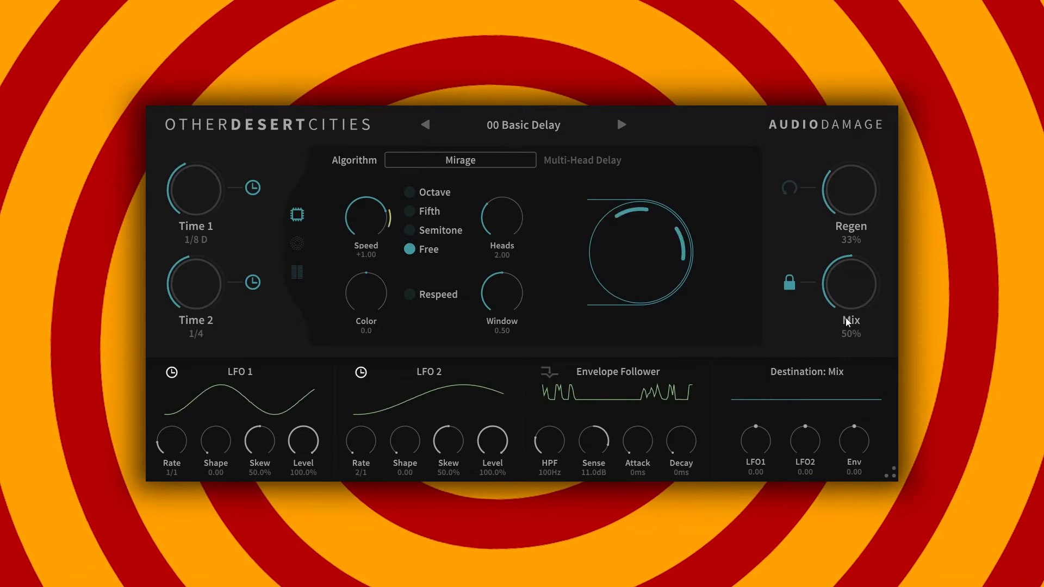
drag(844, 313, 844, 311)
double_click(844, 311)
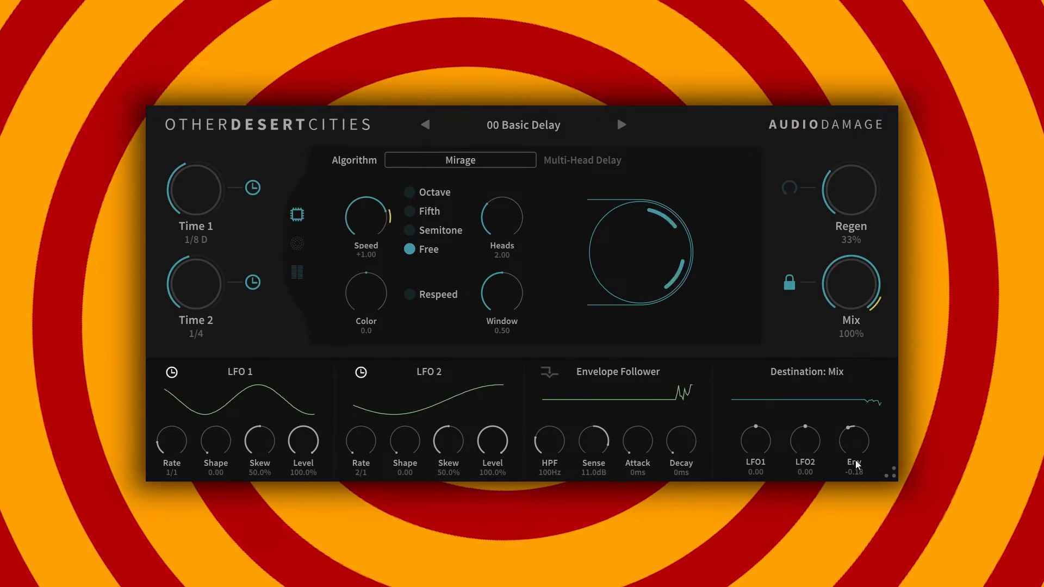
Set Mirage's Heads to 4.00 and Color's LFO1 modulation amount to 0.37.
drag(497, 252, 520, 165)
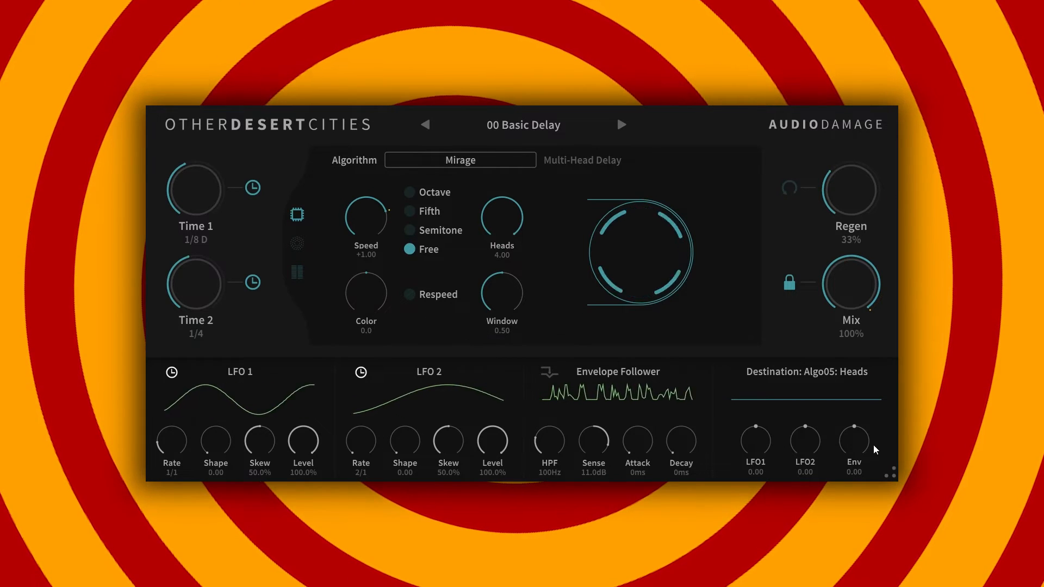
click(370, 294)
drag(761, 436, 761, 412)
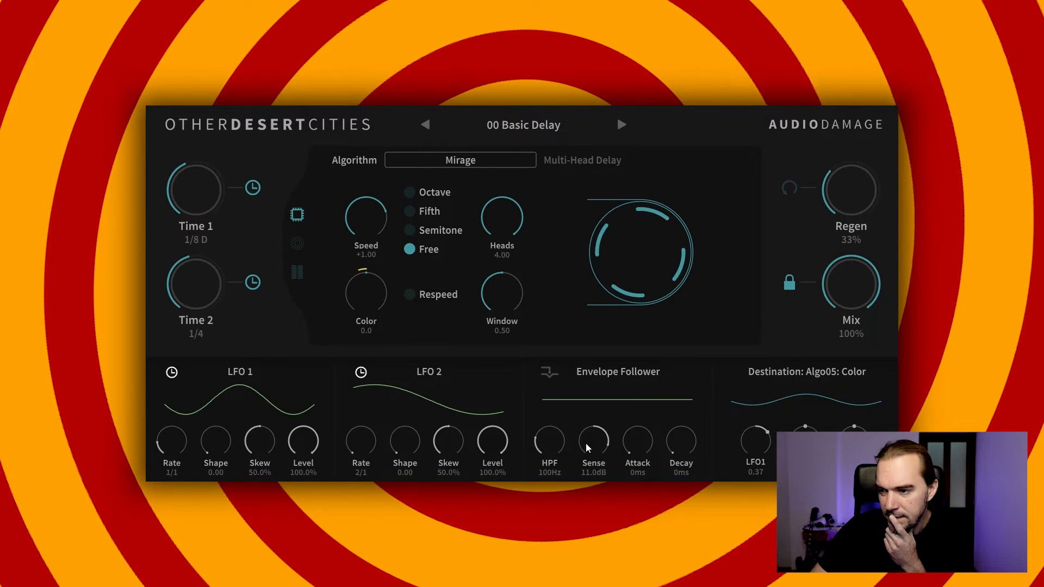
Try the toggle option beside the Envelope Follower title and switch it off again.
click(549, 373)
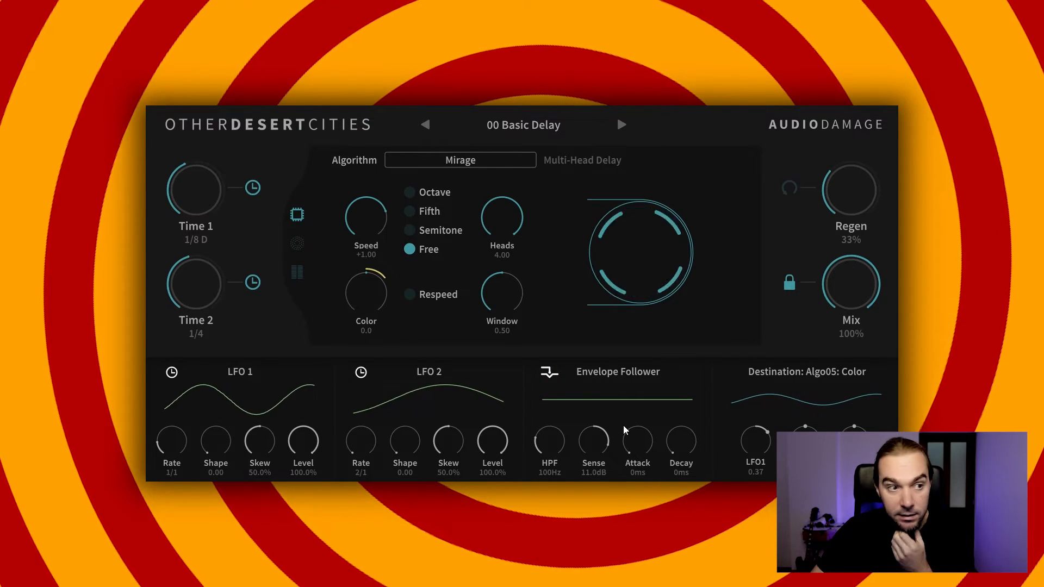
click(548, 372)
click(548, 371)
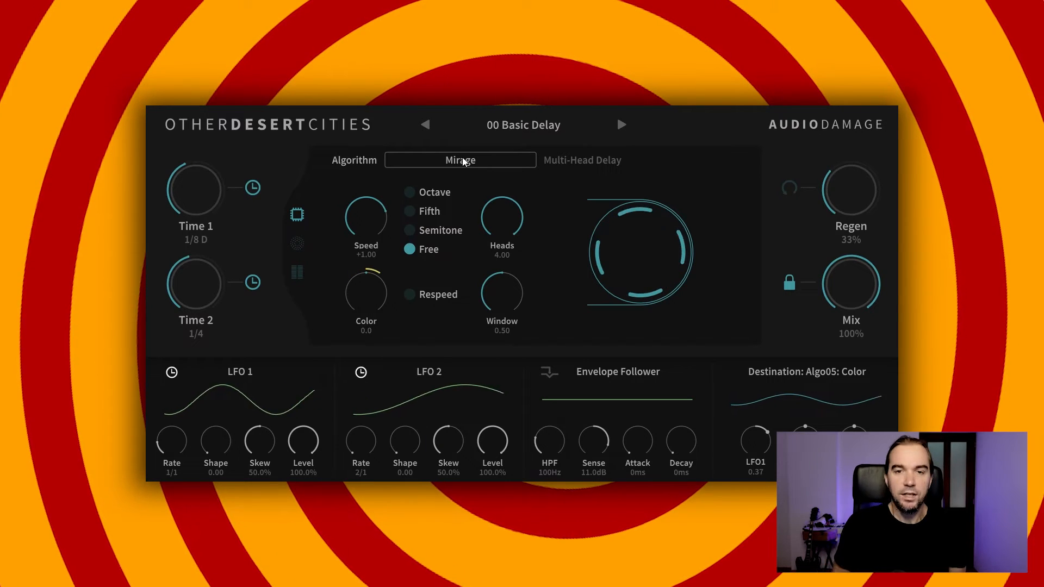
Reselect the Mirage algorithm from the algorithm overview and raise its Speed to +1.56.
click(503, 165)
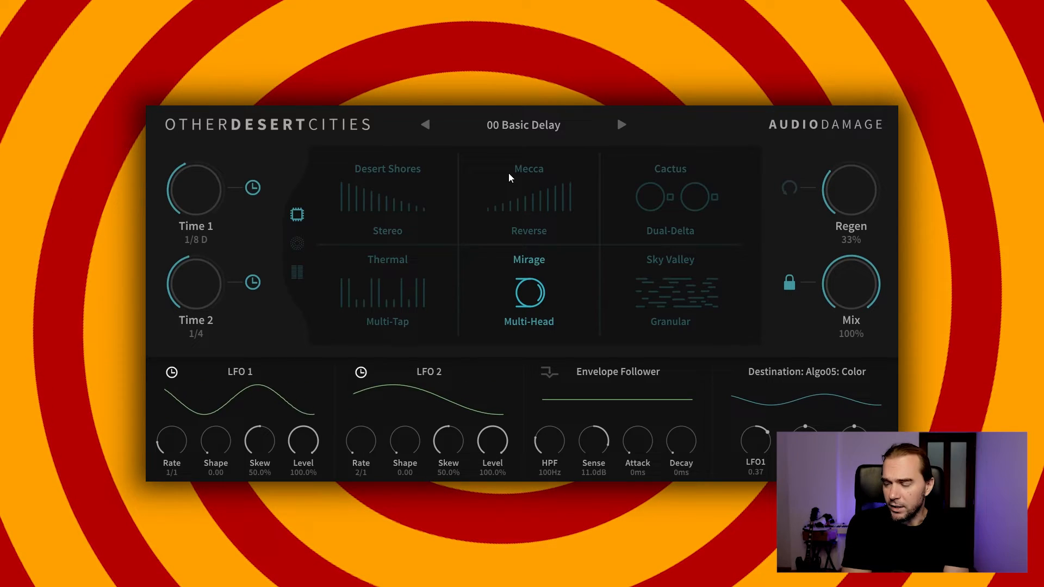
click(527, 291)
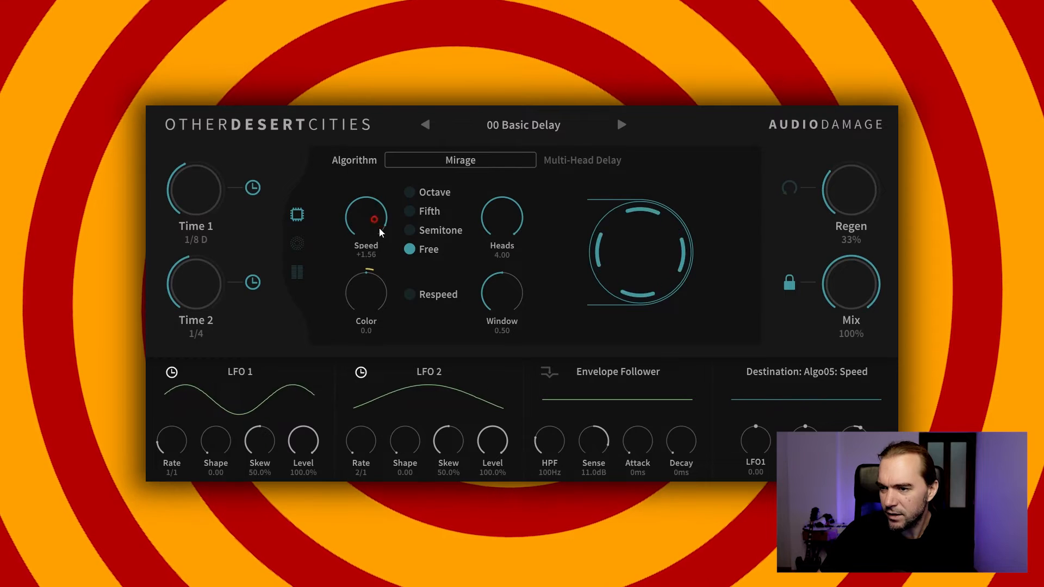
Switch the delay algorithm to Desert Shores and take a brief look at the Factory preset browser.
click(518, 164)
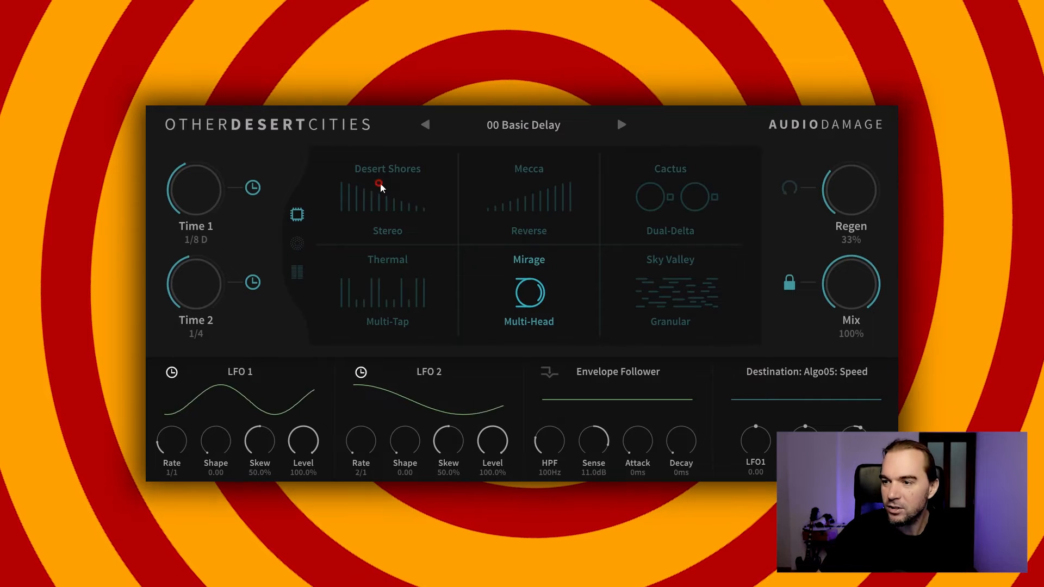
click(430, 196)
click(517, 138)
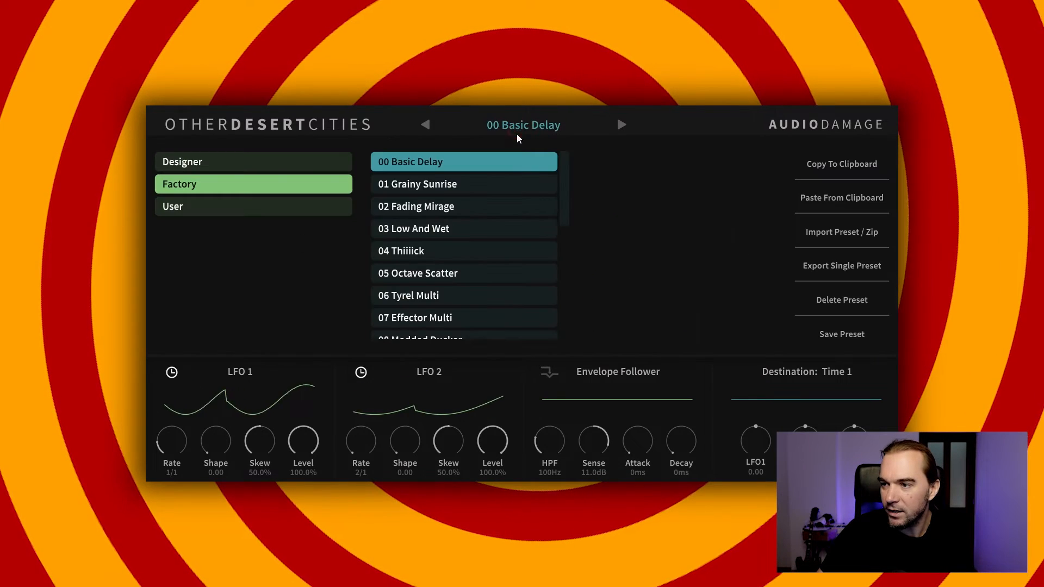
click(516, 136)
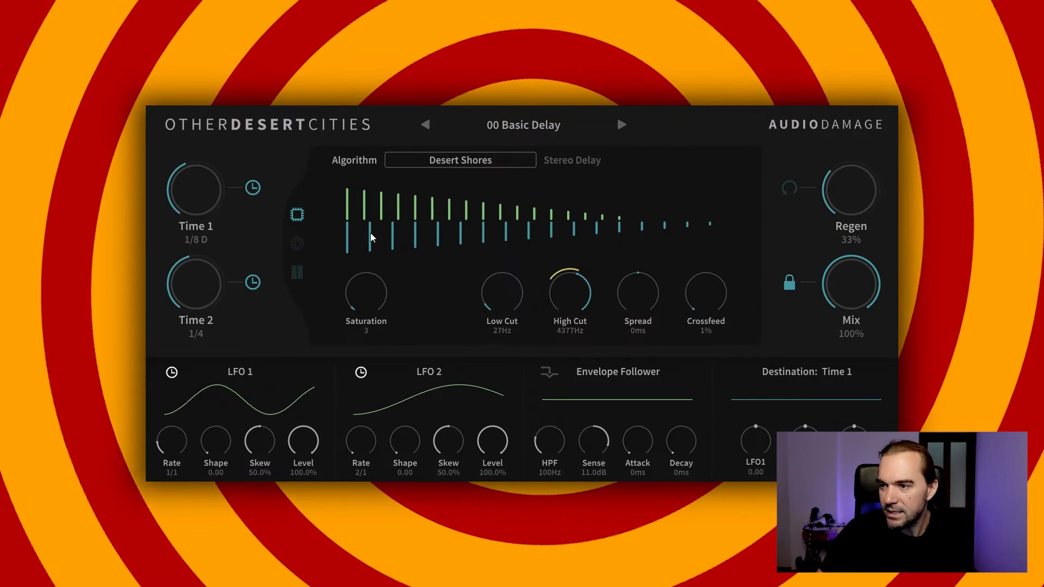
Switch to the Sky Valley algorithm, and reload the 00 Basic Delay preset by way of 01 Grainy Sunrise.
click(499, 160)
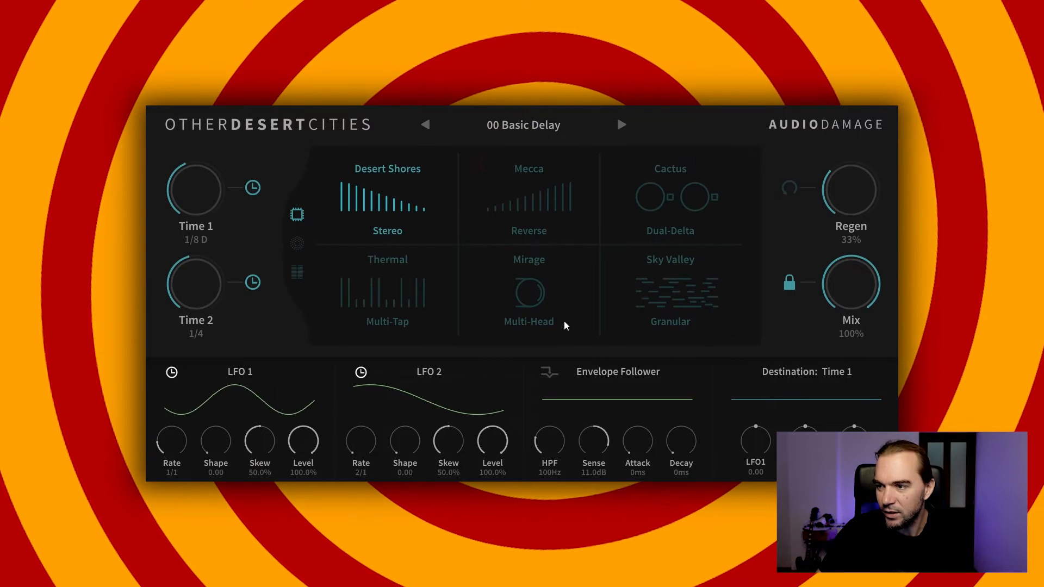
click(675, 314)
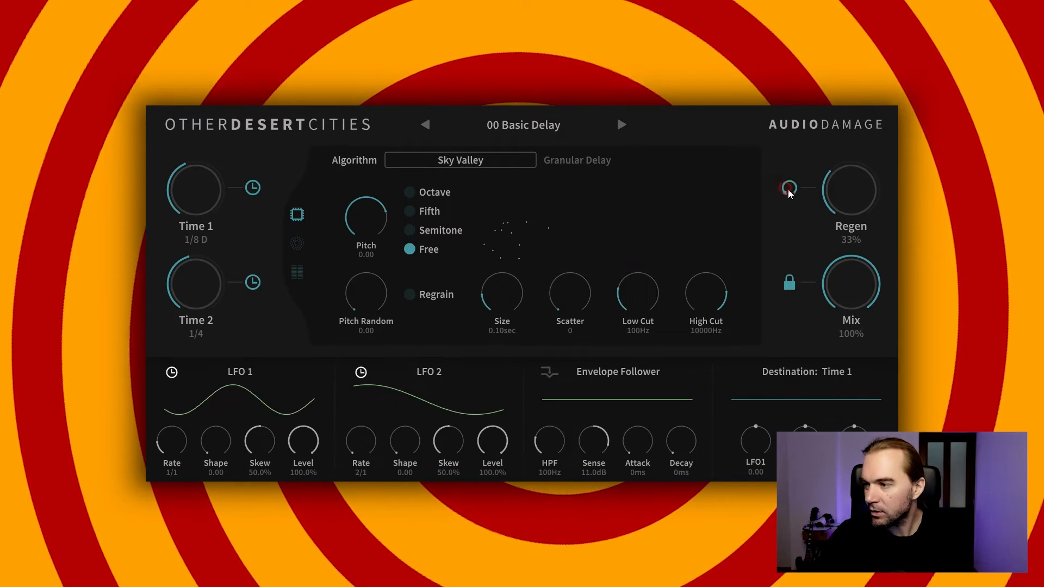
click(621, 125)
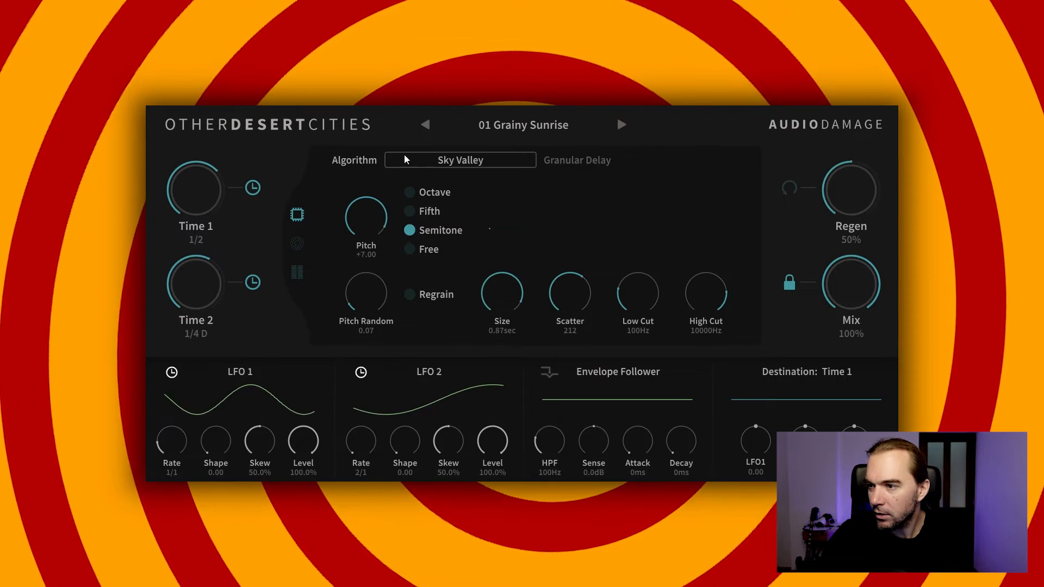
click(427, 126)
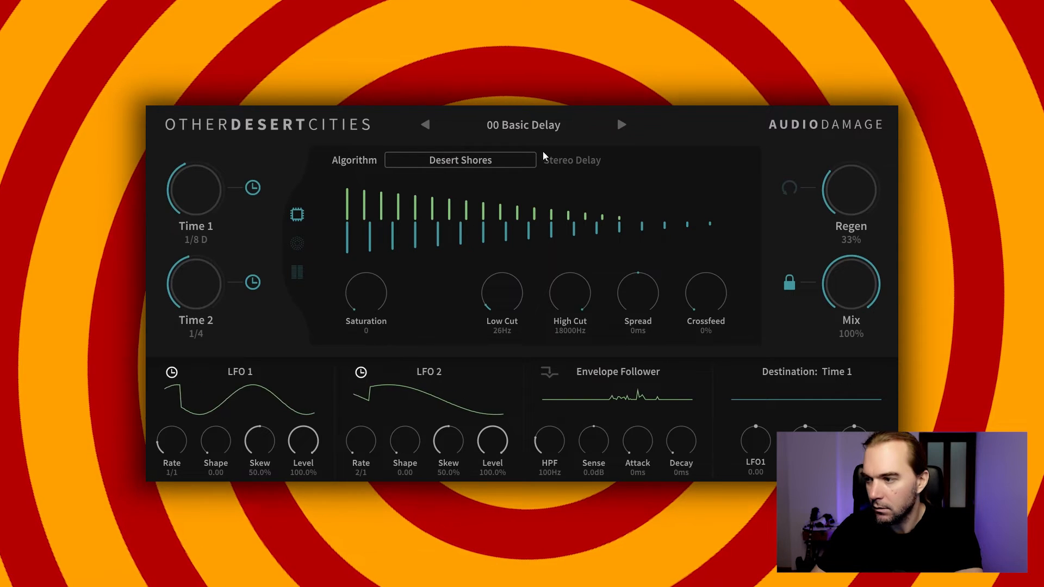
Set the global Mix to 50% and enable the loop switch beside Regen.
click(842, 288)
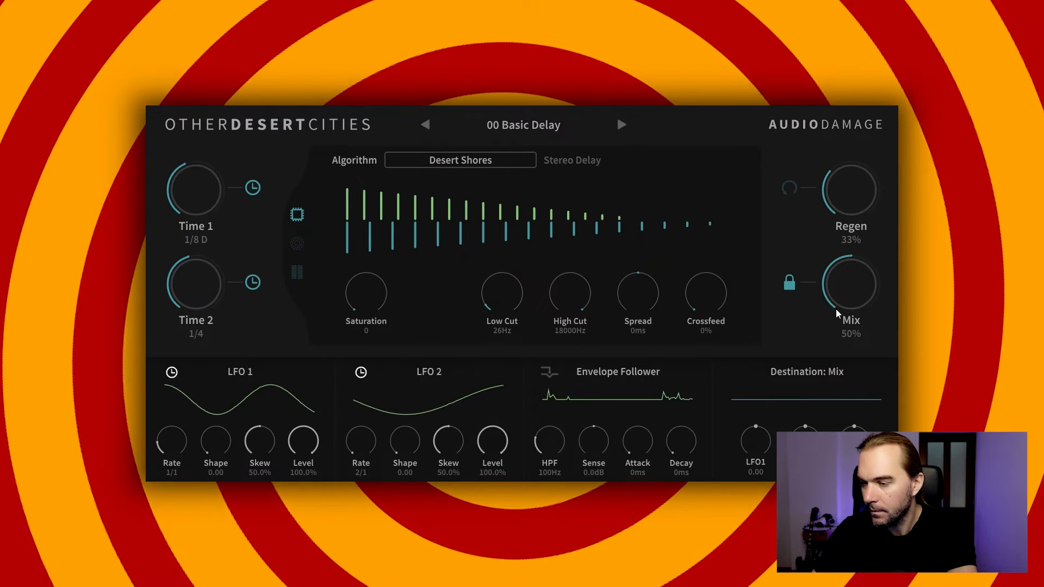
click(791, 187)
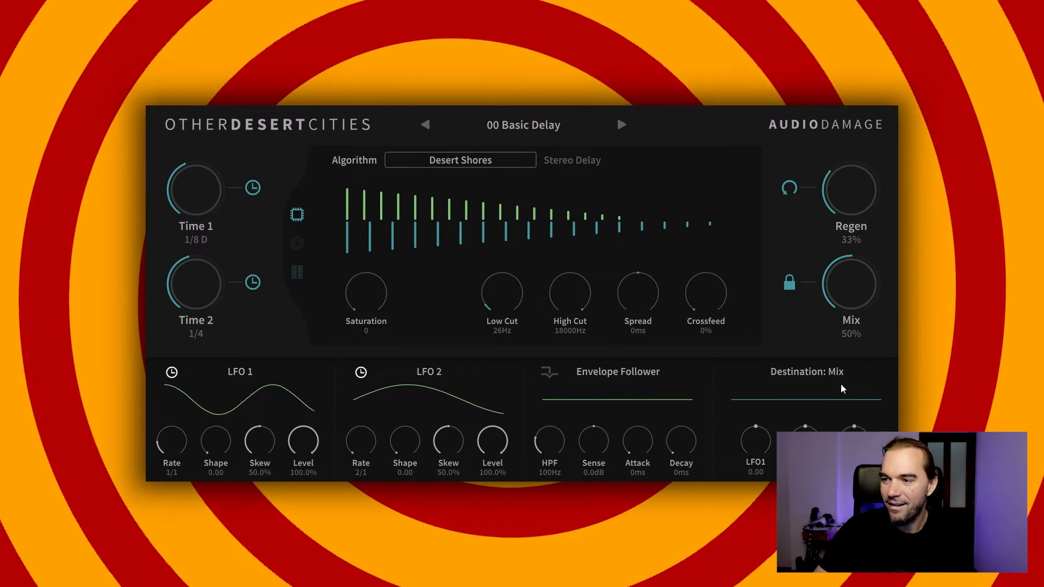
Set Desert Shores' High Cut to 18000Hz, Low Cut to 20Hz and Saturation to 14.
drag(572, 383, 568, 333)
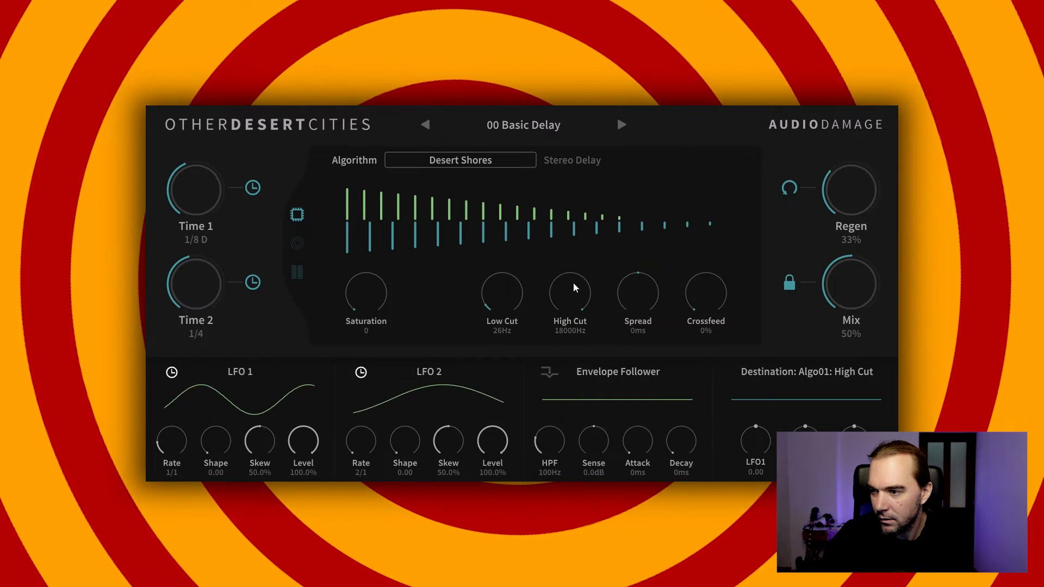
drag(510, 283, 521, 429)
drag(376, 300, 374, 277)
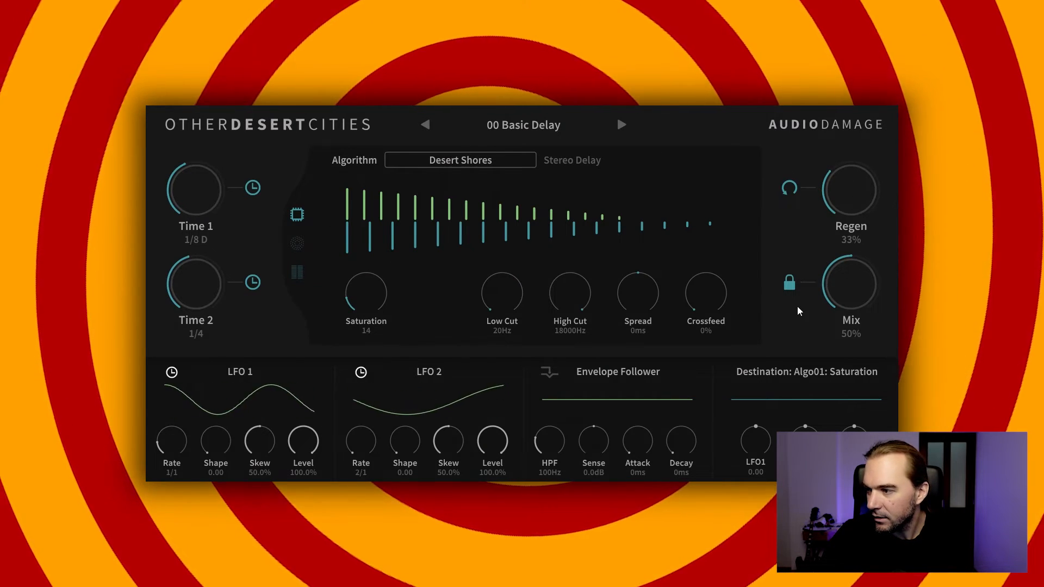
mouse_move(850, 321)
mouse_down()
mouse_move(854, 332)
mouse_move(860, 318)
mouse_up()
drag(846, 216, 850, 243)
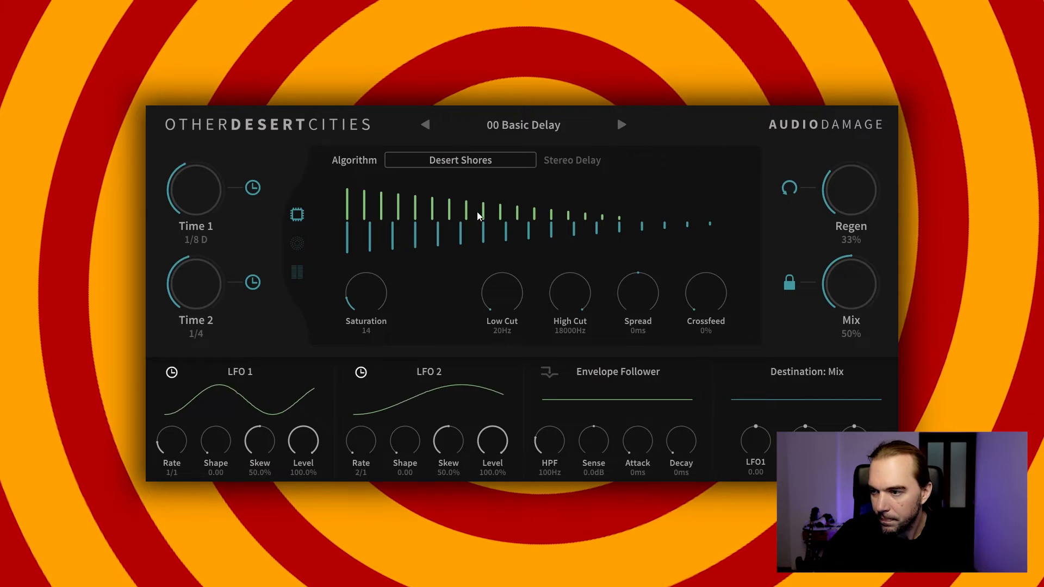
Set the diffuser's Mix to 0%, and unsync the delay times with Time 1 at 1.02s and Time 2 at 0.65s.
click(297, 243)
drag(734, 302, 710, 336)
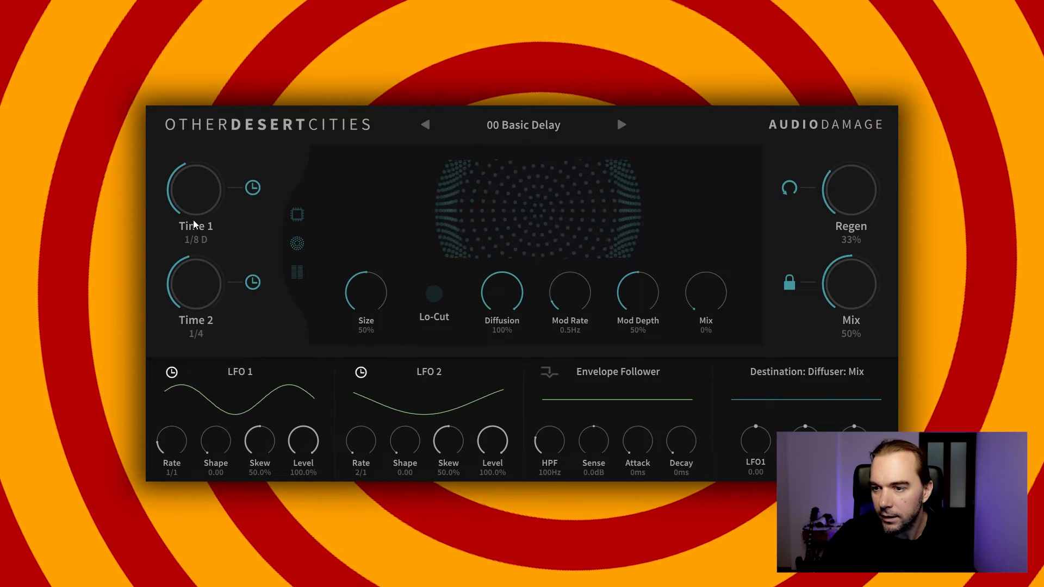
click(255, 188)
drag(204, 200, 207, 194)
drag(202, 293, 203, 308)
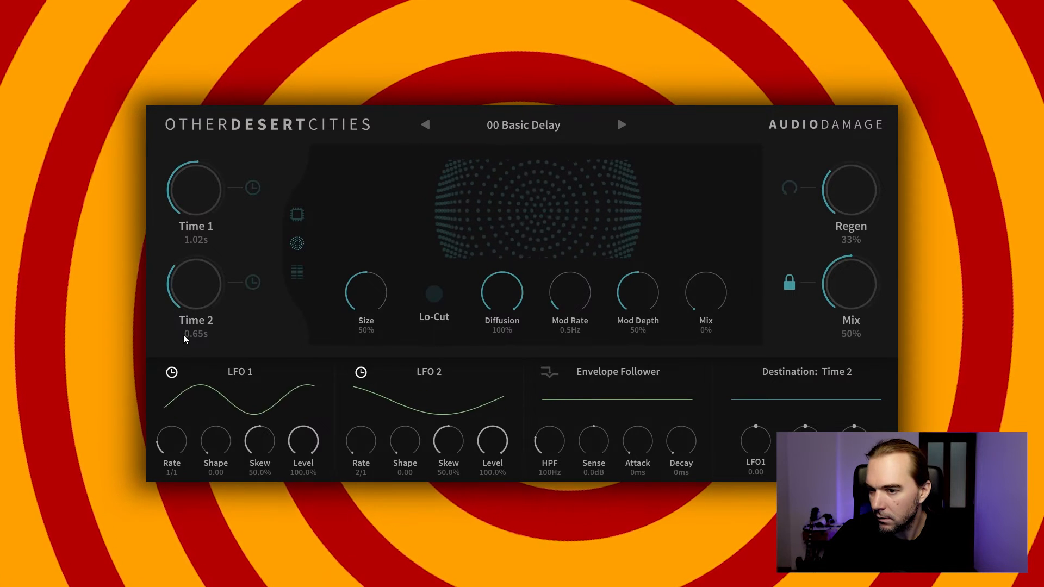
Enable the loop switch beside Regen, and set Desert Shores' Spread to 22ms and Crossfeed to 36%.
click(791, 188)
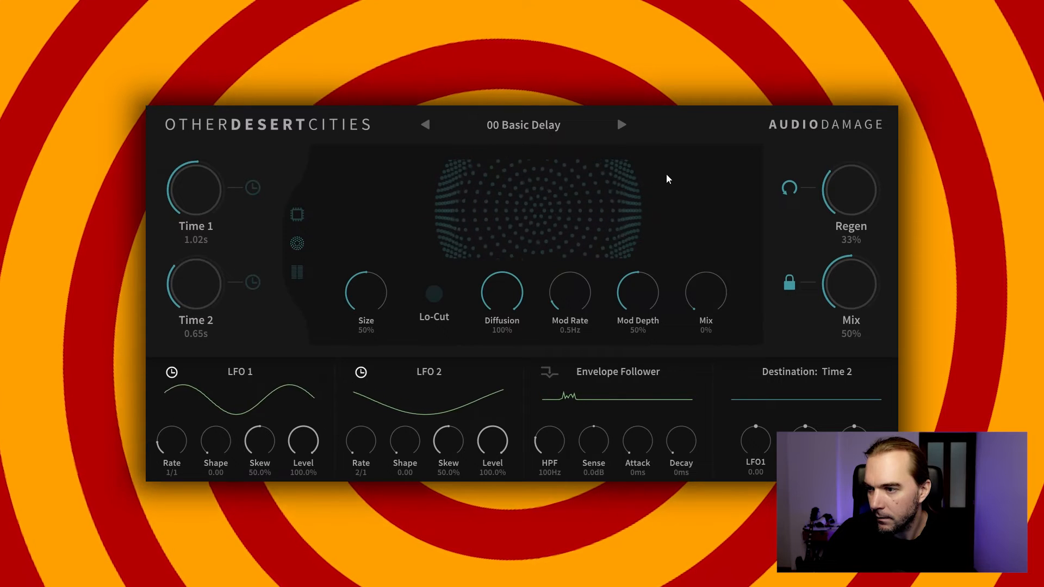
click(298, 215)
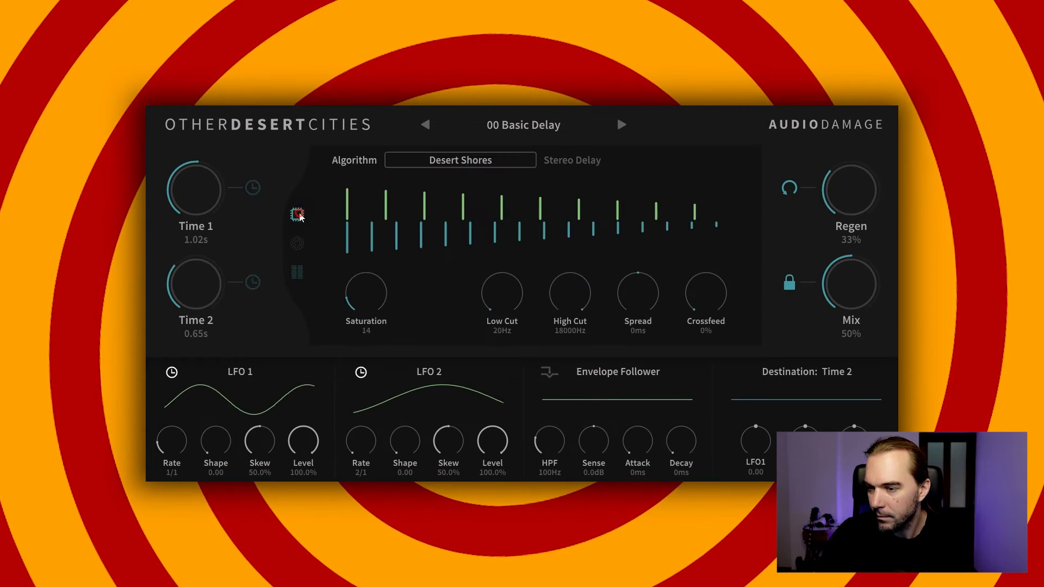
drag(627, 306, 633, 293)
drag(702, 289, 703, 245)
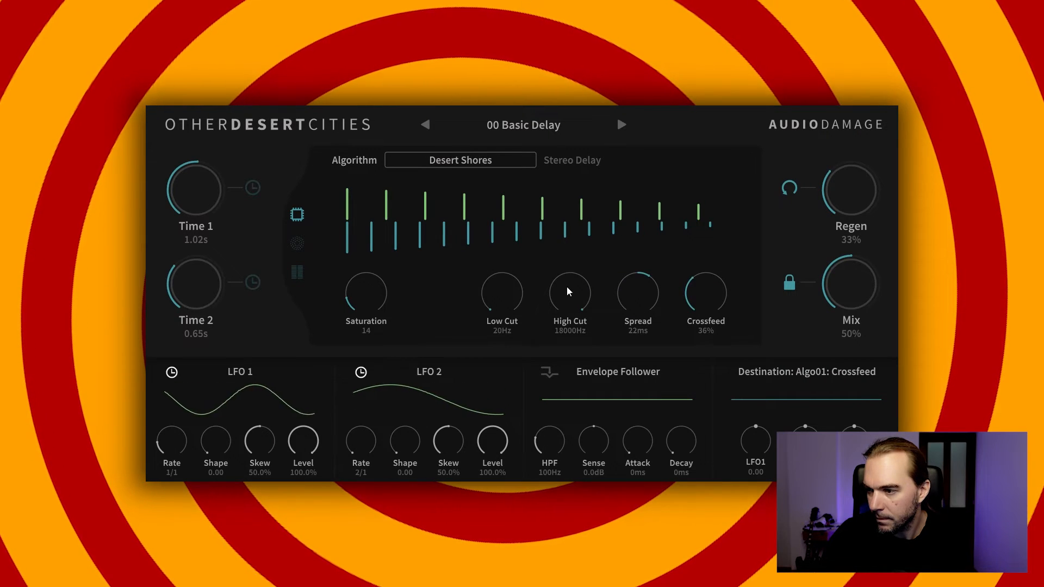
Sweep High Cut down and back to 18000Hz, set Low Cut to 31Hz, and set Saturation to 19 with slight LFO 2 modulation.
drag(565, 294, 578, 344)
drag(578, 440, 586, 302)
mouse_move(500, 308)
mouse_down()
mouse_move(507, 271)
mouse_move(507, 310)
mouse_up()
mouse_move(371, 307)
mouse_down()
mouse_move(370, 289)
mouse_move(372, 302)
mouse_up()
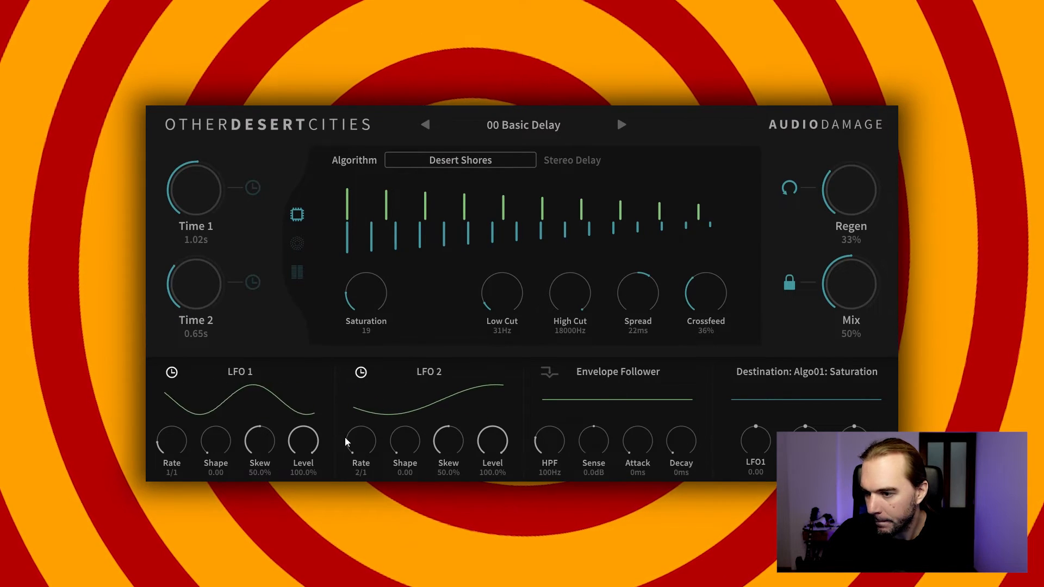
click(365, 298)
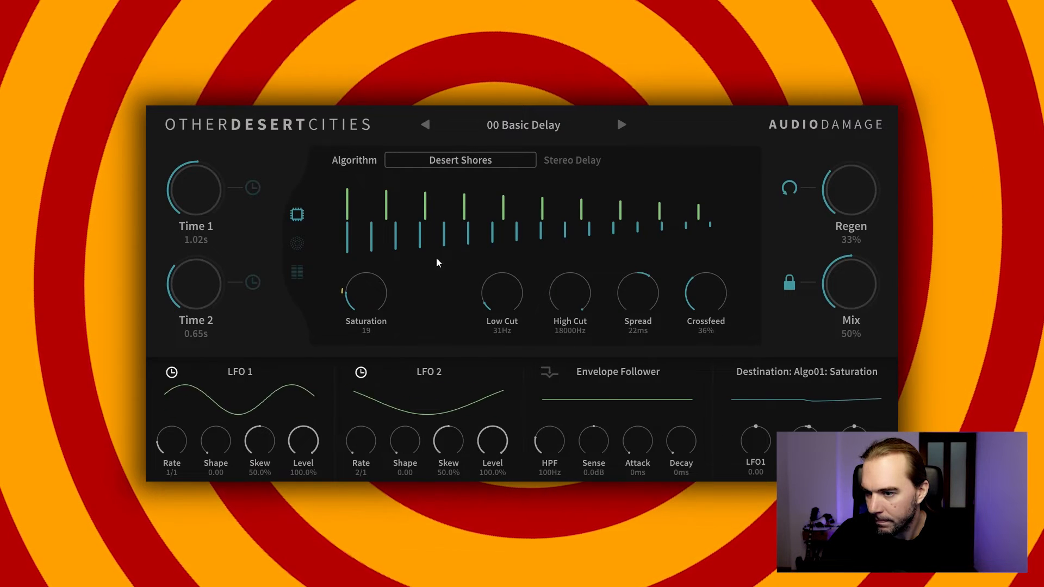
Modulate the diffuser's Mix with LFO 2, and set LFO 2's Rate to 1/1.
click(296, 243)
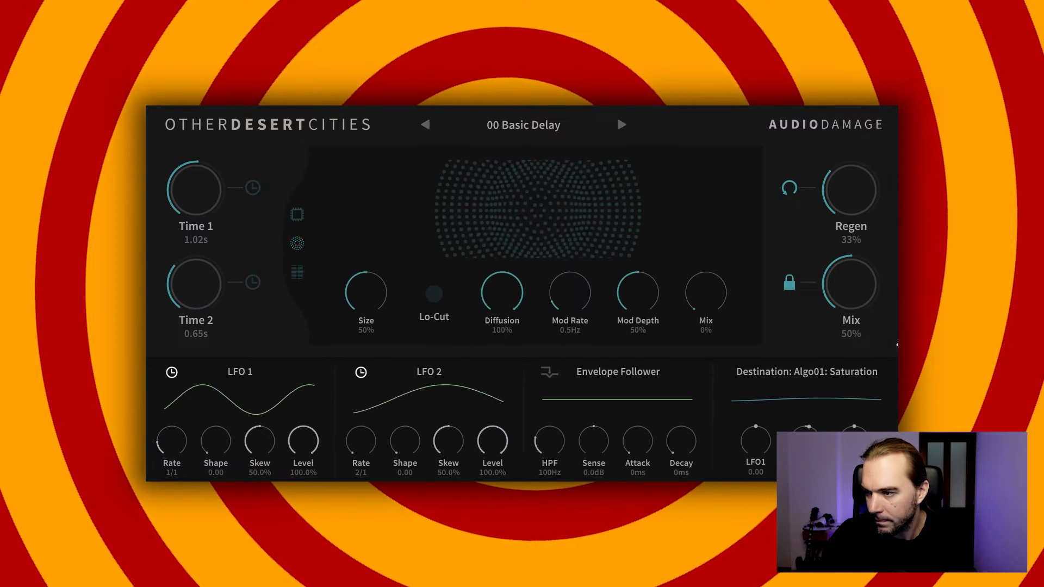
click(701, 288)
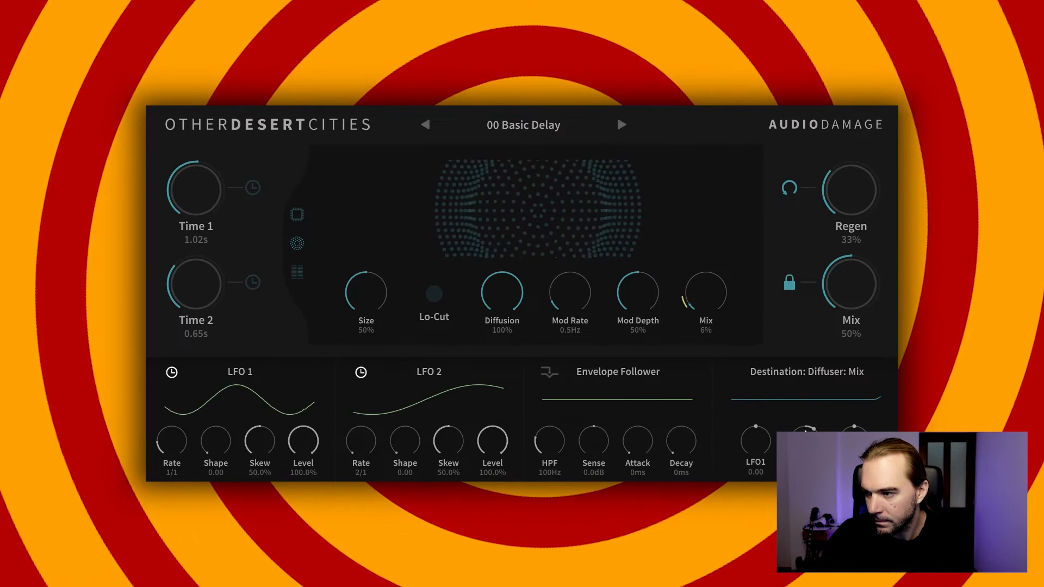
drag(365, 442, 364, 416)
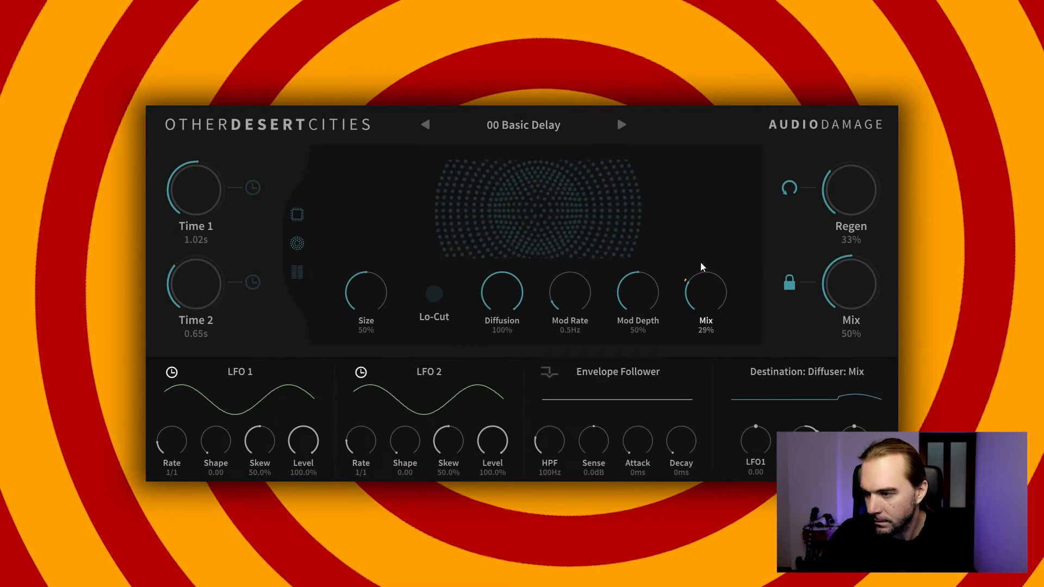
Set the diffuser's Size to 42% and Mod Rate to 0.8Hz, and enable Lo-Cut.
click(380, 296)
drag(576, 302, 576, 294)
click(437, 300)
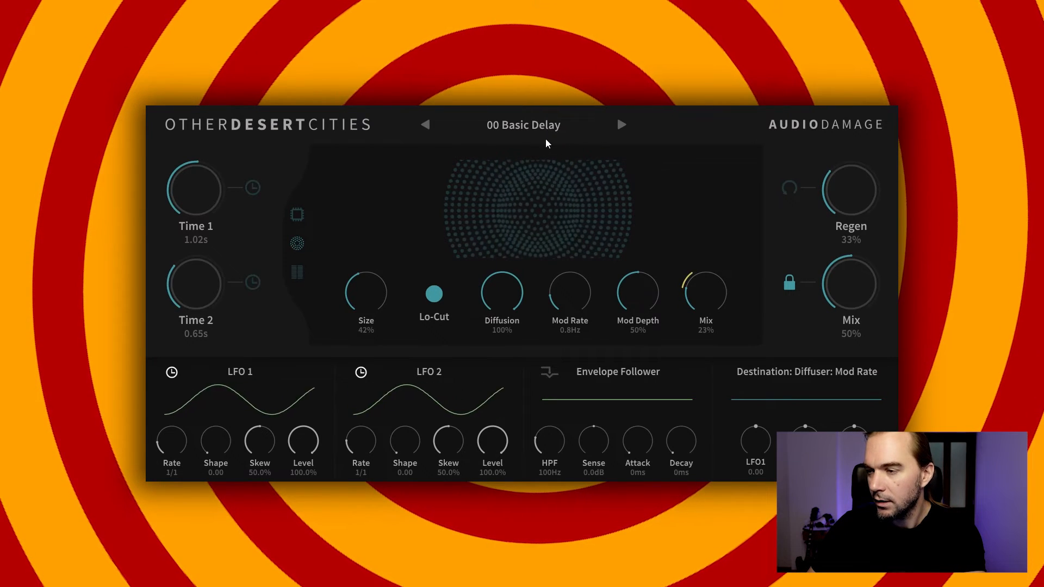
Load the 01 Grainy Sunrise preset, and look through the Designer and Factory preset folders.
click(526, 124)
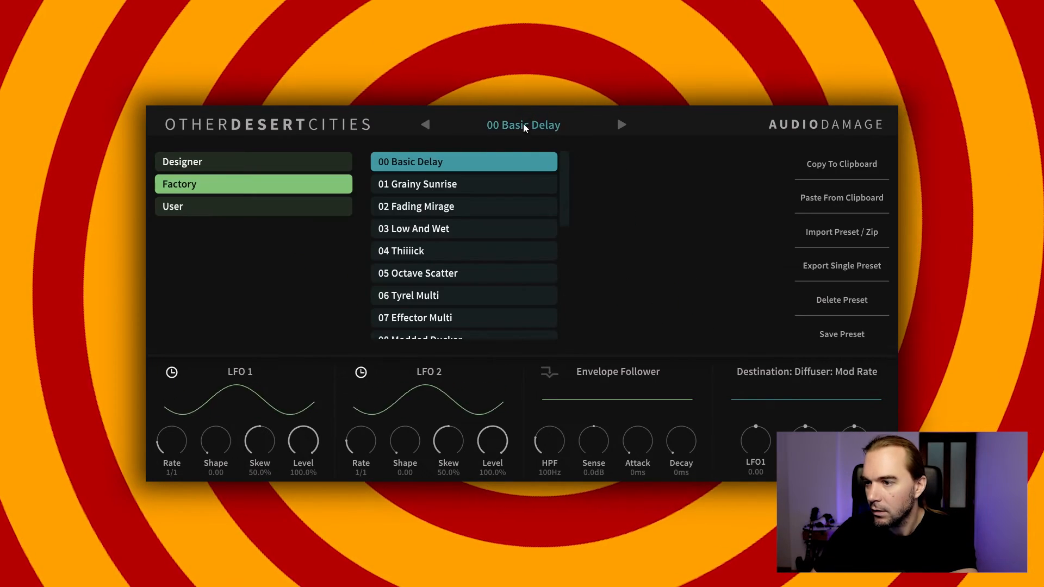
click(422, 184)
click(256, 166)
click(424, 166)
click(428, 185)
click(429, 211)
click(264, 185)
scroll(460, 179, down, 3)
scroll(450, 187, up, 3)
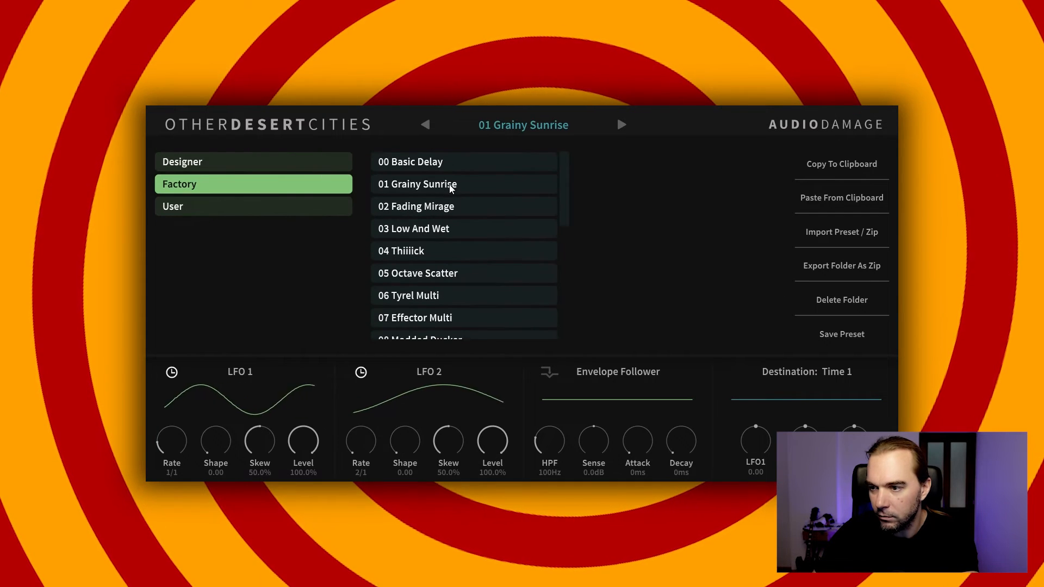
Check the User and Designer preset folders, and load 00 Basic Delay from the Factory folder.
click(251, 207)
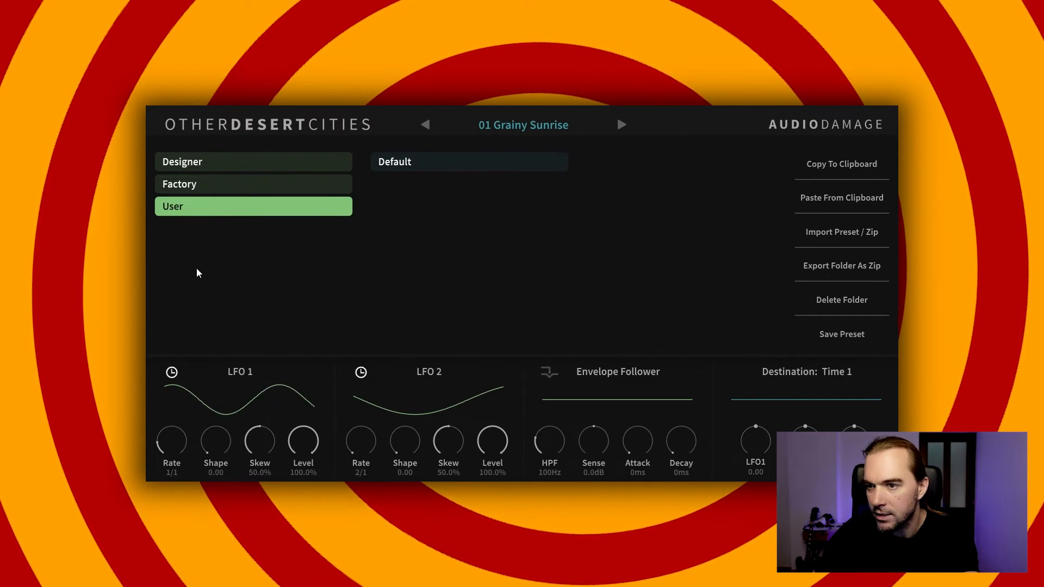
click(233, 157)
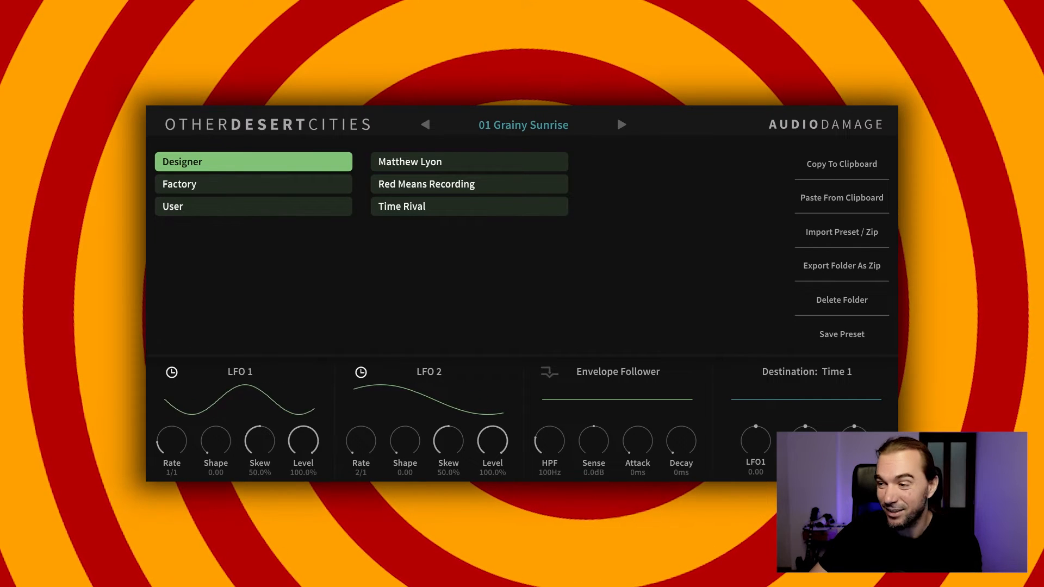
click(527, 125)
click(527, 125)
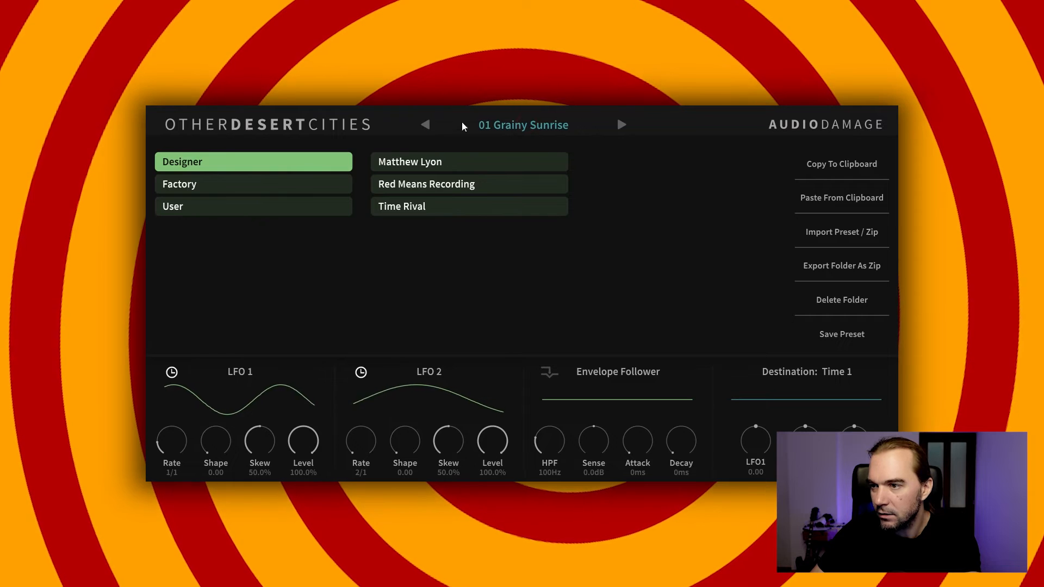
click(228, 184)
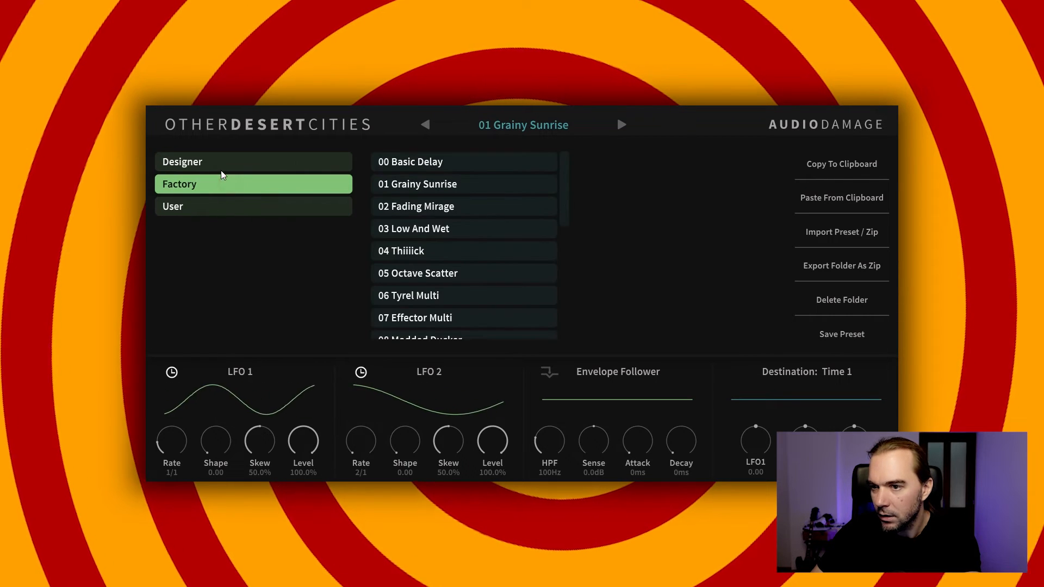
click(384, 161)
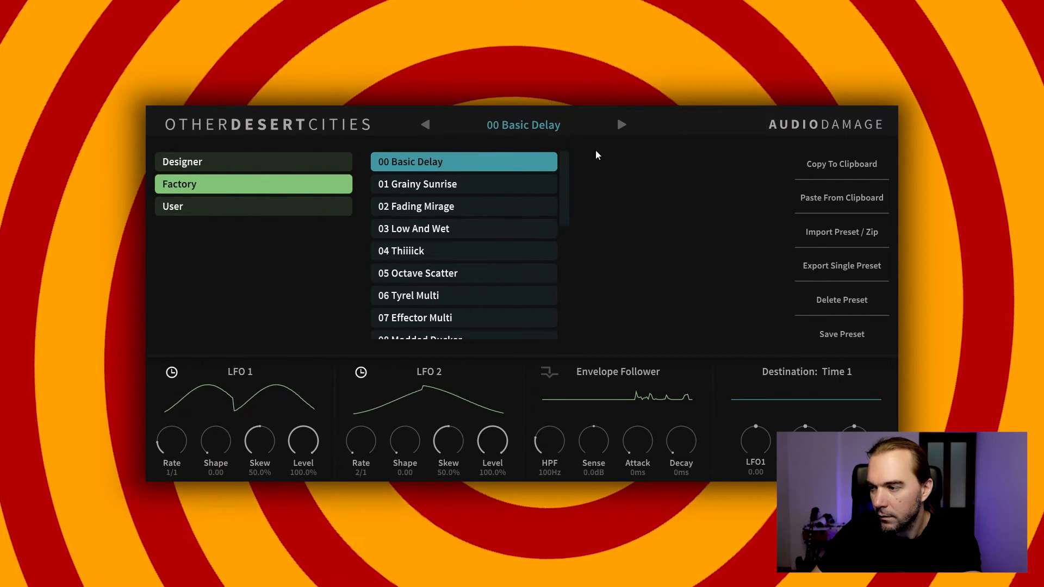
Audition the presets 01 Grainy Sunrise and 02 Fading Mirage, and view Fading Mirage's mixer and algorithm pages.
click(622, 125)
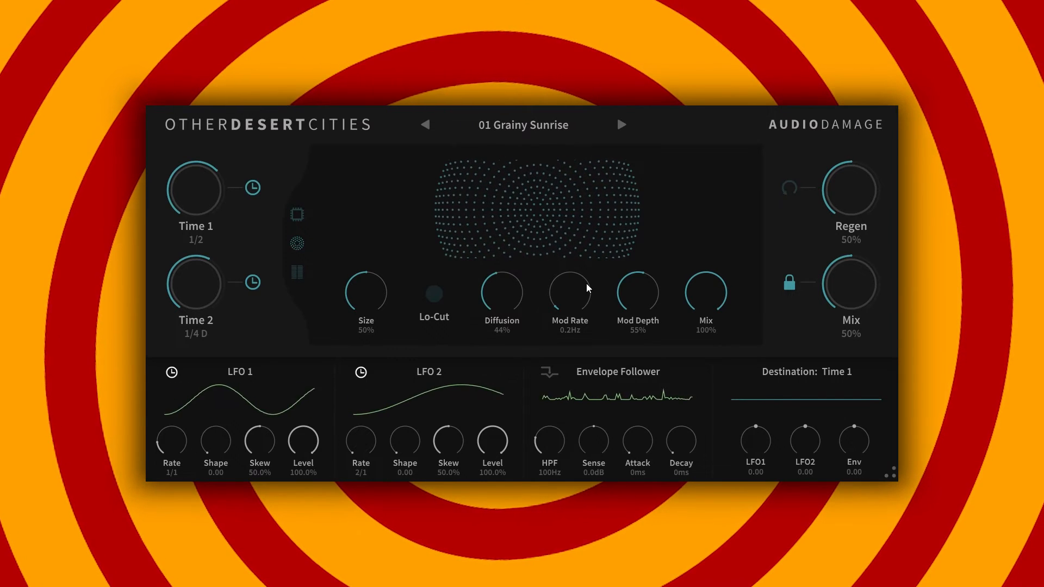
click(621, 126)
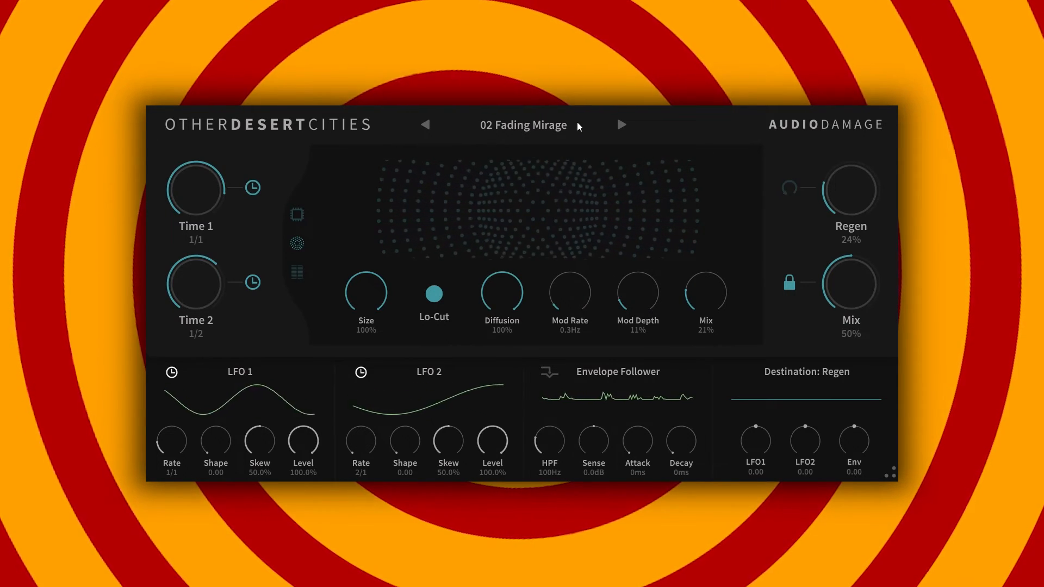
click(297, 272)
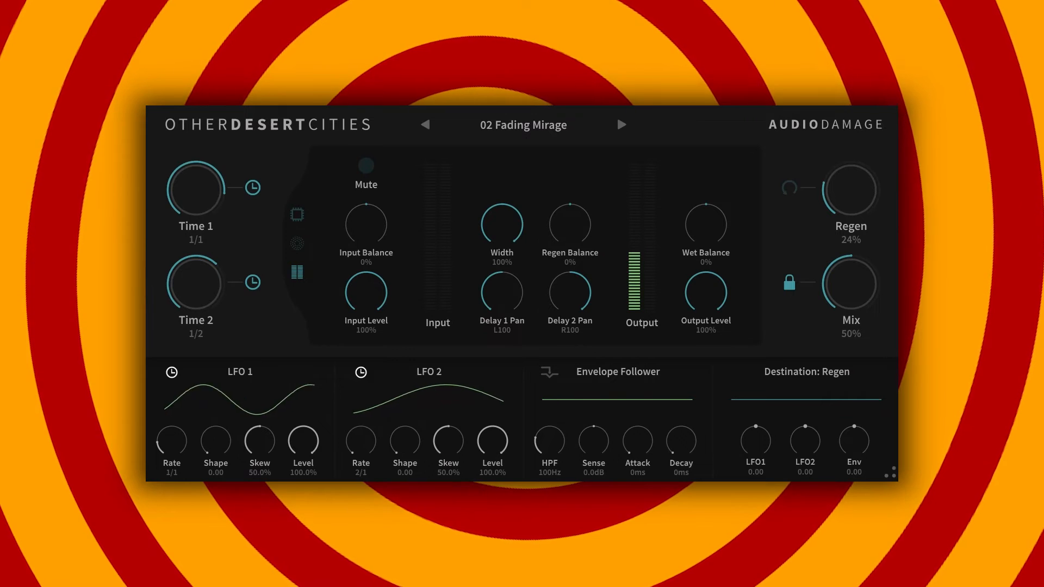
click(297, 214)
Audition 03 Low And Wet and 04 Thiiiick, comparing Thiiiick at 0% Mix and back at 50%.
click(620, 125)
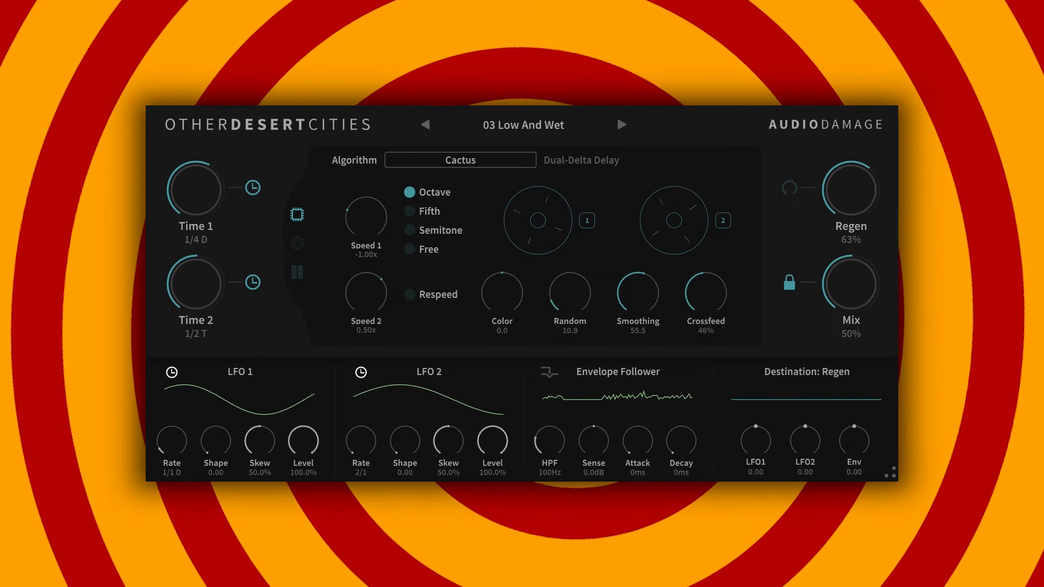
click(622, 126)
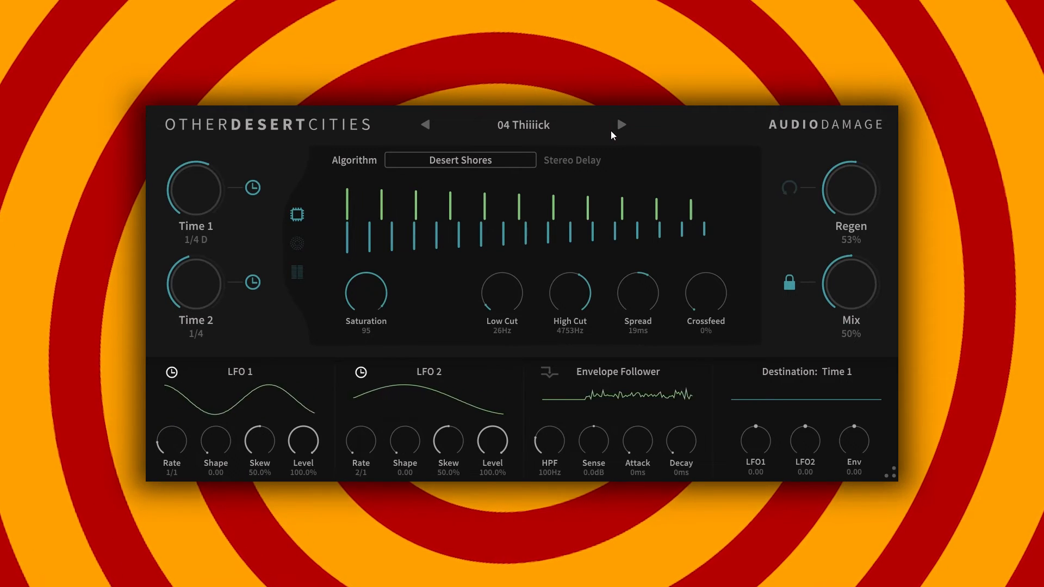
drag(856, 282, 845, 383)
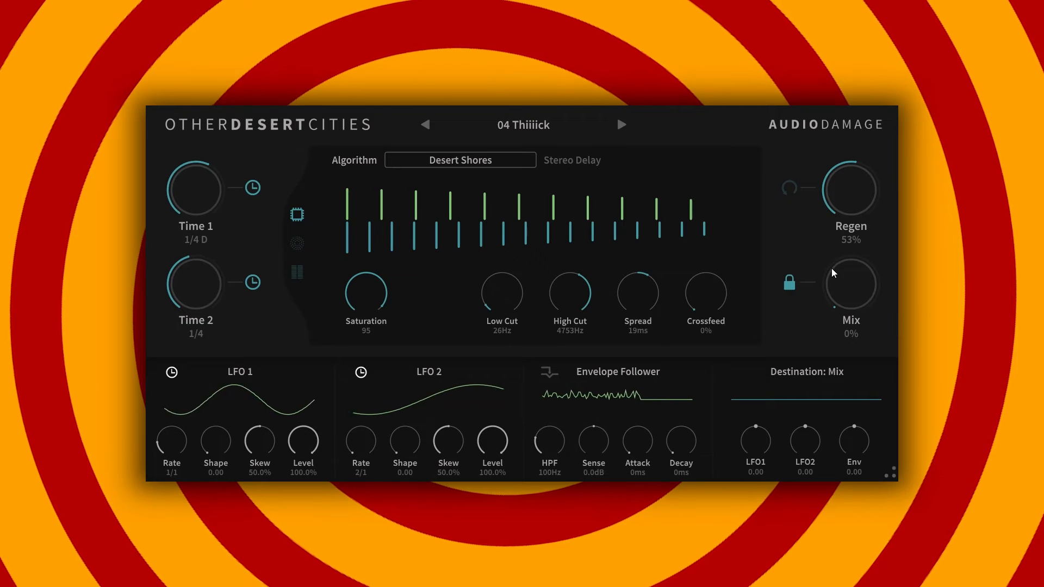
double_click(844, 291)
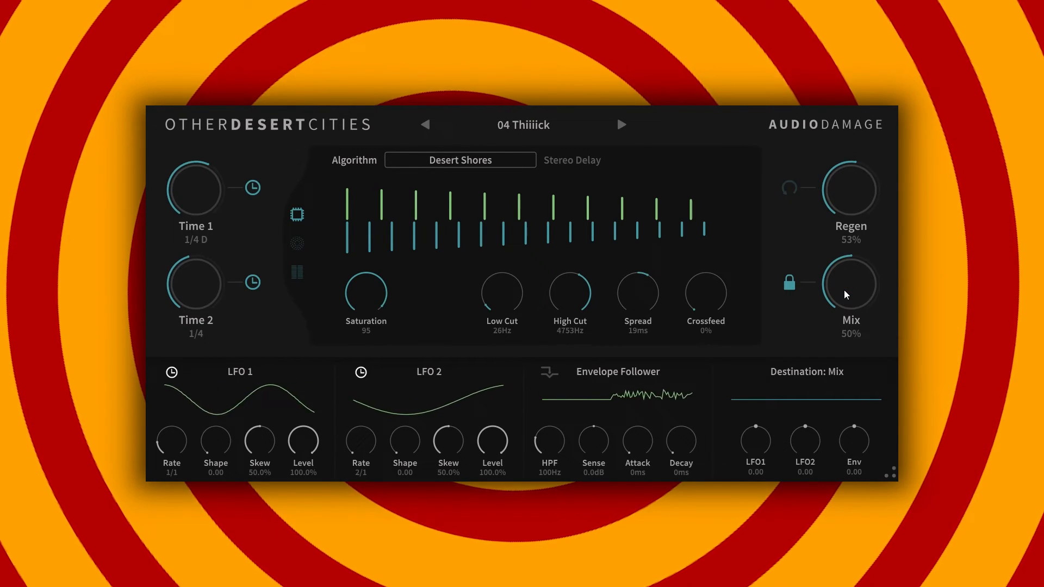
Audition the presets 05 Octave Scatter, 06 Tyrel Multi, 07 Effector Multi, 08 Modded Ducker and 09 Big Chorus in turn.
click(620, 124)
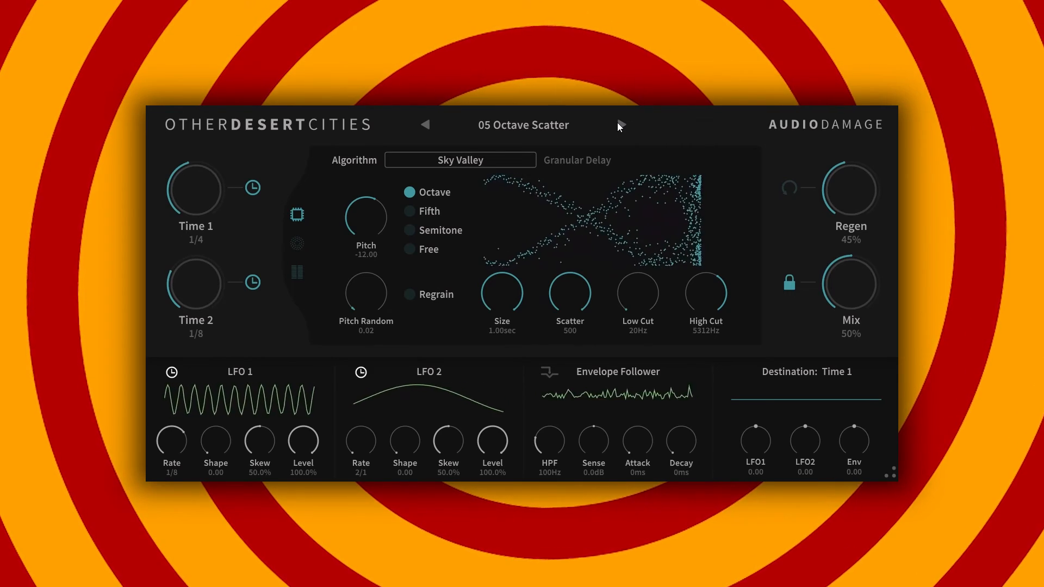
click(620, 126)
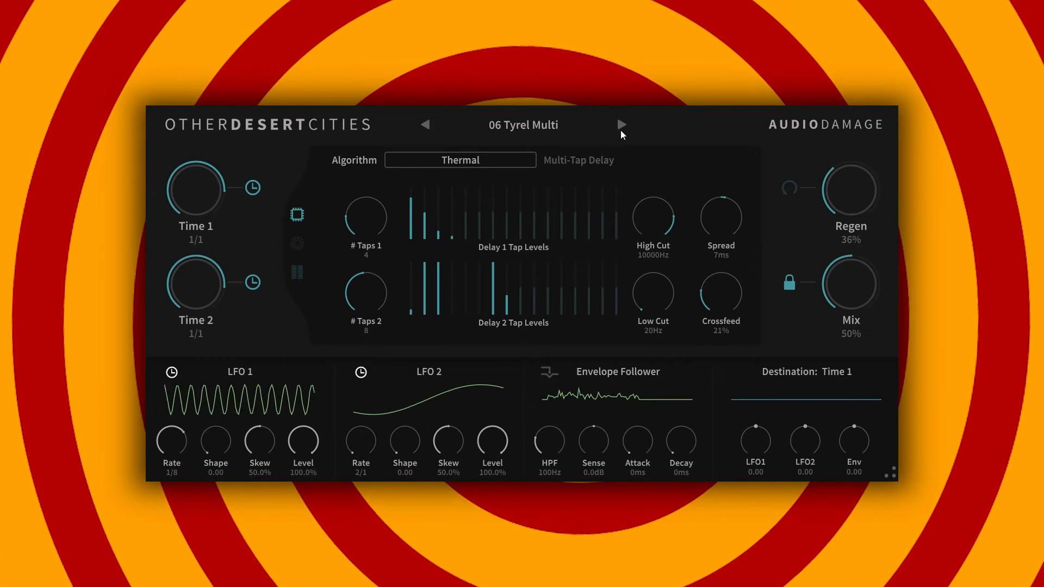
click(622, 125)
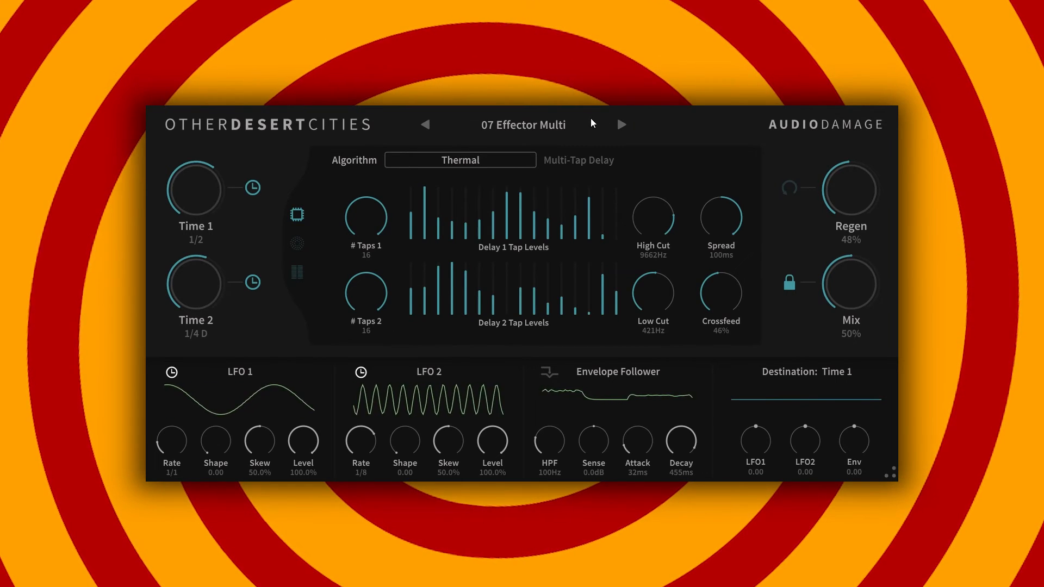
click(622, 125)
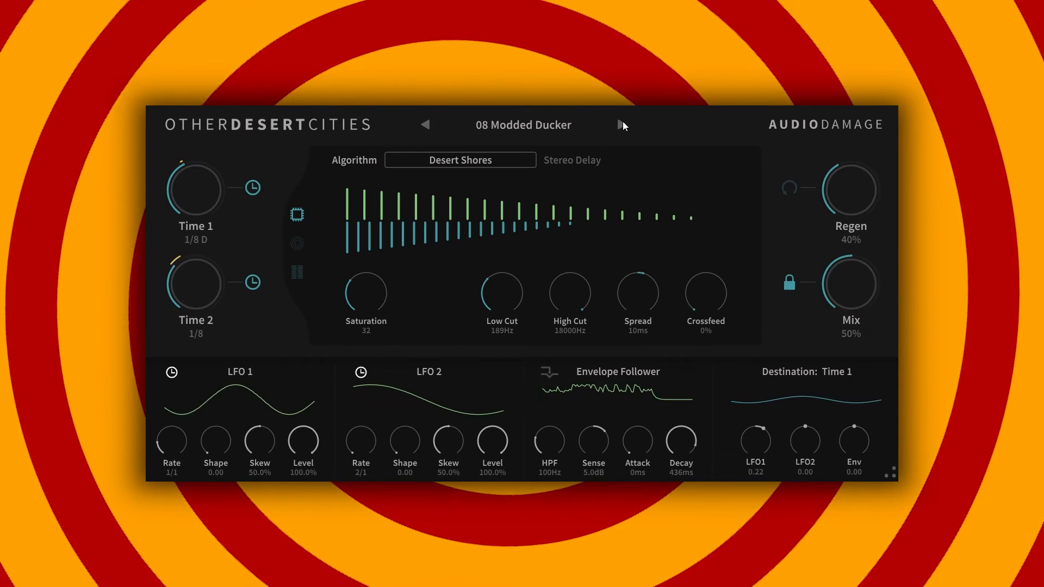
click(621, 125)
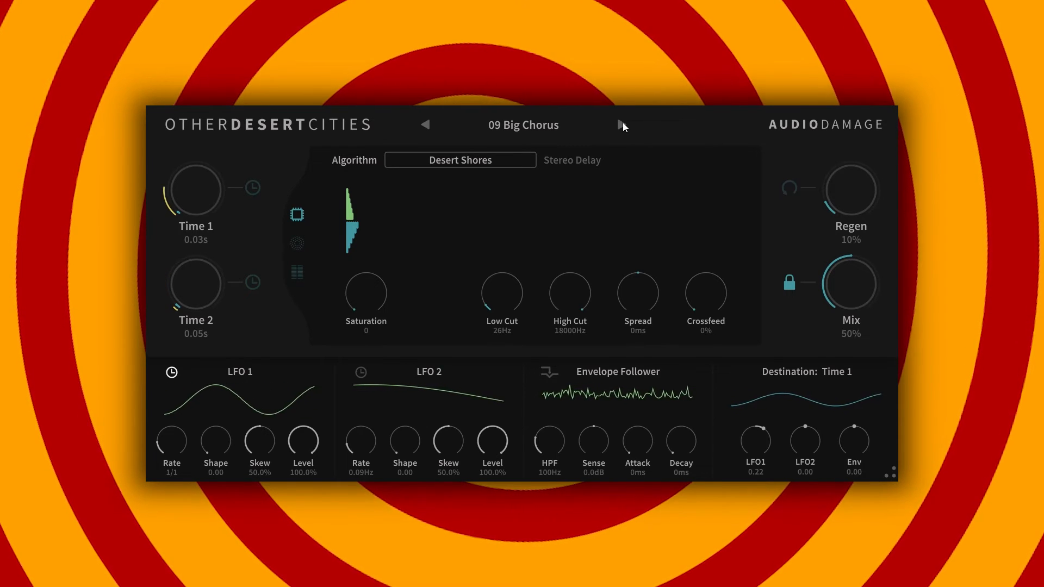
Audition 10 Inverse Atmosphere, 11 StutterGate Delay and 12 Smooth And Backwards, and load 13 Shimmery Reorg.
click(627, 123)
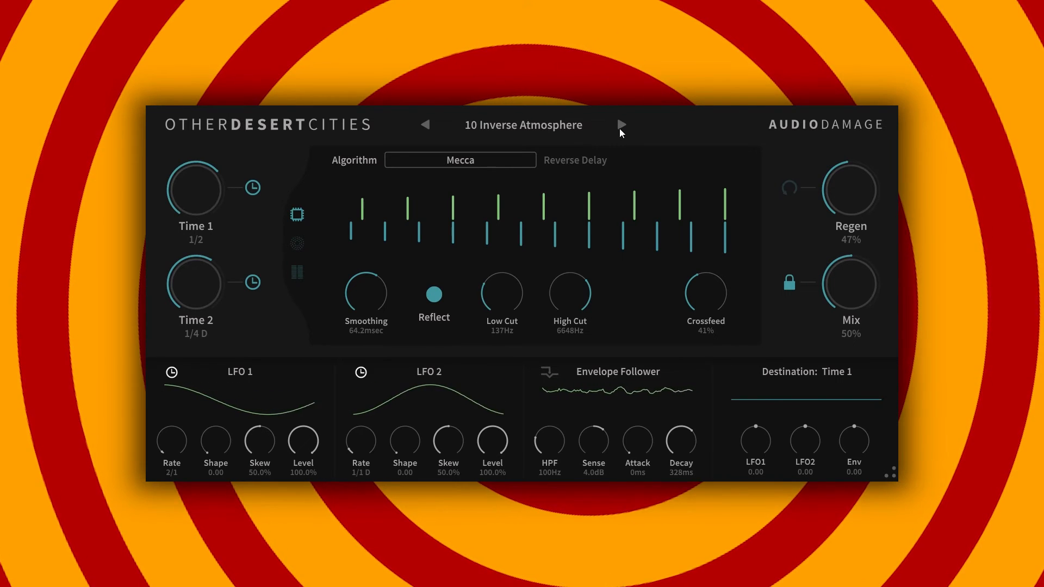
click(622, 126)
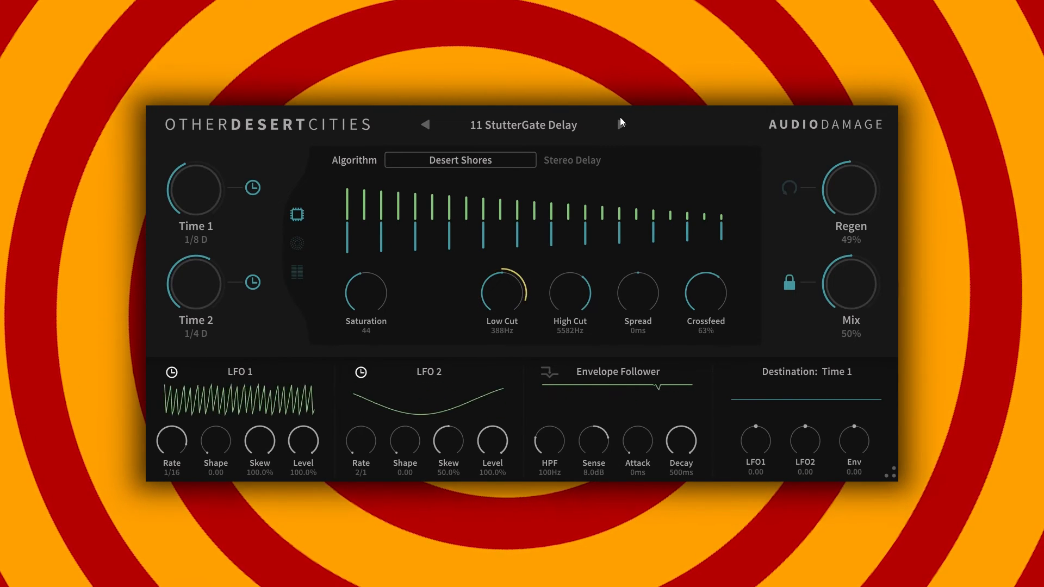
click(622, 124)
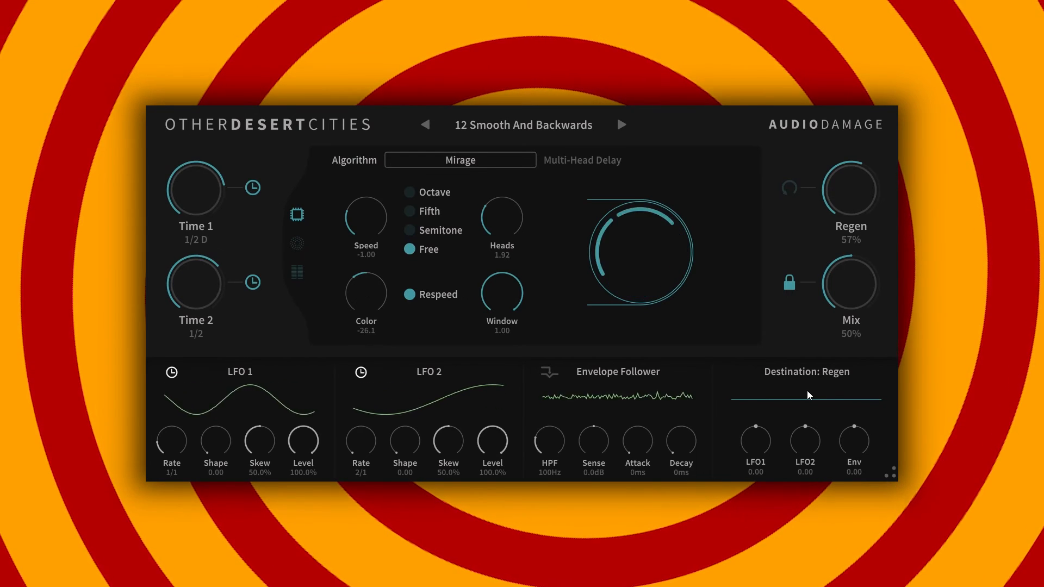
click(622, 125)
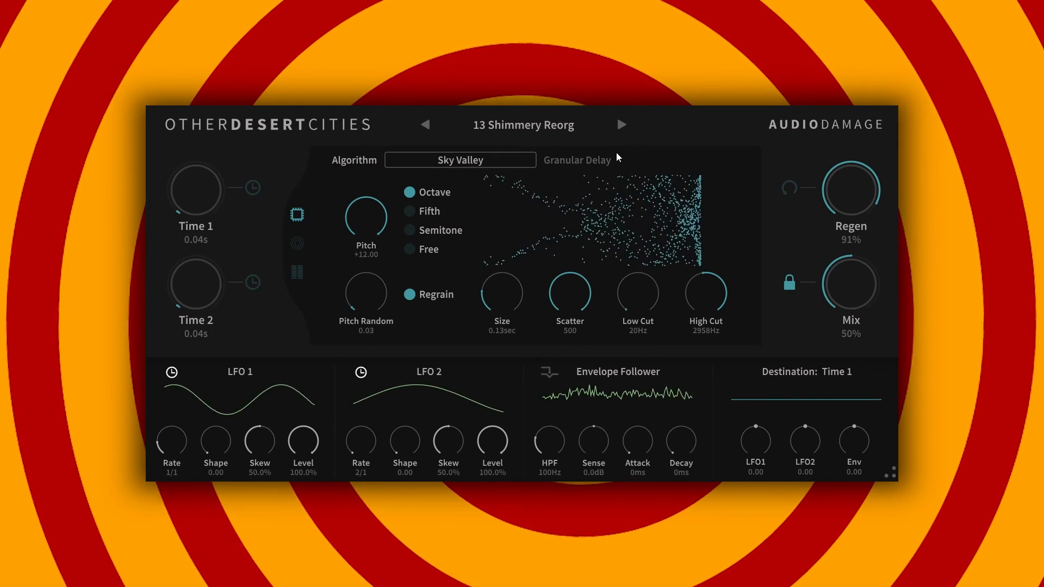
Browse the first designer's folder in the Designer presets and audition Backward Freefall, Basket and Blue Flock.
click(546, 128)
scroll(436, 240, down, 5)
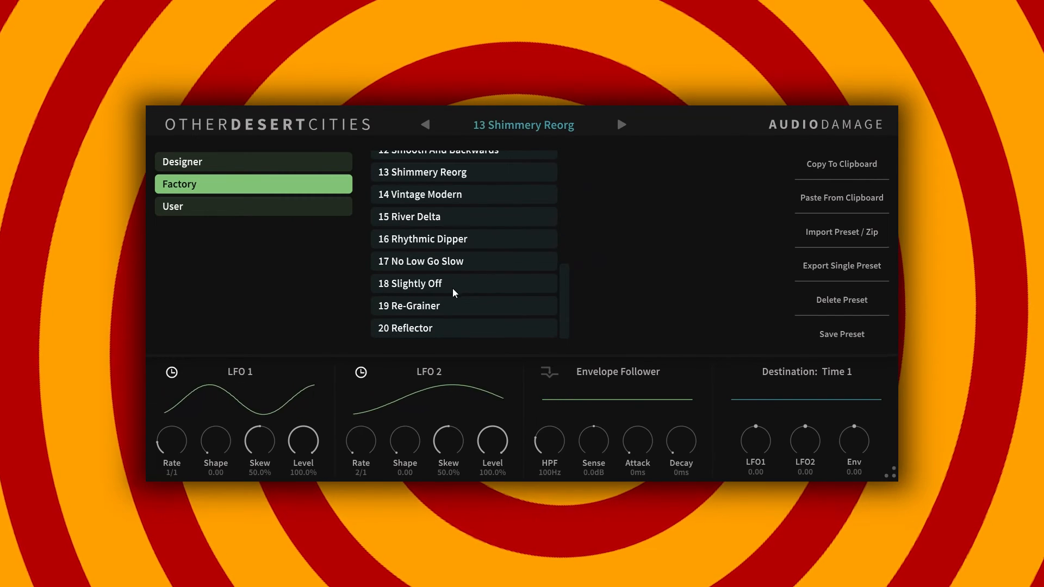
scroll(419, 212, up, 2)
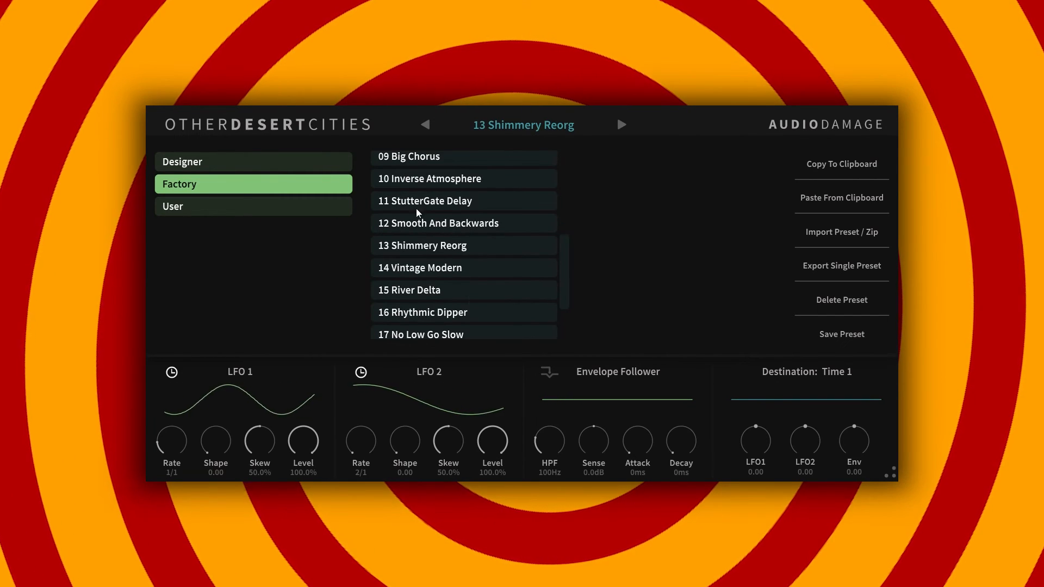
click(228, 160)
click(433, 159)
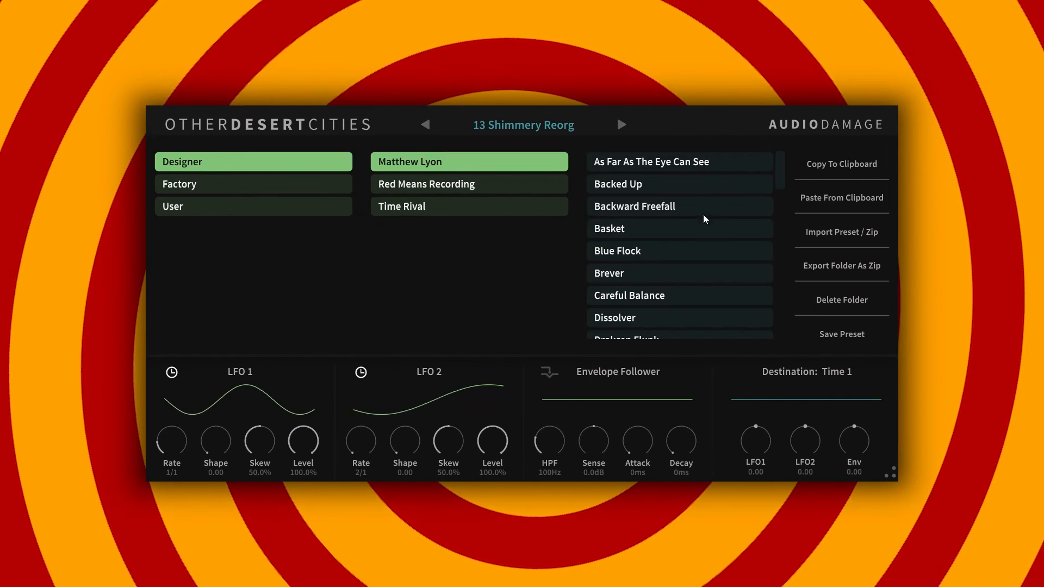
click(670, 211)
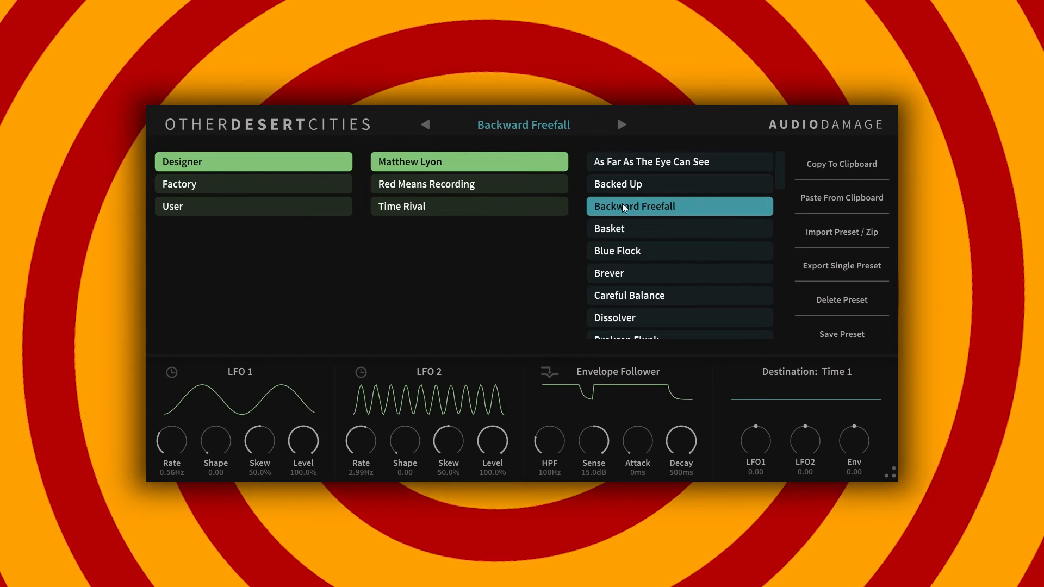
click(668, 228)
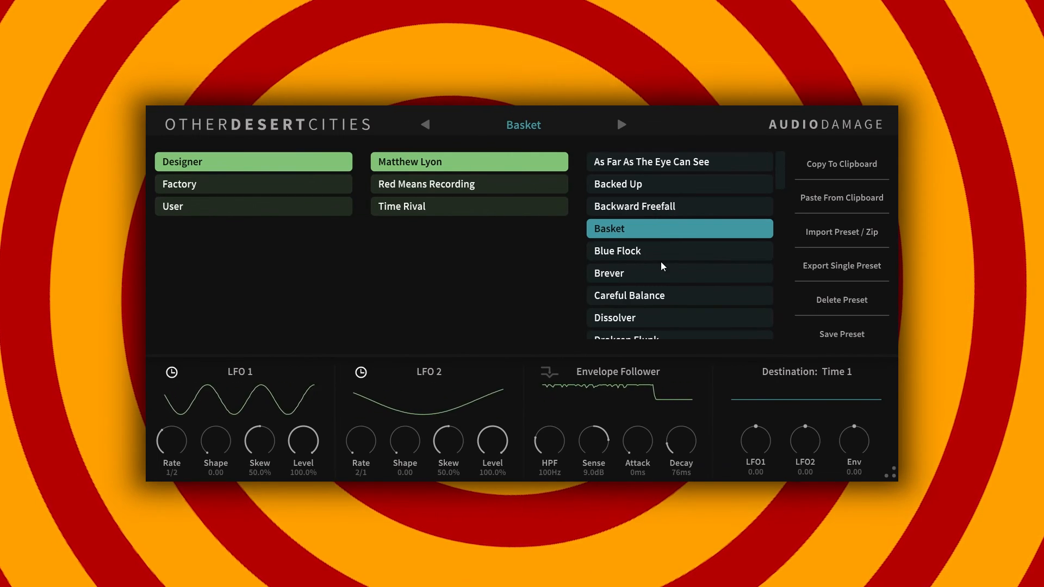
click(670, 251)
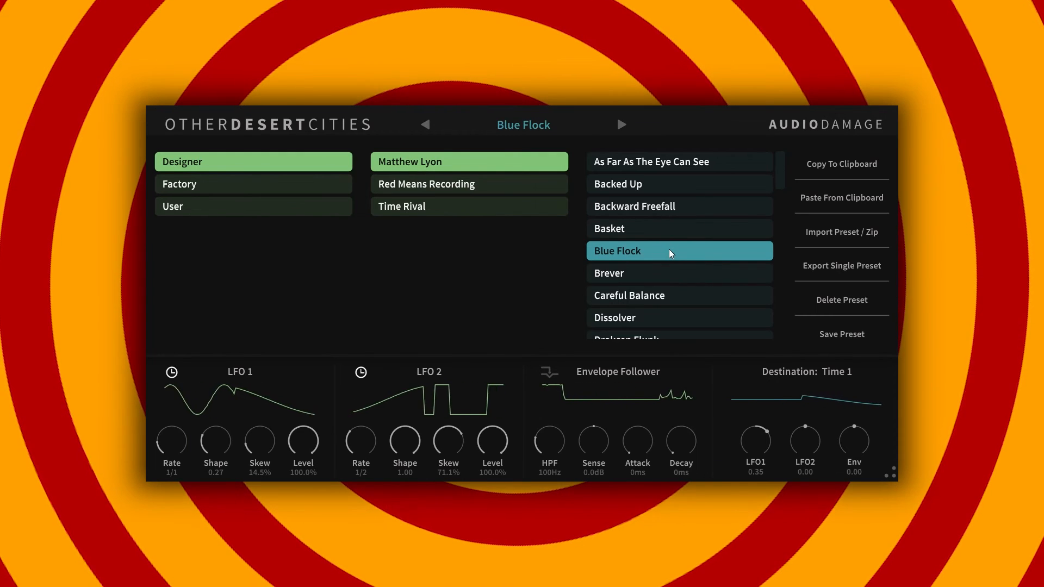
Audition Gray Goo, Lies of the Past, ShimmerBeak and Smeary Window from the same designer's presets.
scroll(672, 287, down, 5)
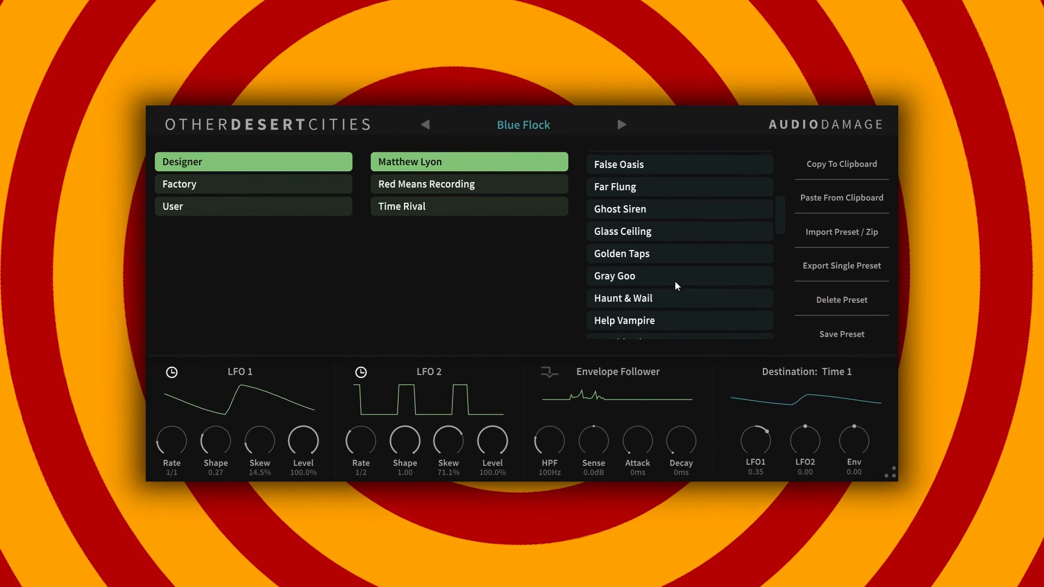
click(677, 275)
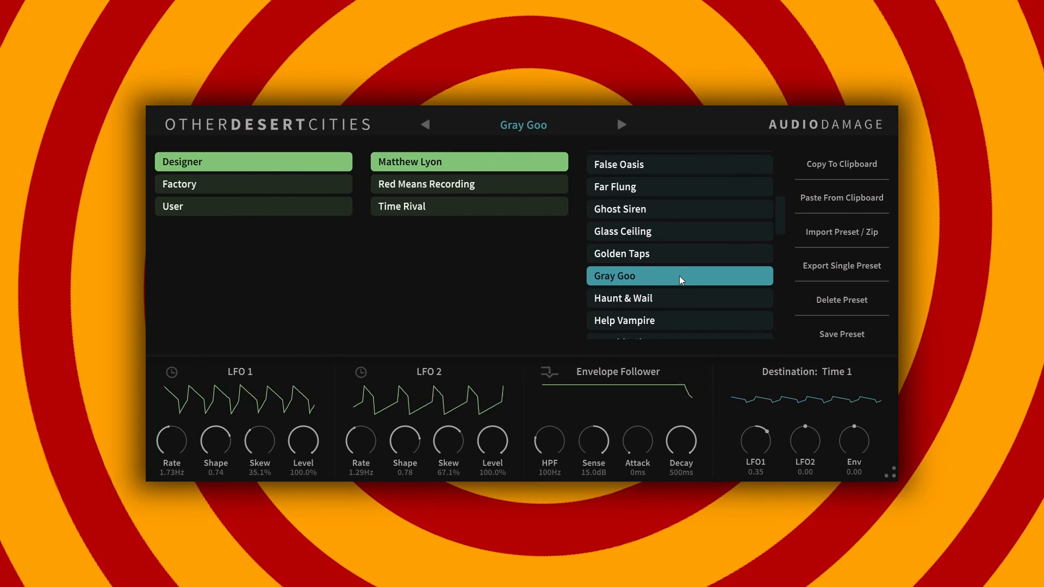
scroll(690, 278, down, 3)
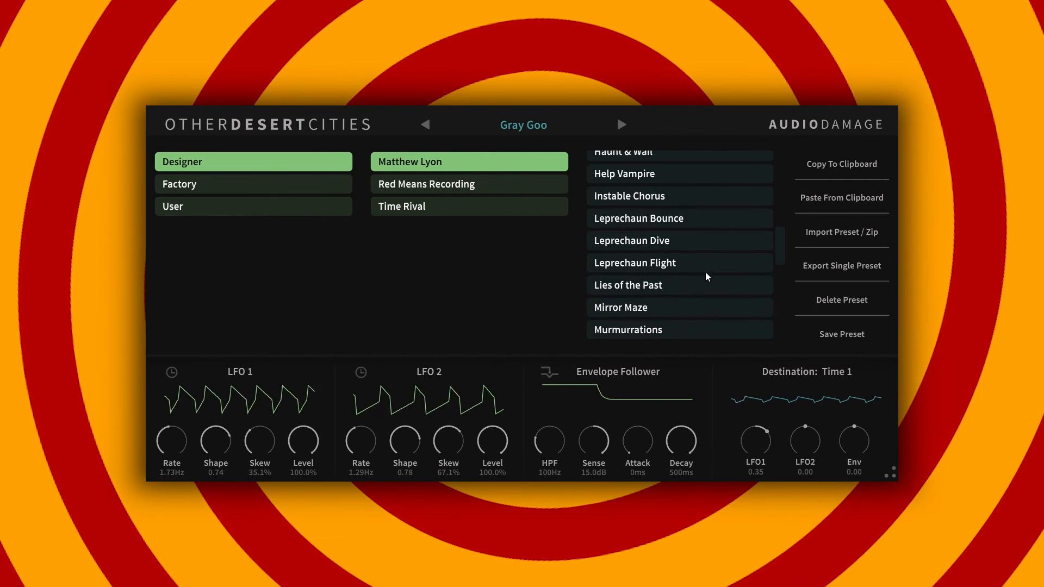
click(662, 294)
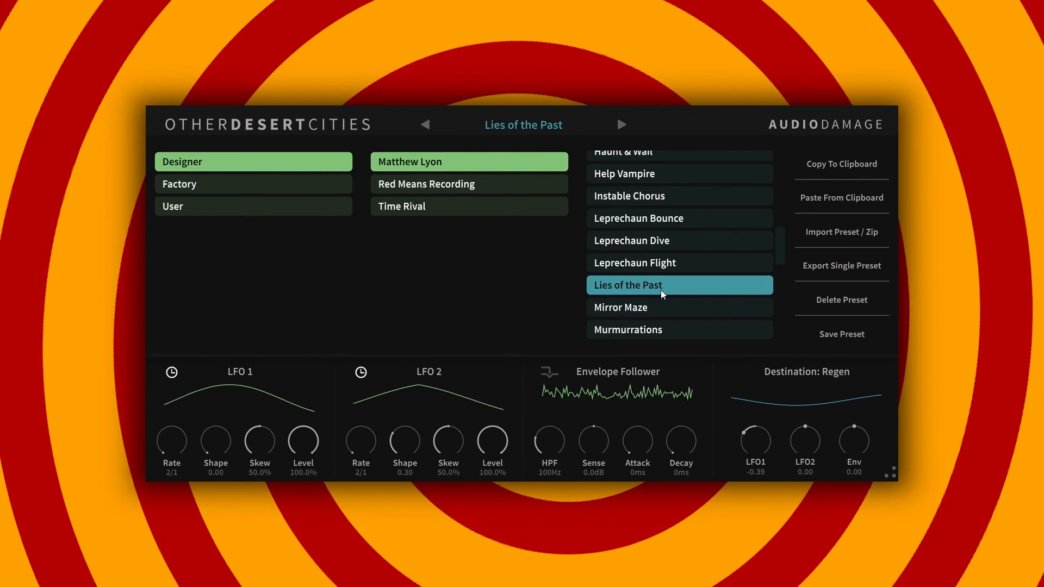
scroll(660, 283, down, 5)
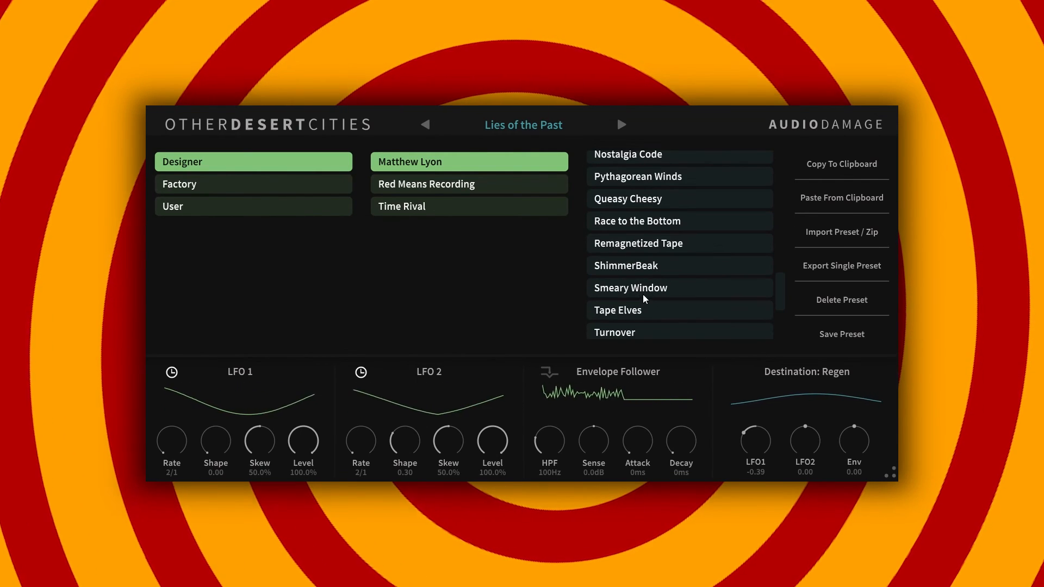
click(639, 267)
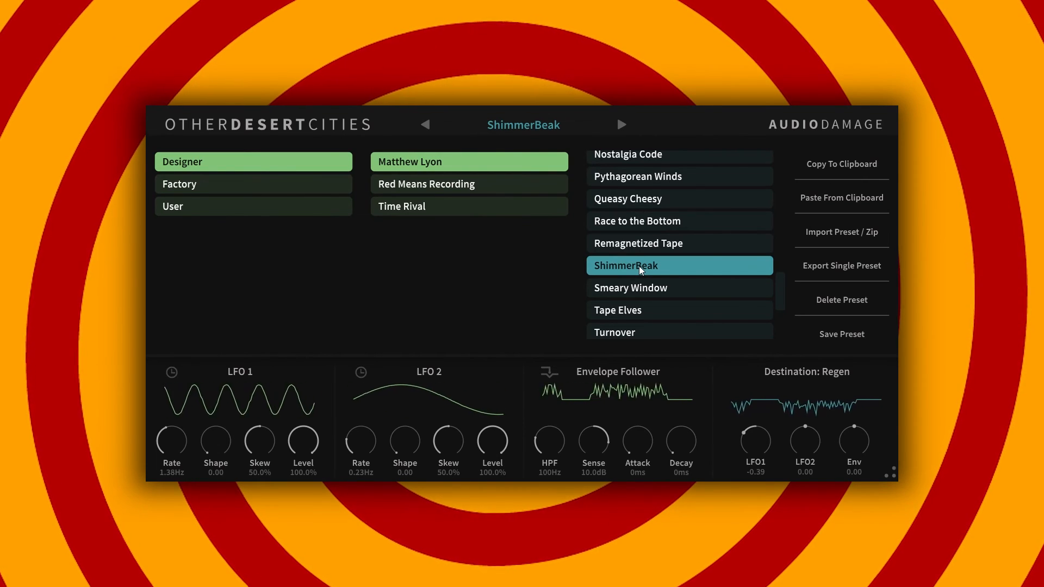
click(670, 294)
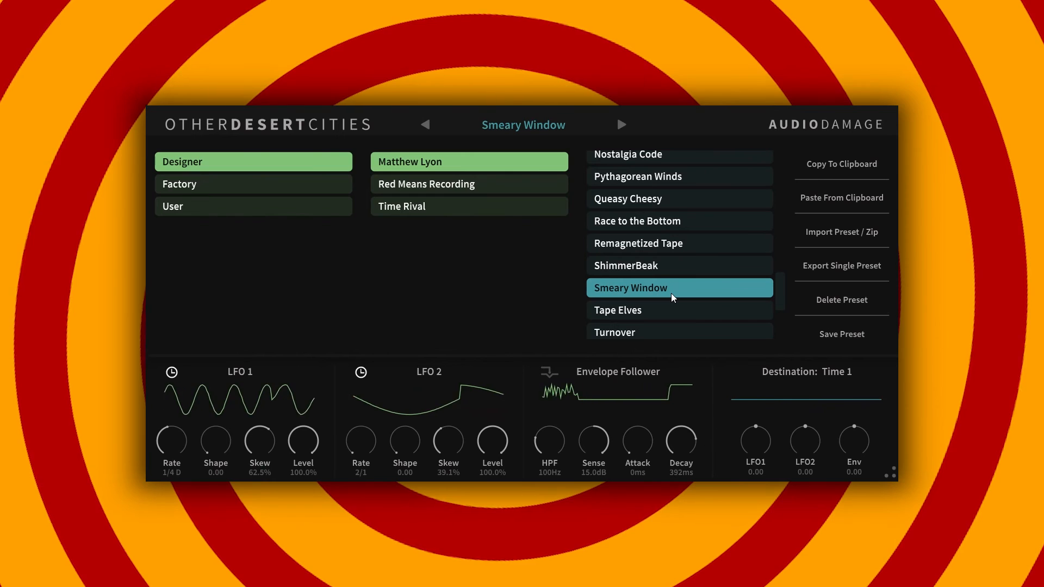
Switch to the Time Rival designer presets and audition Deadringer, DrummurD and Padfiller.
click(510, 209)
click(641, 188)
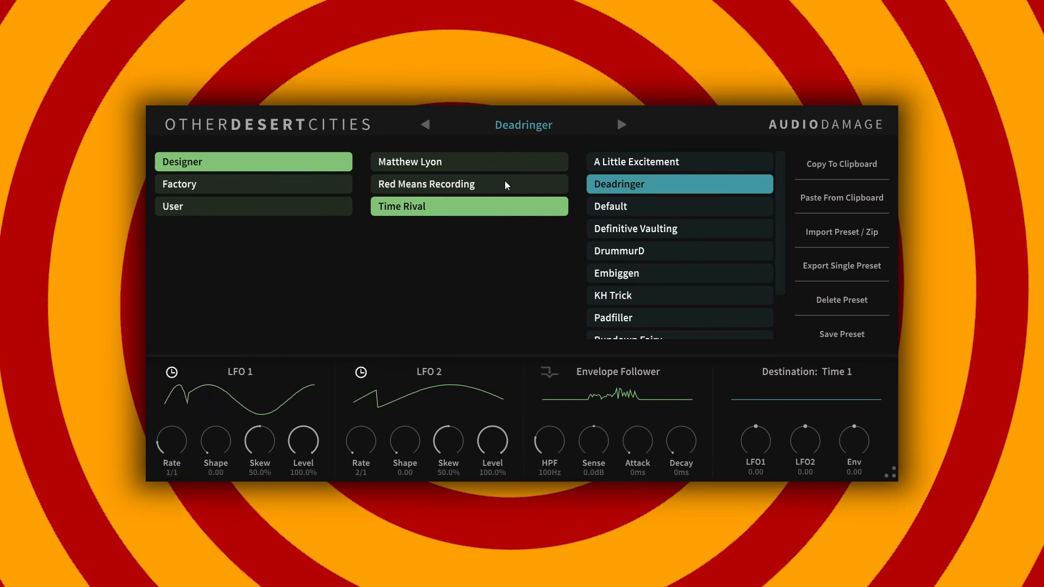
click(674, 256)
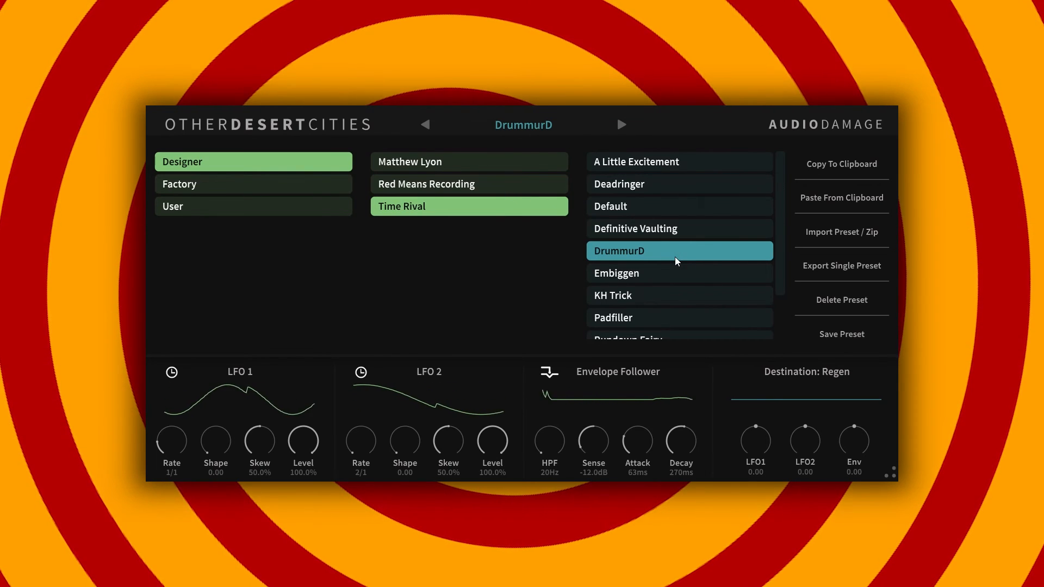
click(683, 312)
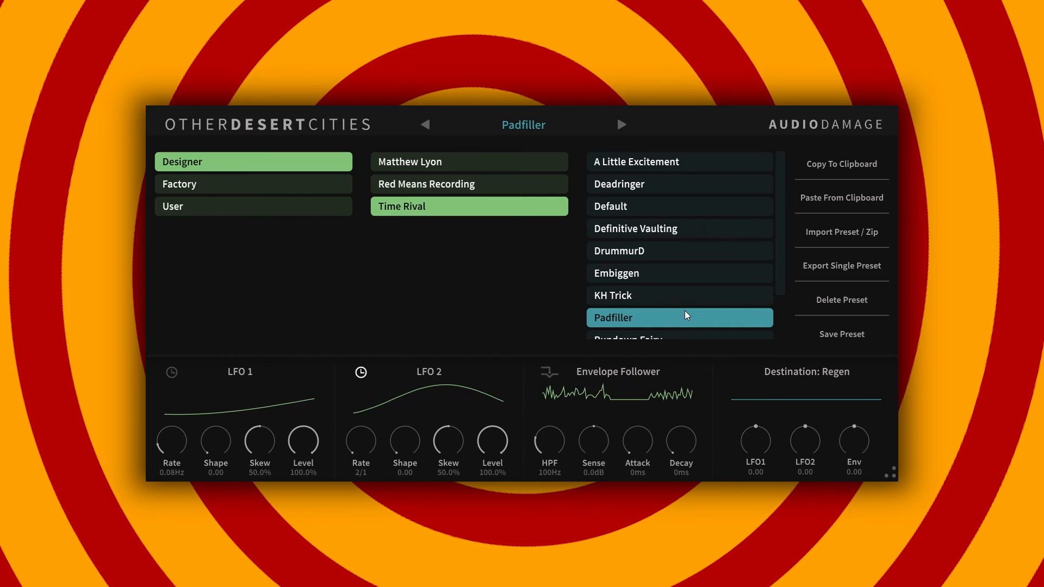
scroll(742, 239, down, 2)
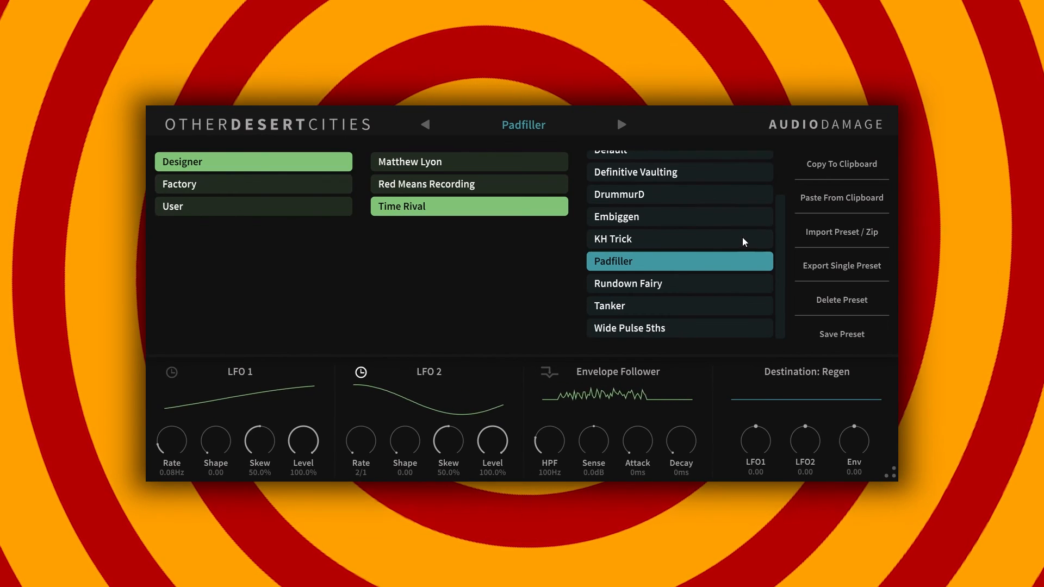
Switch to the Red Means Recording presets and audition Instant Triplets, SIDECHAIN Glitter Accents and SIMPLE Thermal Paste.
click(487, 180)
scroll(676, 206, down, 5)
scroll(676, 210, down, 3)
click(674, 271)
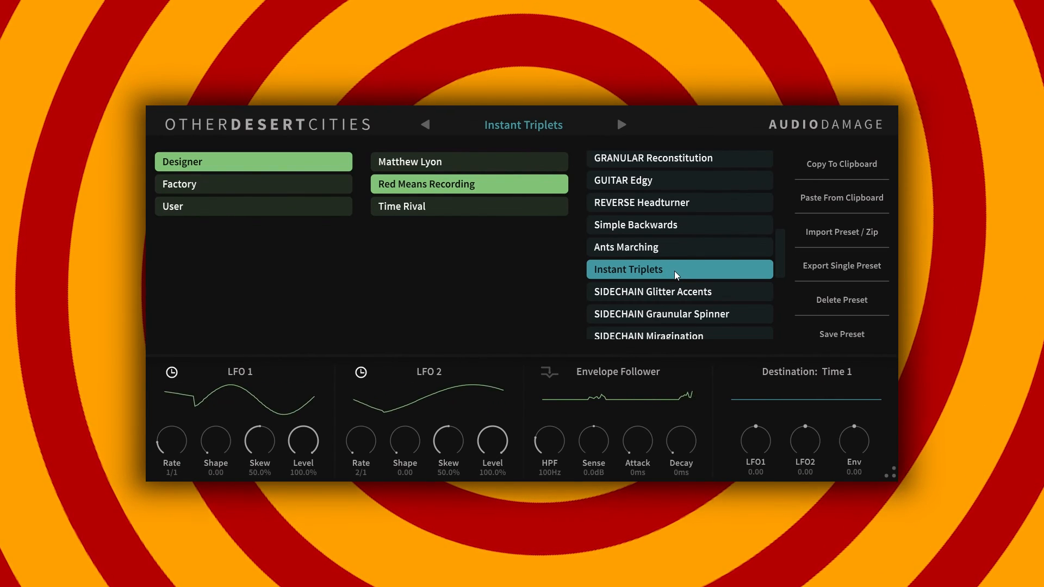
key(Down)
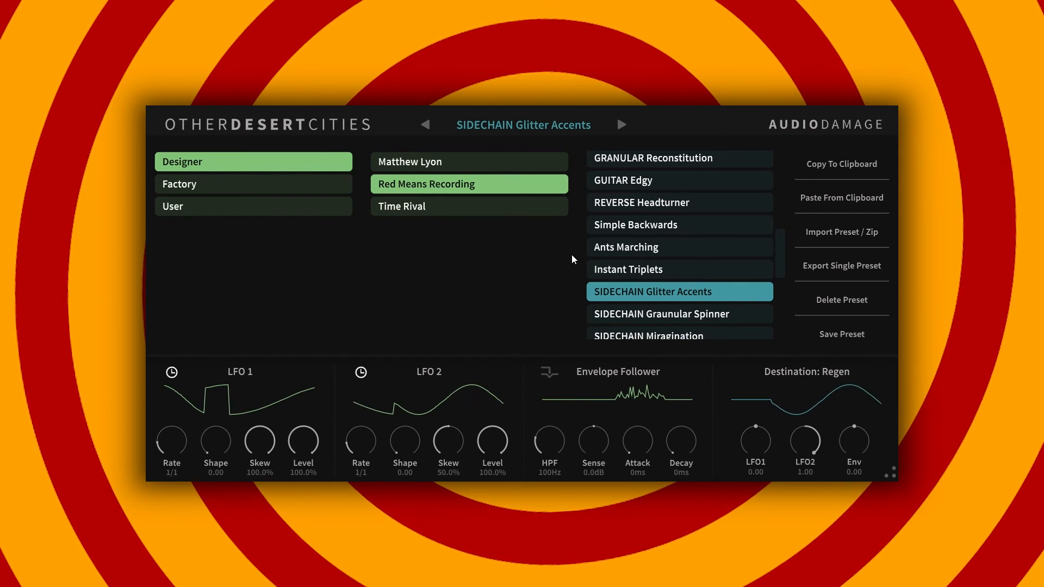
scroll(653, 268, down, 10)
click(651, 265)
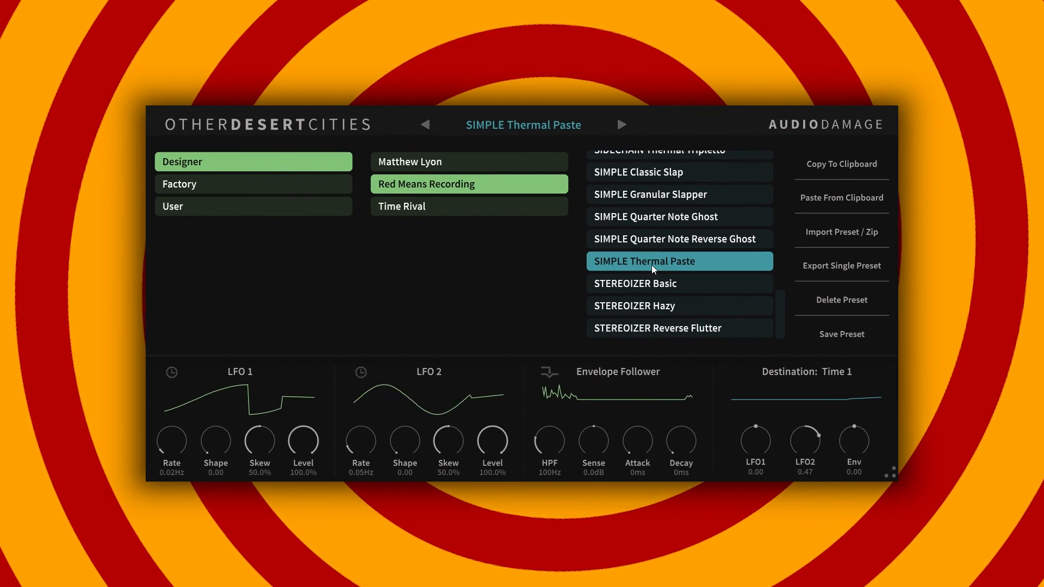